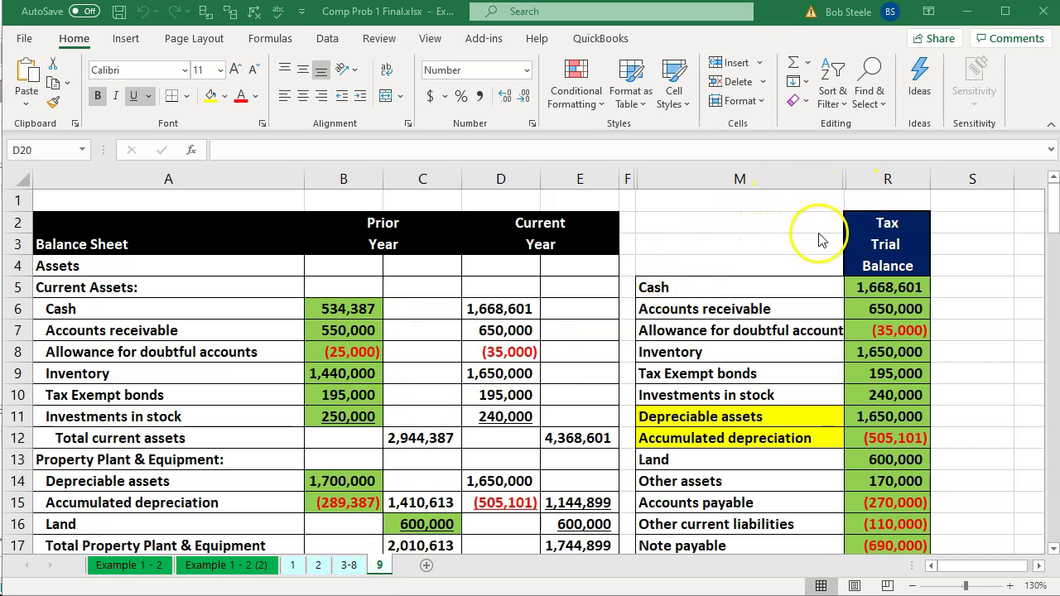
# Unhide the columns between M and R in the trial balance worksheet
pyautogui.click(803, 177)
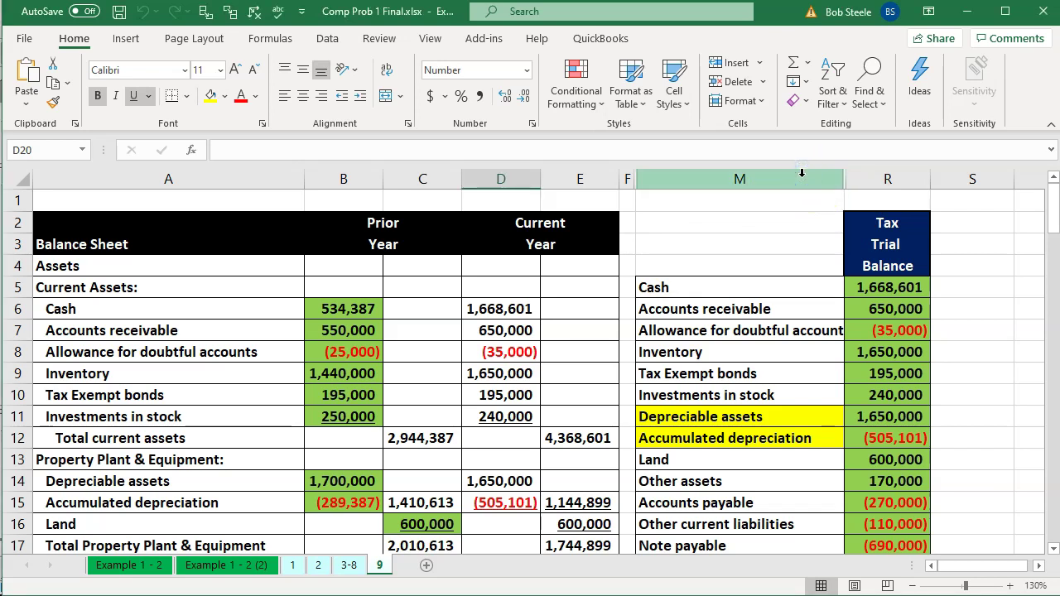
pyautogui.moveTo(801, 178); pyautogui.dragTo(856, 178)
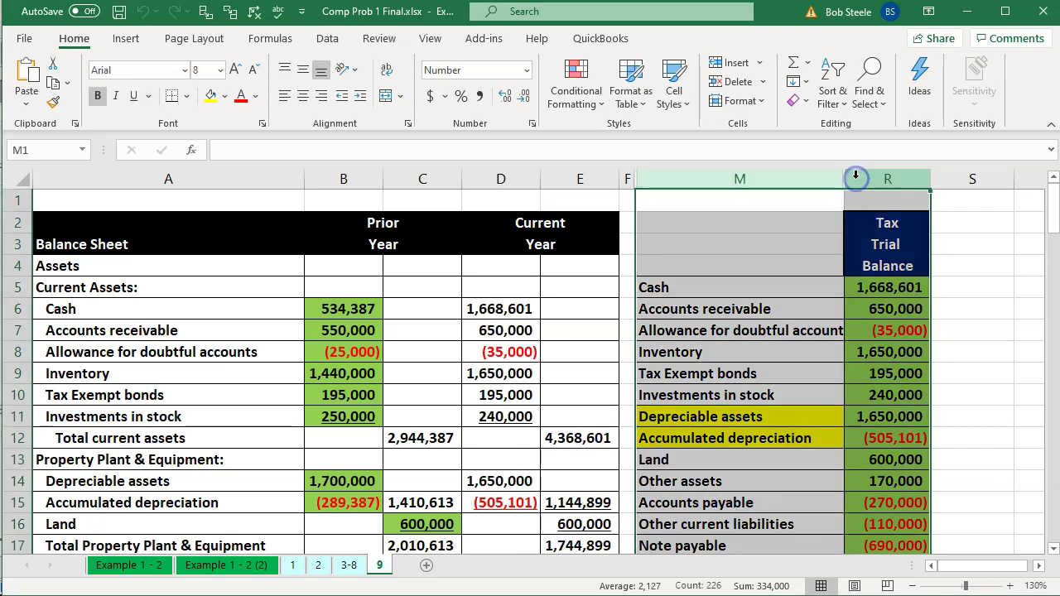
pyautogui.rightClick(795, 295)
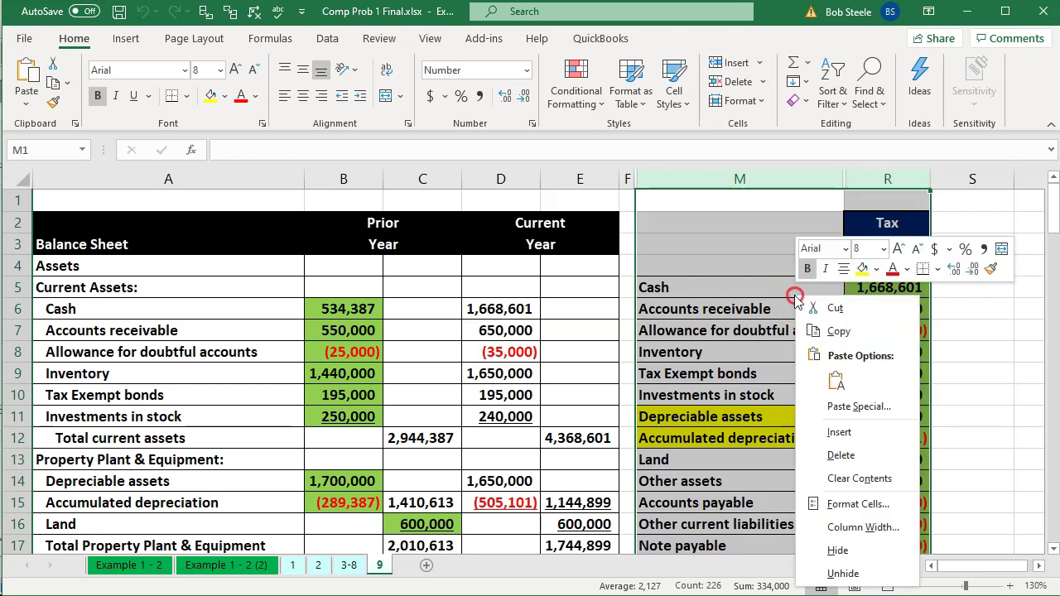
pyautogui.click(846, 580)
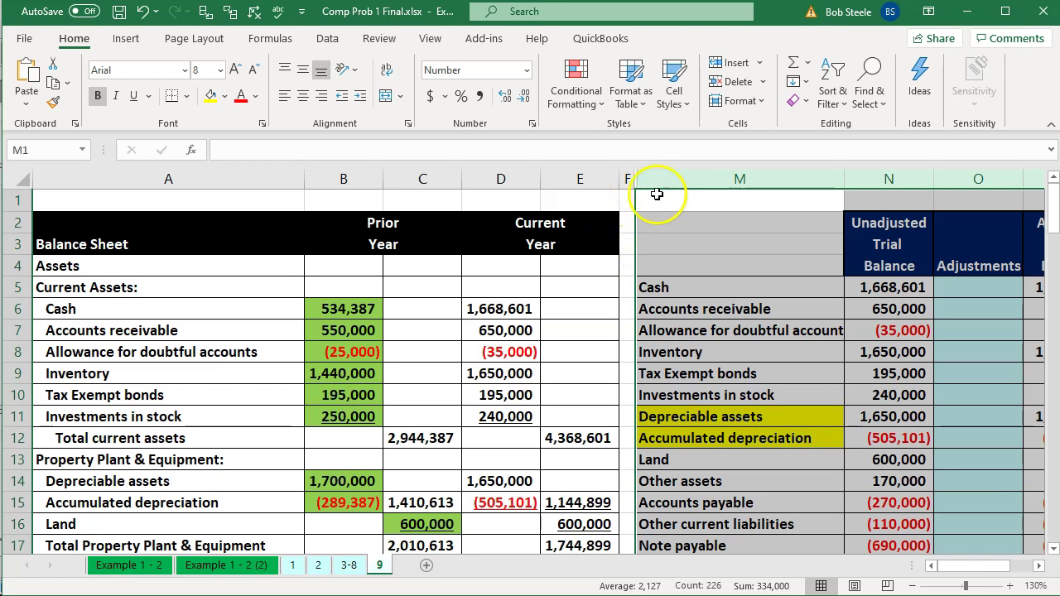
# Unhide the journal entry columns between E and M
pyautogui.click(602, 181)
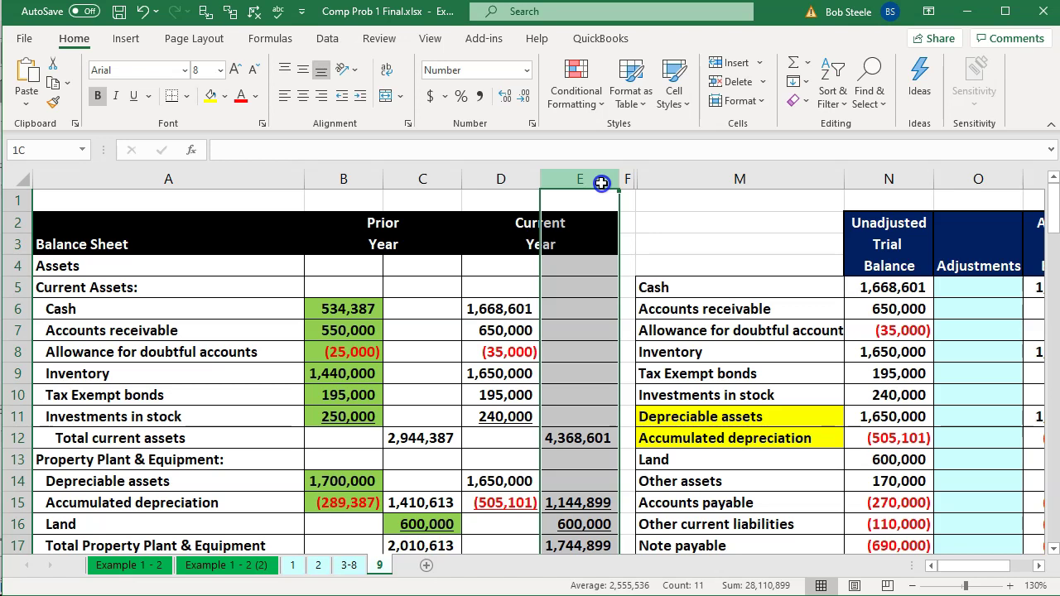
pyautogui.moveTo(602, 183); pyautogui.dragTo(703, 184)
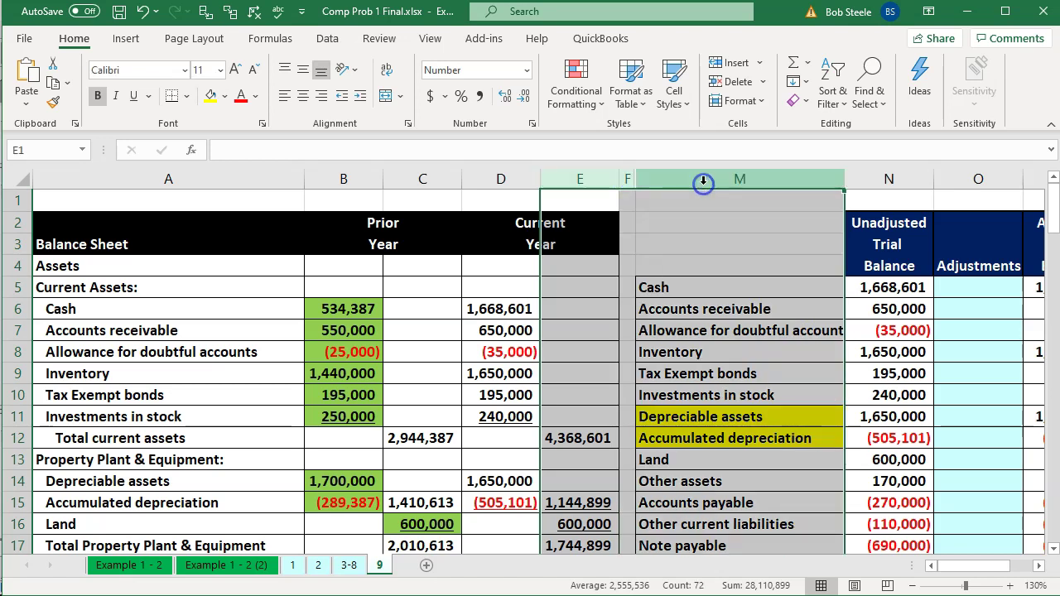
pyautogui.rightClick(701, 229)
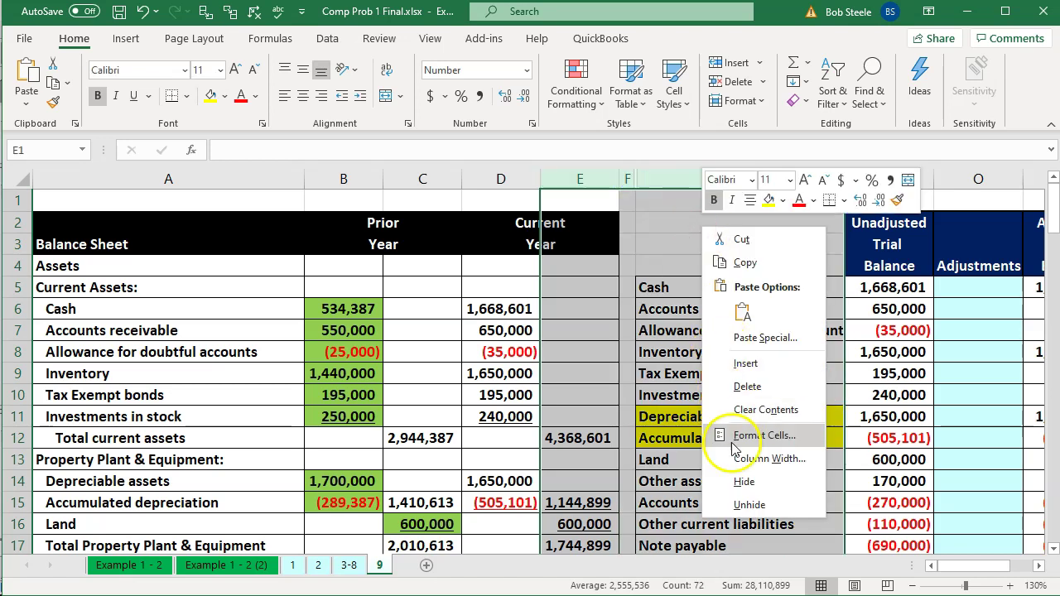
pyautogui.click(749, 505)
pyautogui.click(762, 443)
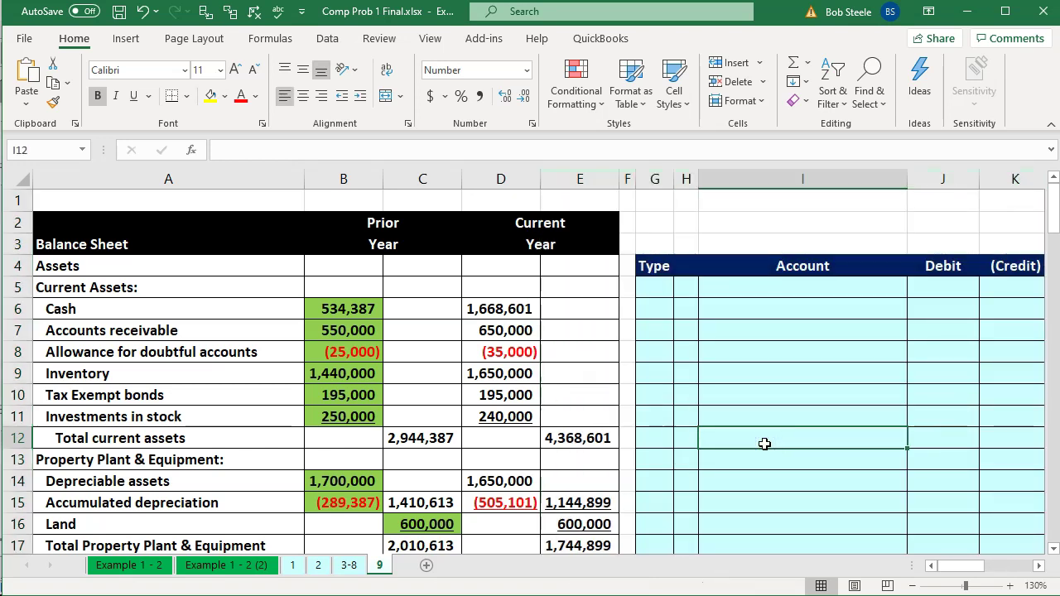
# Look across the sheet from the journal entry columns to the adjustment and trial balance columns
pyautogui.hscroll(1, 763, 444)
pyautogui.click(764, 444)
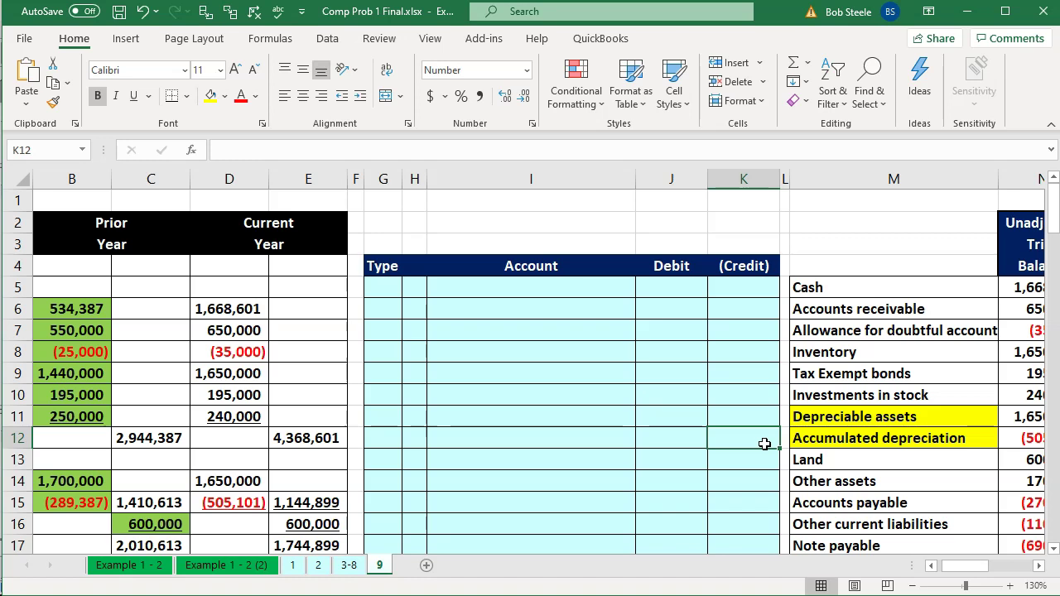
pyautogui.press('Right')
pyautogui.press('Right')
pyautogui.press('Right')
pyautogui.press('Right')
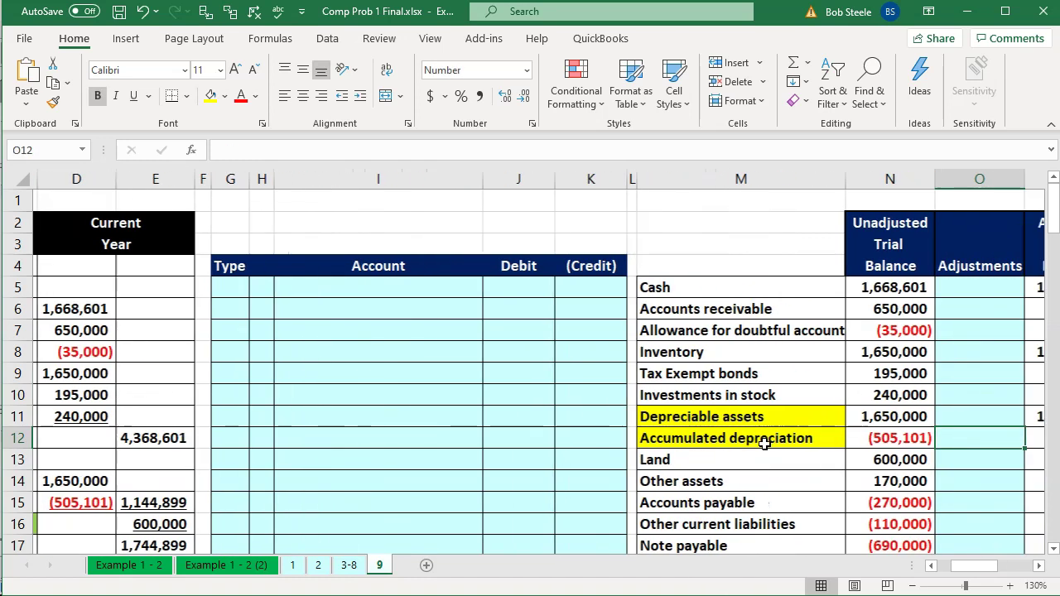
pyautogui.press('Right')
pyautogui.press('Right')
pyautogui.press('Right')
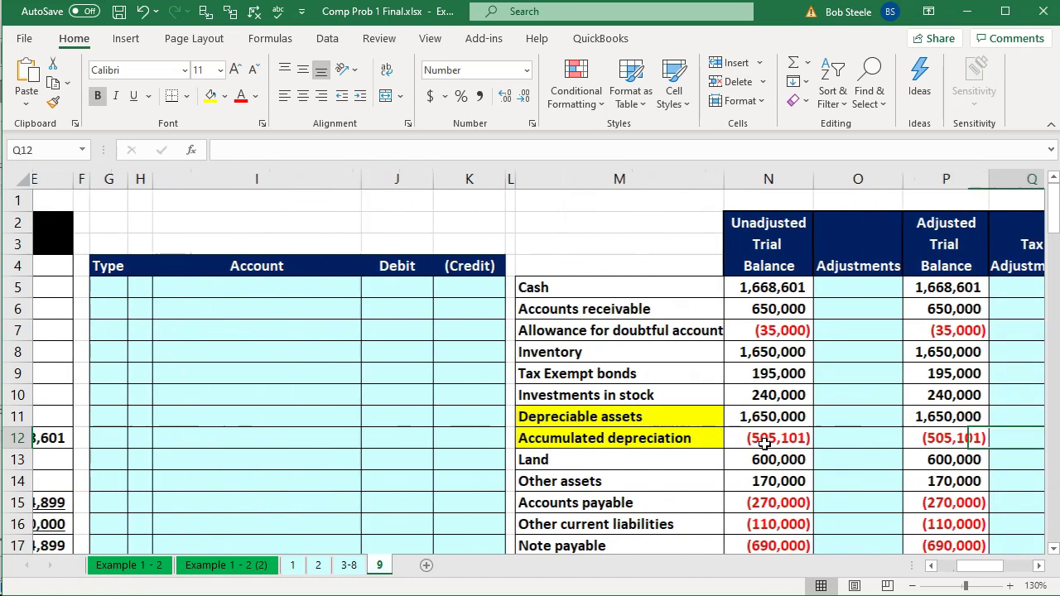
pyautogui.click(763, 443)
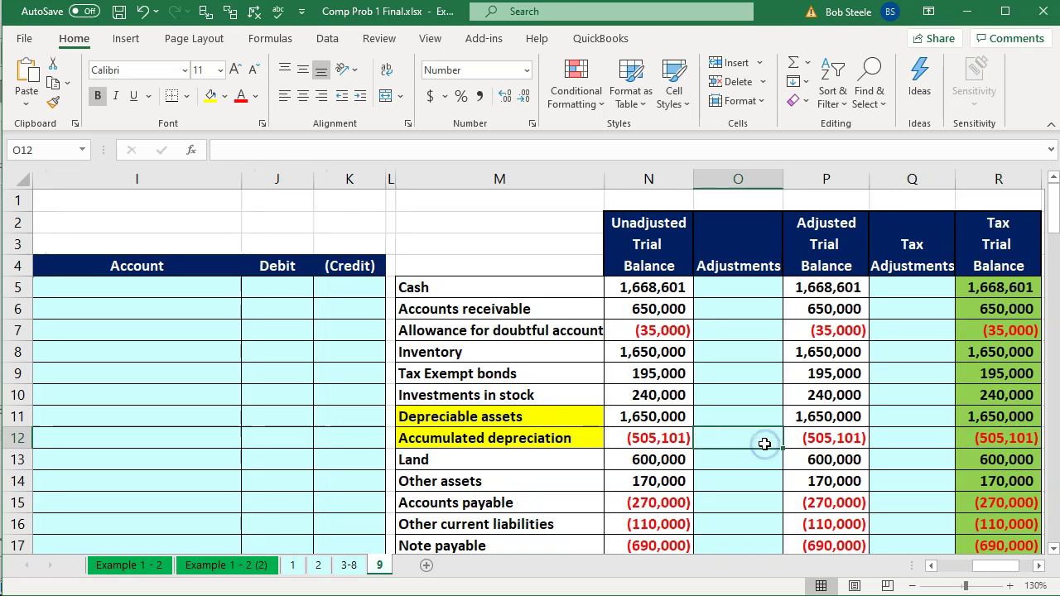
pyautogui.click(892, 399)
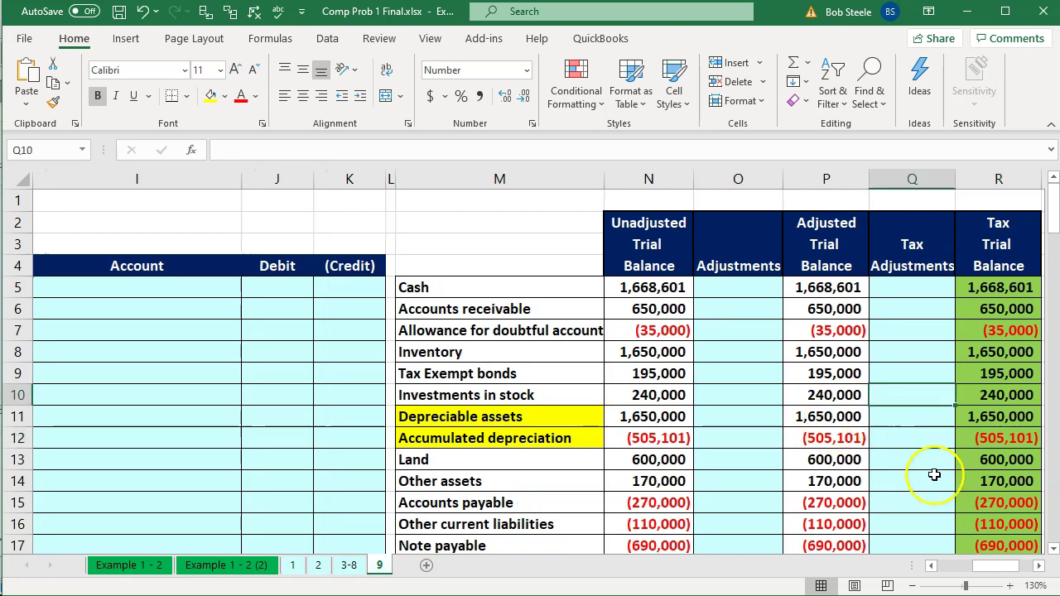
# Remove the green fill from the Tax Trial Balance cells R5:R43
pyautogui.hscroll(2, 1038, 566)
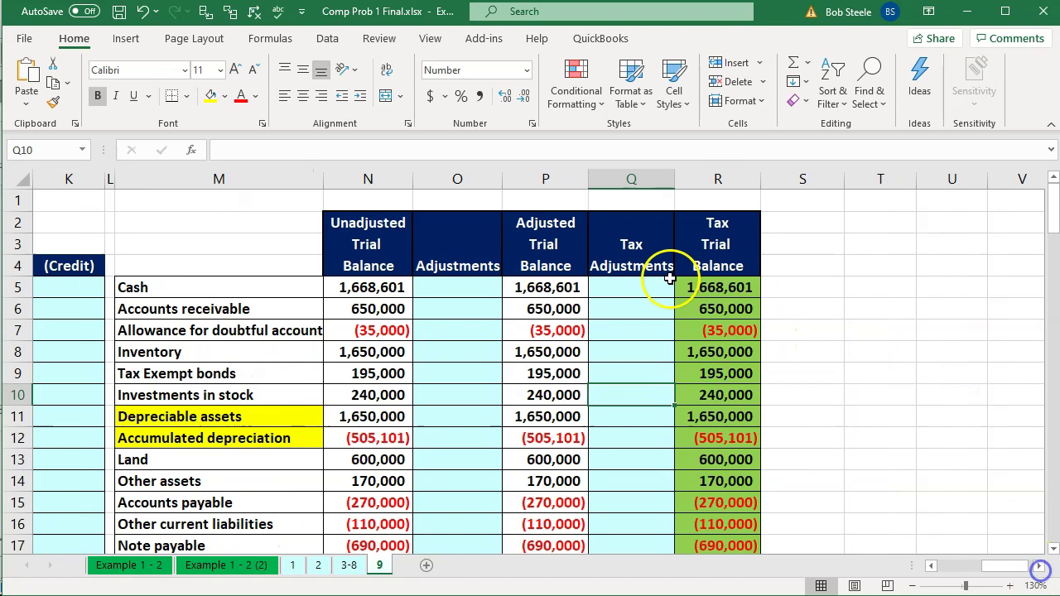
pyautogui.moveTo(687, 286); pyautogui.dragTo(711, 332)
pyautogui.rightClick(722, 279)
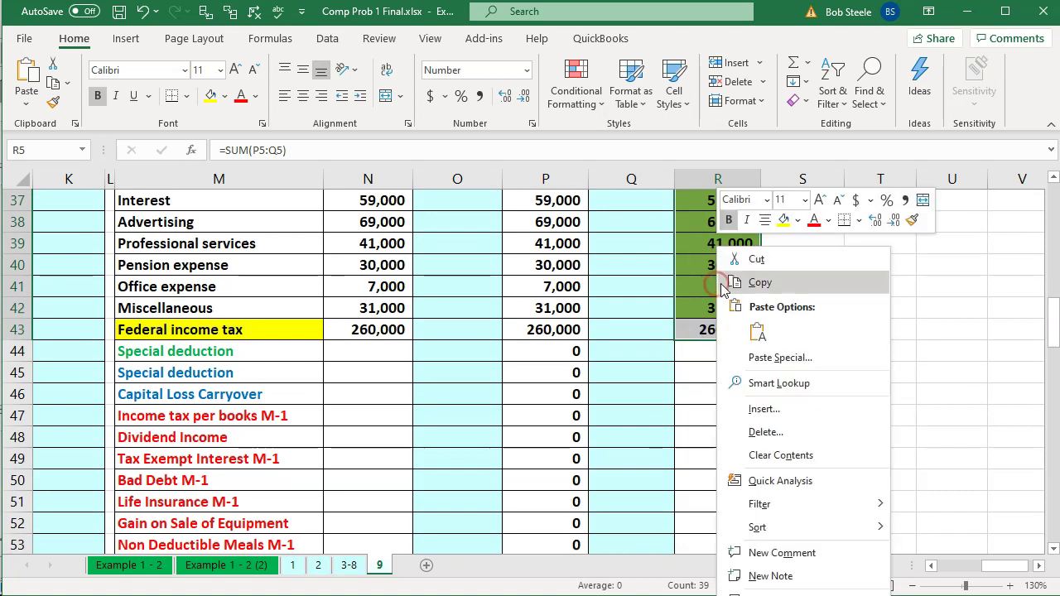
pyautogui.click(798, 220)
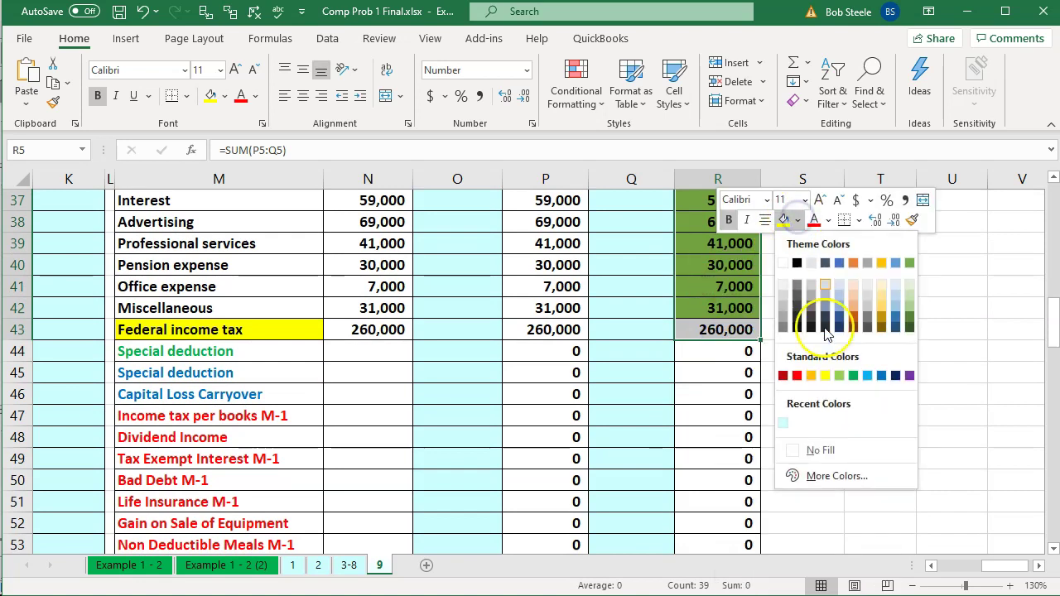
pyautogui.click(819, 454)
pyautogui.scroll(12, 535, 331)
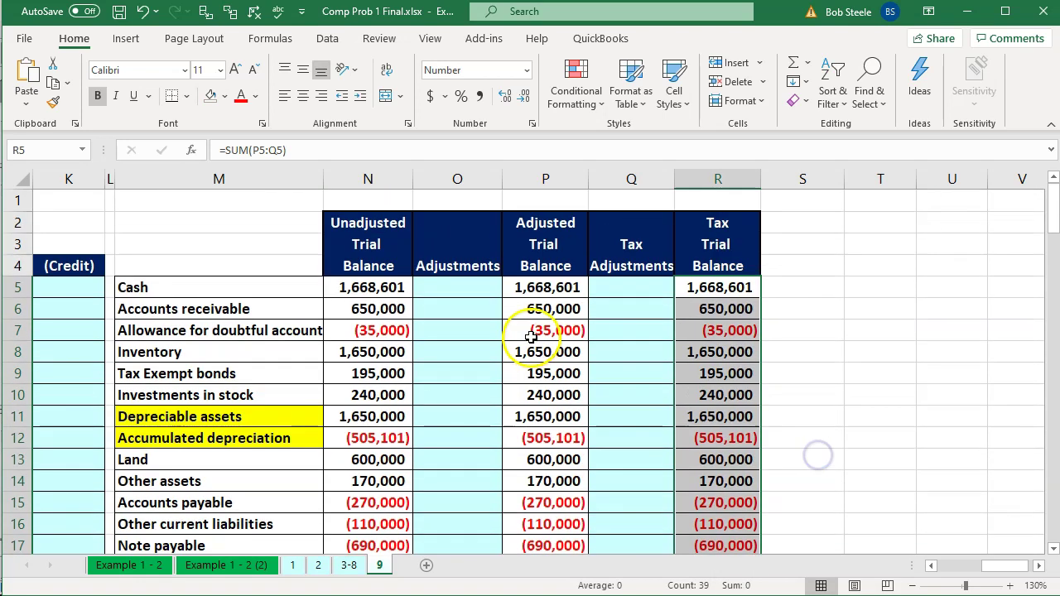
# Enter A as the Type in the first row of the journal entry area, cell G5
pyautogui.click(531, 331)
pyautogui.press('Left')
pyautogui.press('Left')
pyautogui.press('Left')
pyautogui.press('Left')
pyautogui.press('Left')
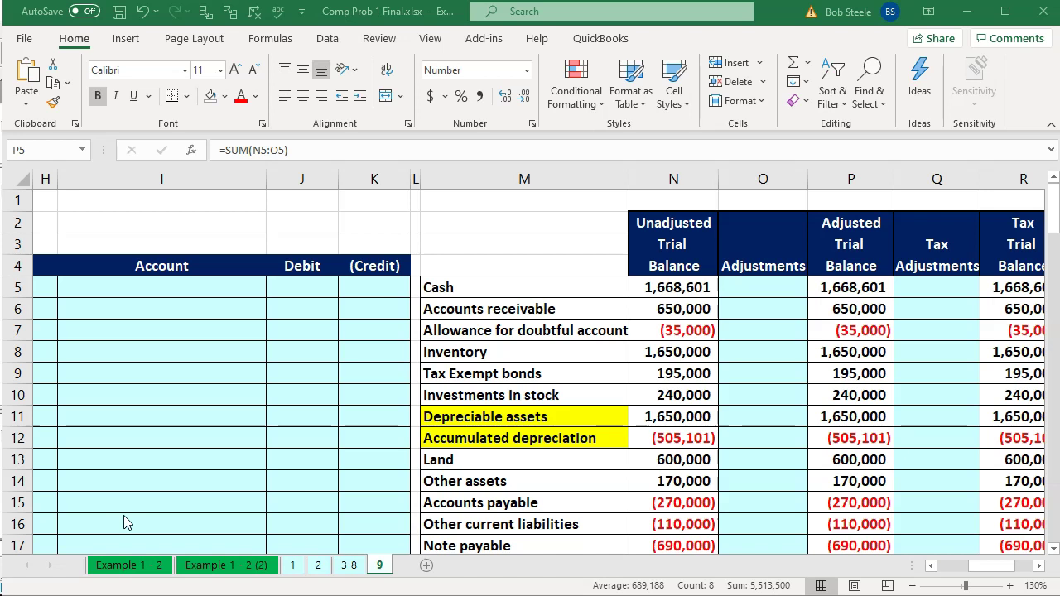
pyautogui.click(129, 468)
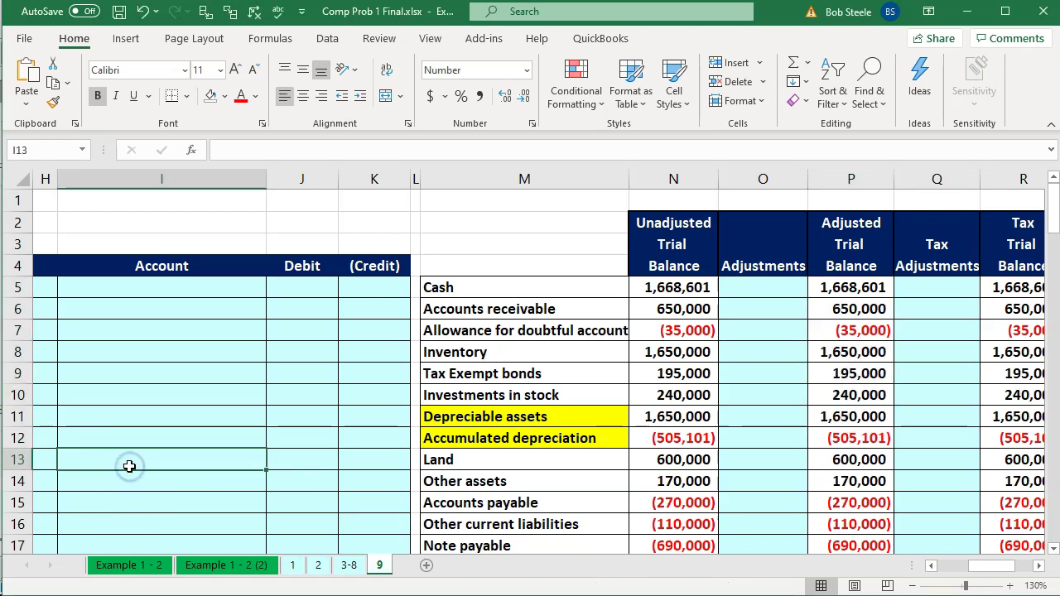
pyautogui.press('Up')
pyautogui.press('Up')
pyautogui.press('Up')
pyautogui.press('Up')
pyautogui.press('Up')
pyautogui.press('Up')
pyautogui.press('Up')
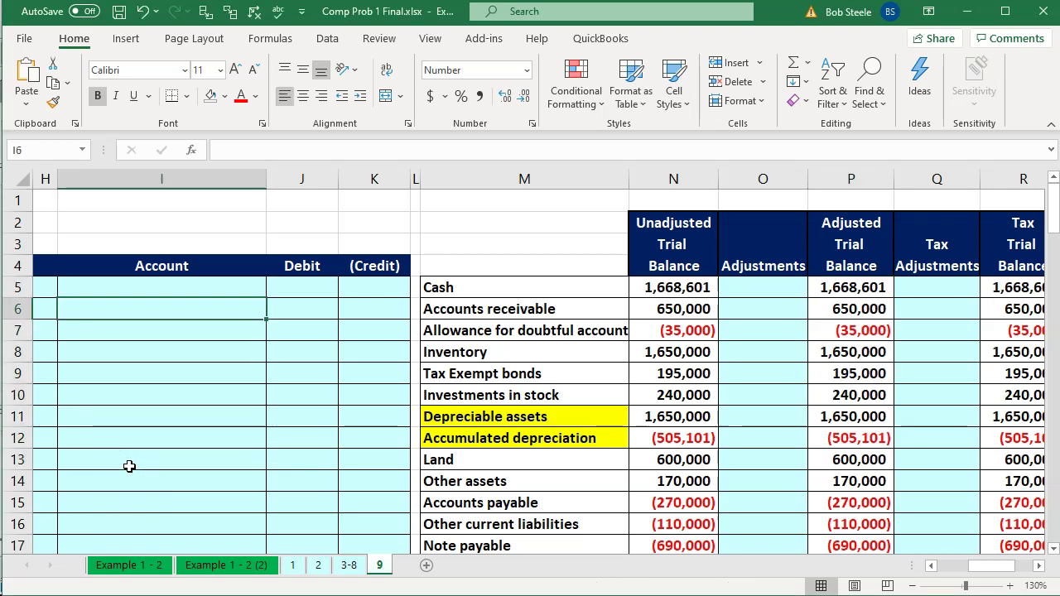
pyautogui.press('Left')
pyautogui.press('Left')
pyautogui.press('Right')
pyautogui.press('Up')
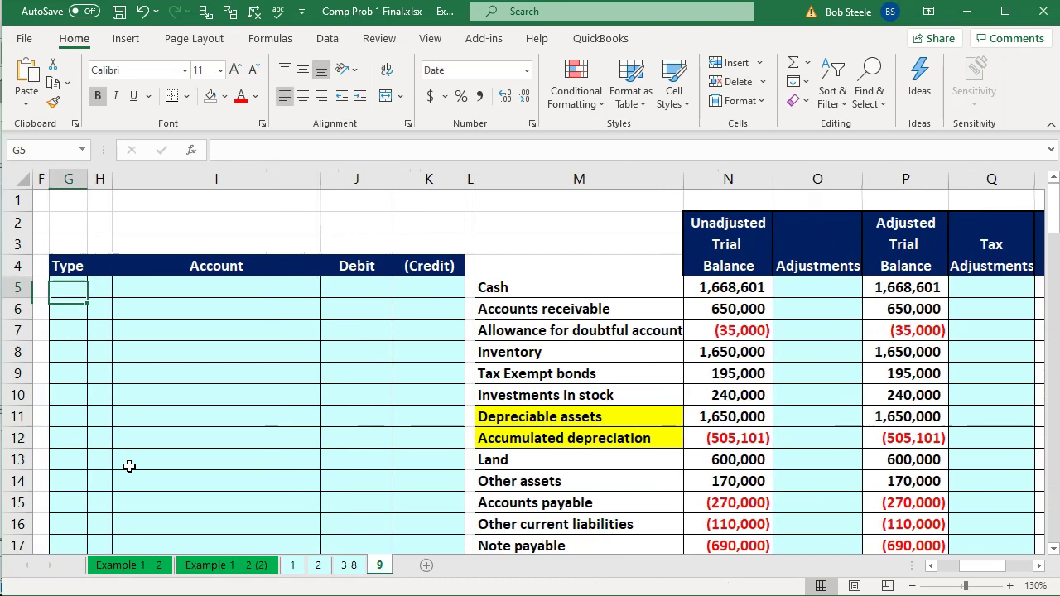
pyautogui.write('A')
pyautogui.press('Return')
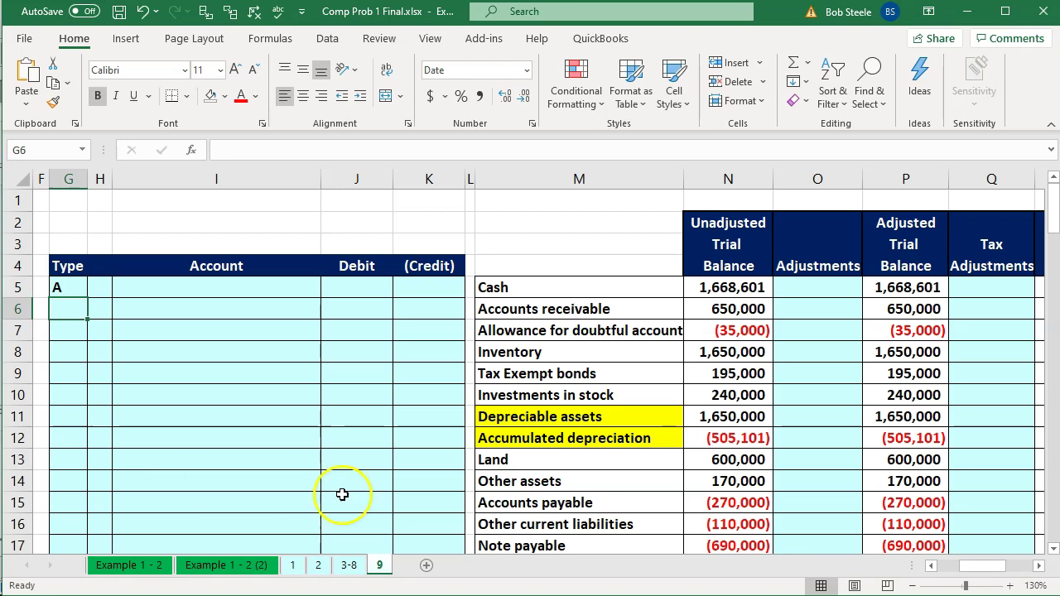
# Examine the Cash row across the Adjustments, Adjusted Trial Balance, Tax Adjustments and Tax Trial Balance columns, ending at the first journal entry Type
pyautogui.click(852, 283)
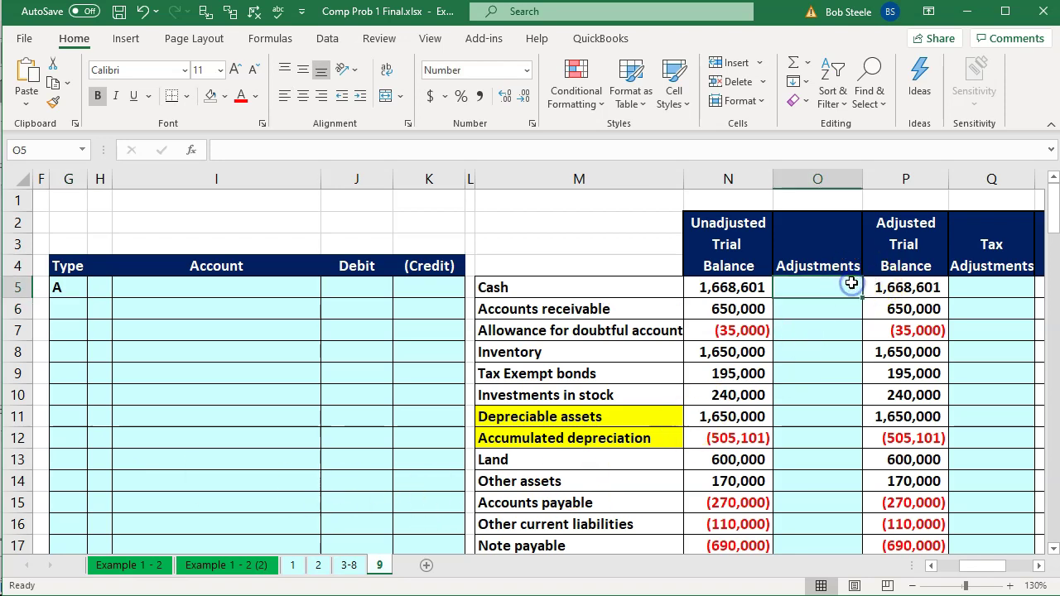
pyautogui.press('Right')
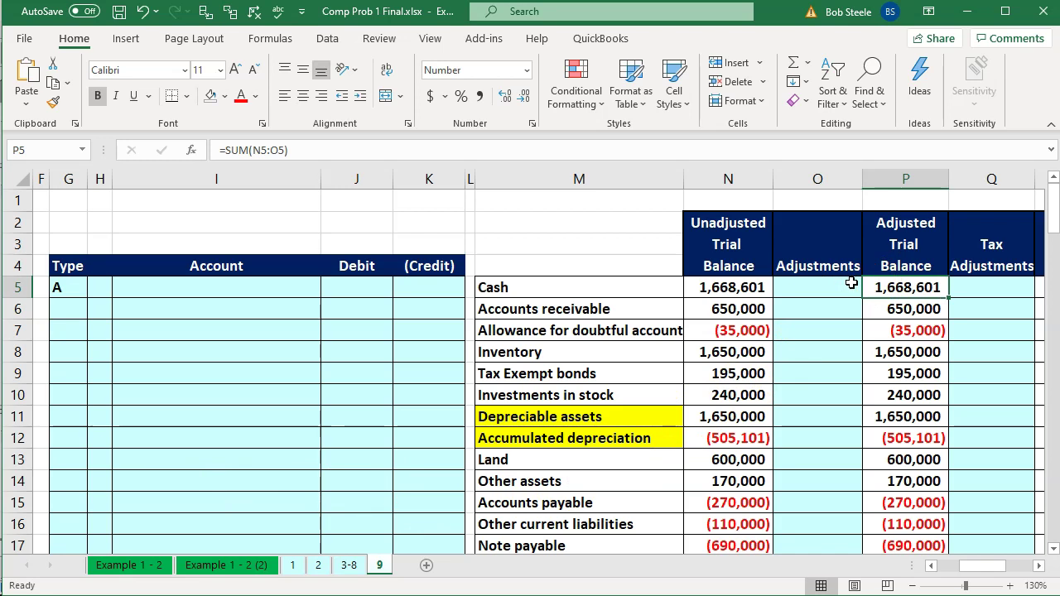
pyautogui.press('Right')
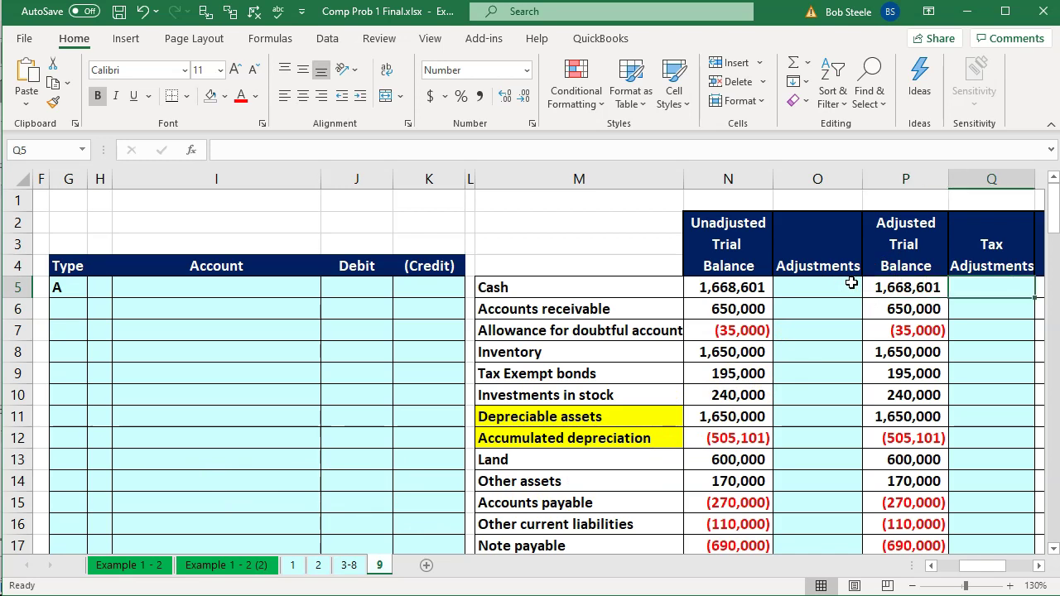
pyautogui.press('Right')
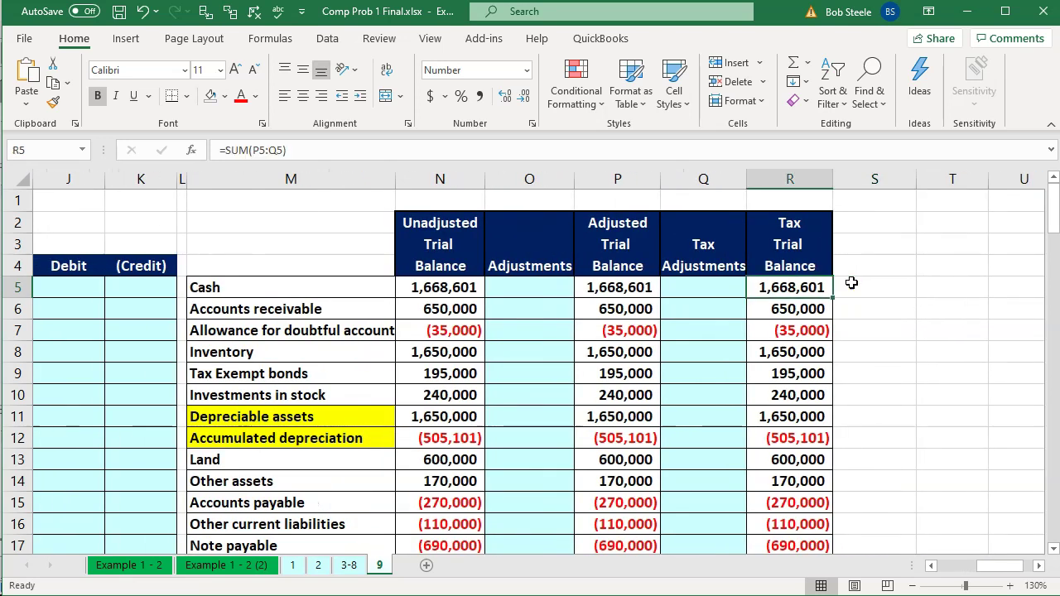
pyautogui.press('Left')
pyautogui.press('Left')
pyautogui.press('Left')
pyautogui.press('Left')
pyautogui.press('Right')
pyautogui.press('Right')
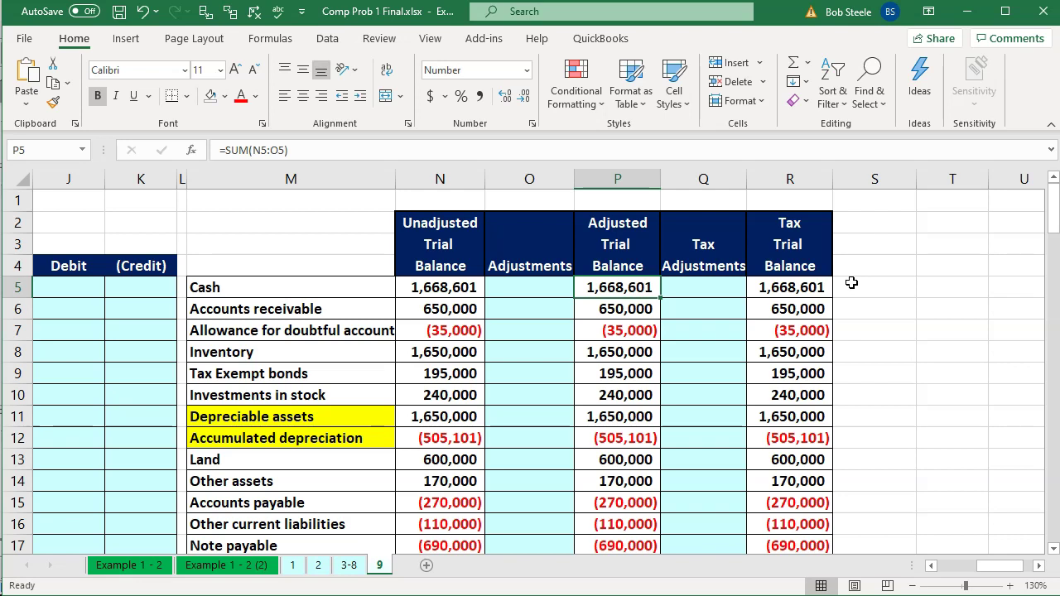
pyautogui.press('Right')
pyautogui.press('Right')
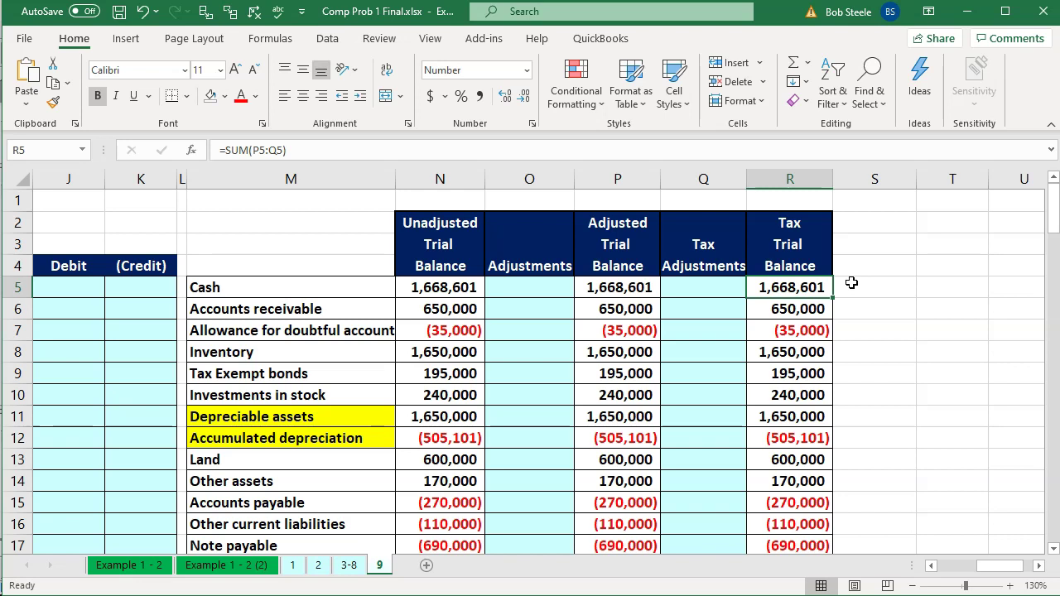
pyautogui.press('Left')
pyautogui.press('Left')
pyautogui.press('Left')
pyautogui.press('Left')
pyautogui.press('Left')
pyautogui.press('Left')
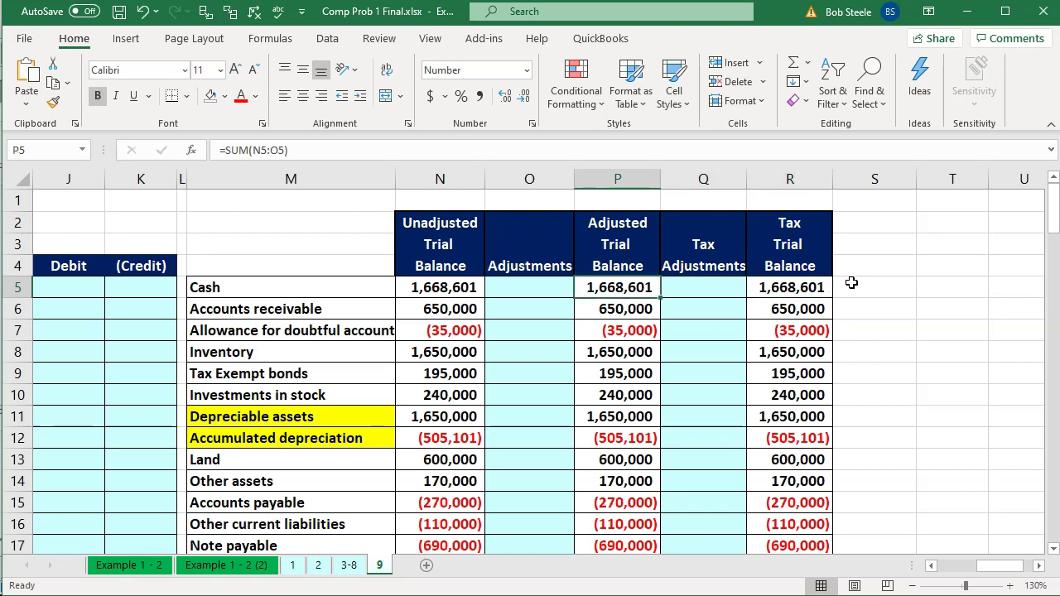
pyautogui.press('Left')
pyautogui.press('Left')
pyautogui.press('Left')
pyautogui.press('Left')
pyautogui.press('Left')
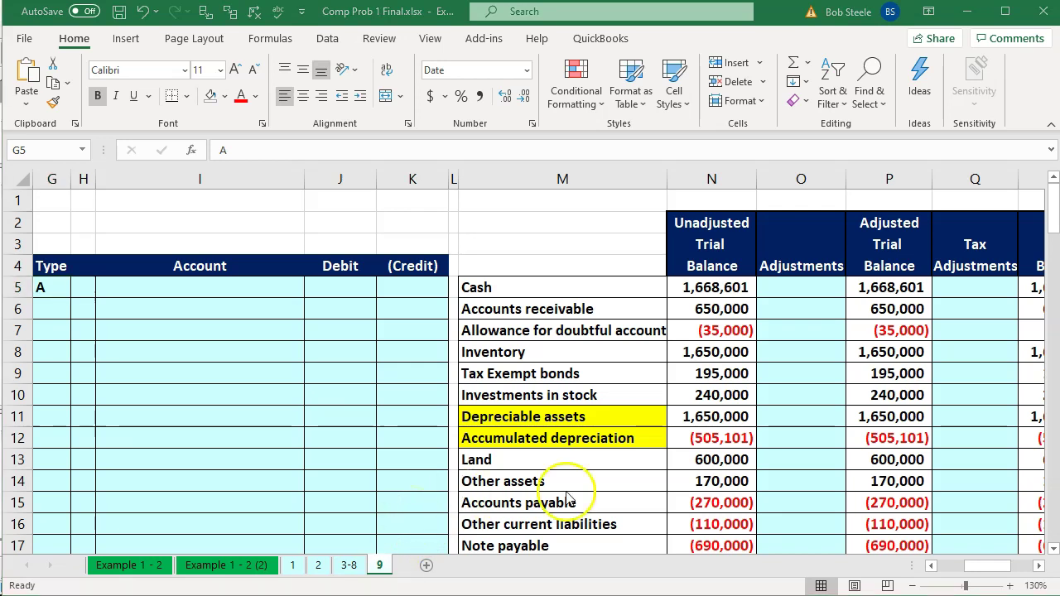
# Fill the Accumulated depreciation label in cell M12 with standard green
pyautogui.scroll(-2, 580, 485)
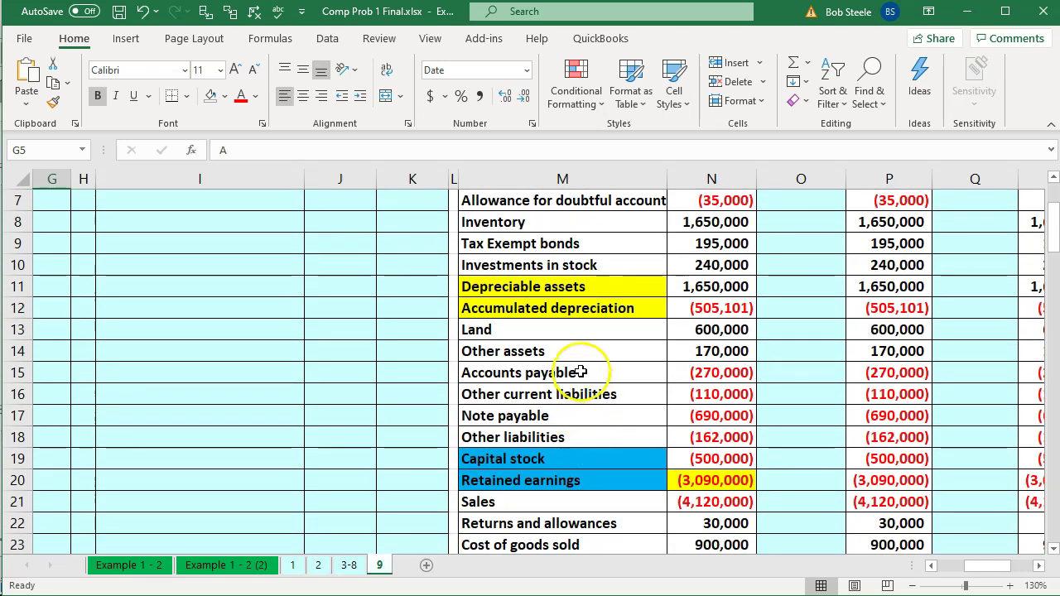
pyautogui.click(565, 308)
pyautogui.rightClick(566, 310)
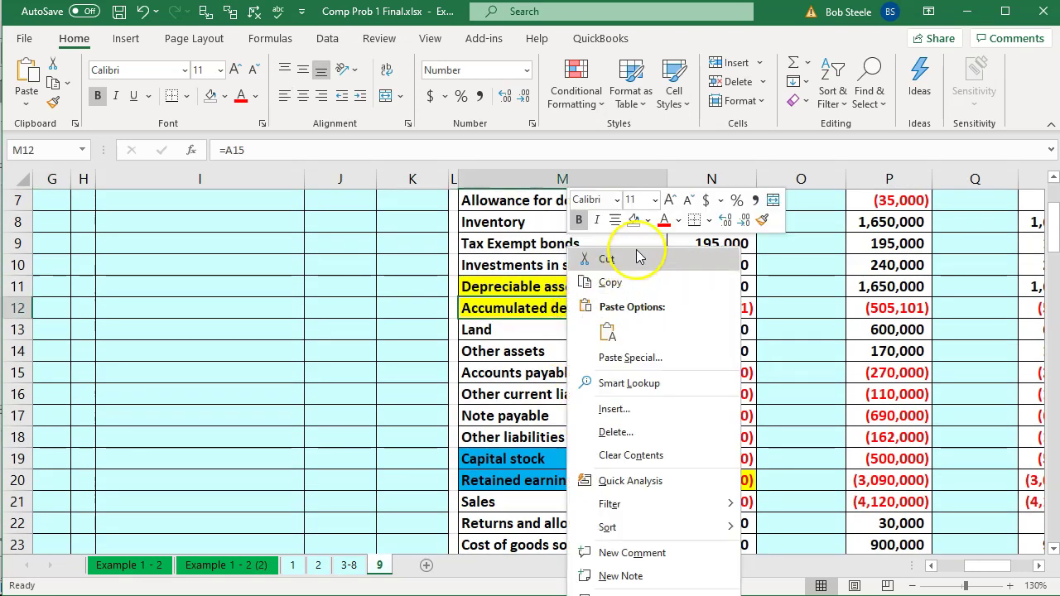
pyautogui.click(651, 223)
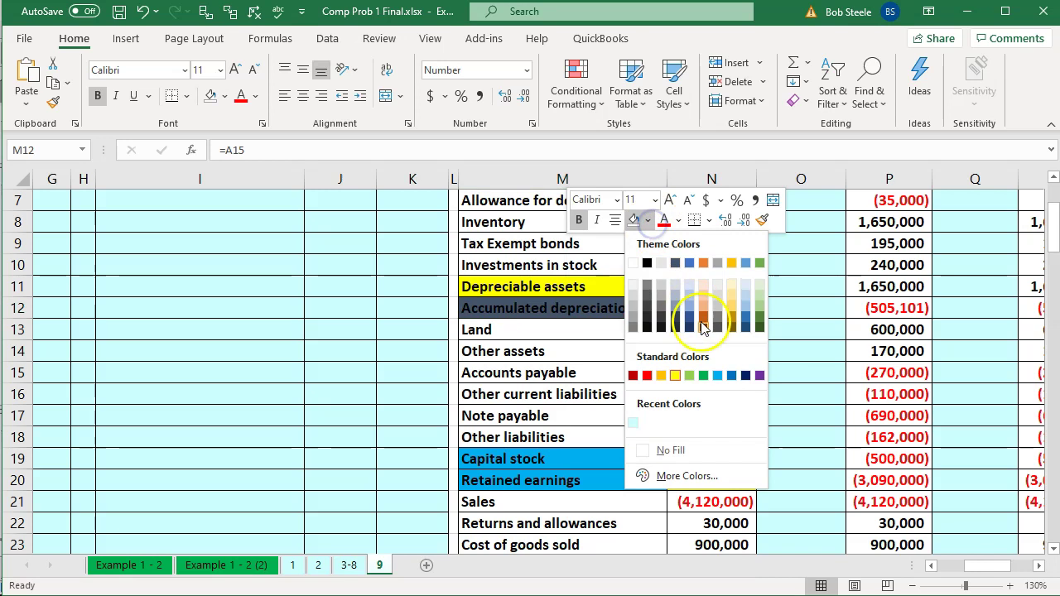
pyautogui.click(700, 375)
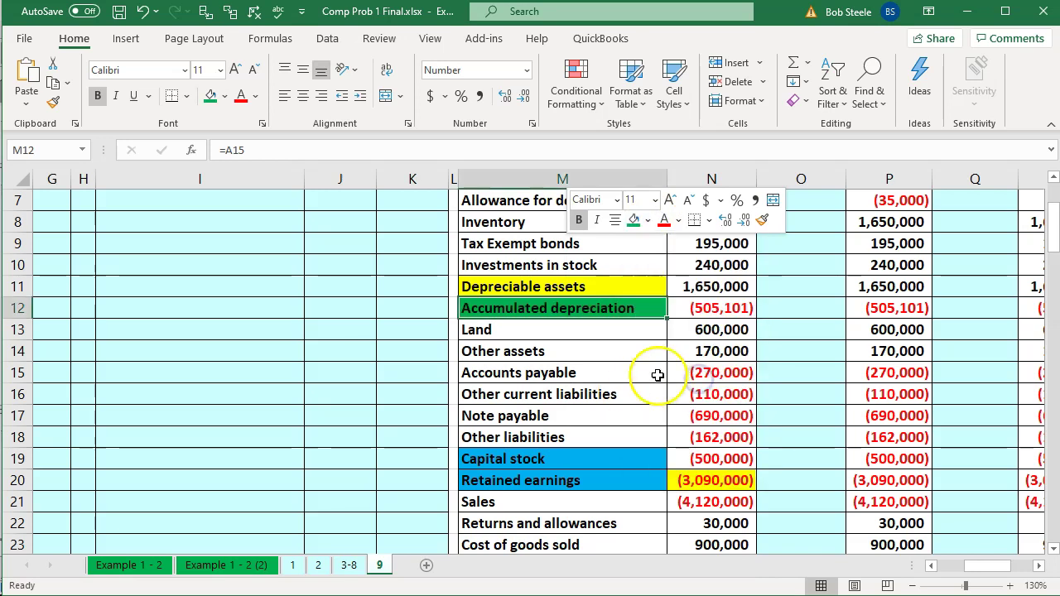
# Change the fill of the Accumulated depreciation label in cell M12 to standard light green
pyautogui.rightClick(648, 322)
pyautogui.click(727, 365)
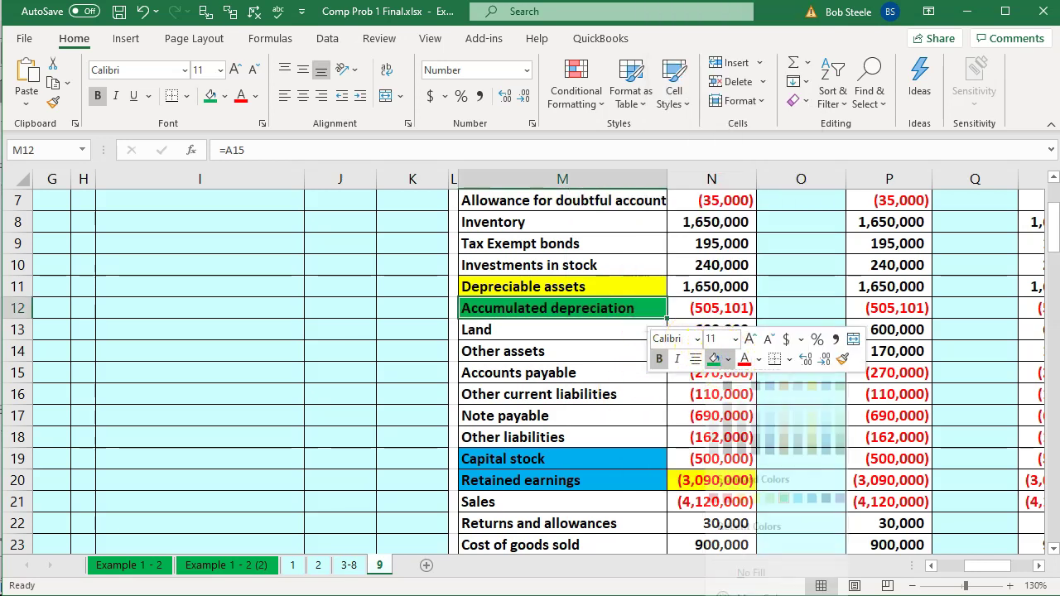
pyautogui.click(771, 514)
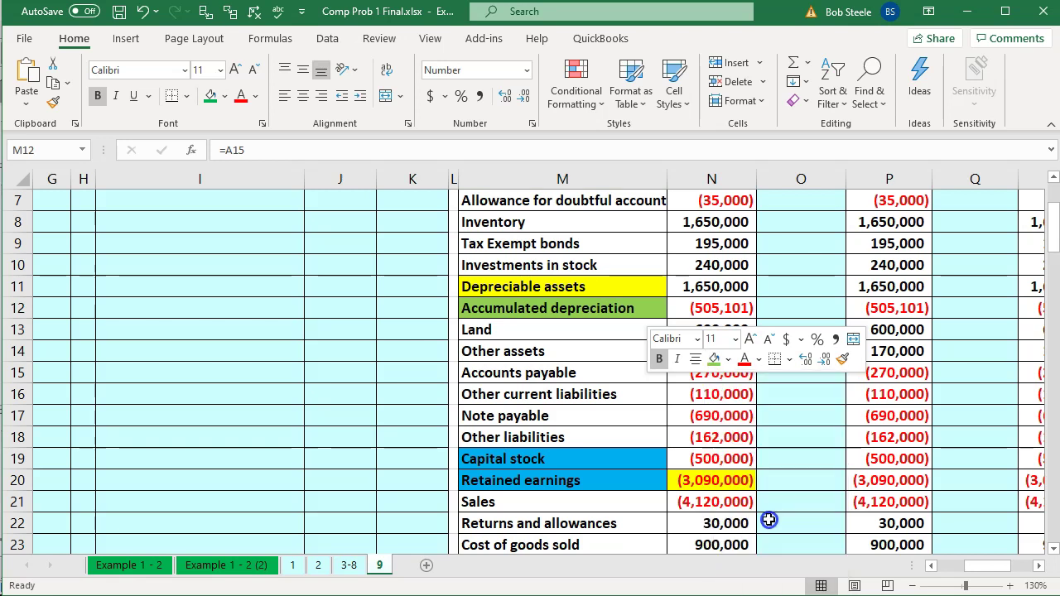
# Fill the Depreciation expense label in cell M29 with the same light green
pyautogui.click(485, 395)
pyautogui.scroll(-4, 481, 414)
pyautogui.click(517, 416)
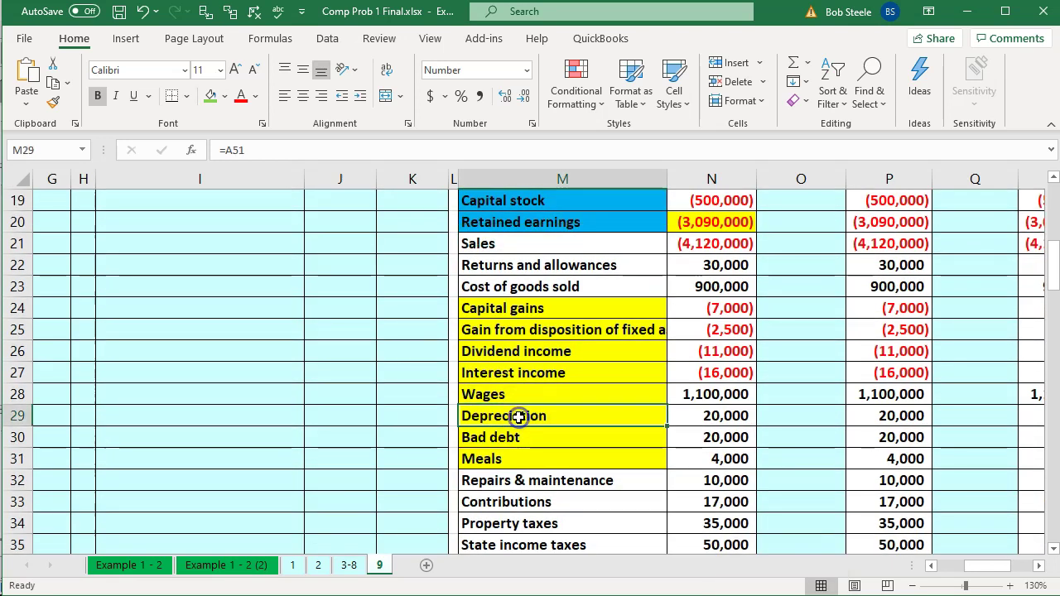
pyautogui.rightClick(518, 417)
pyautogui.click(583, 464)
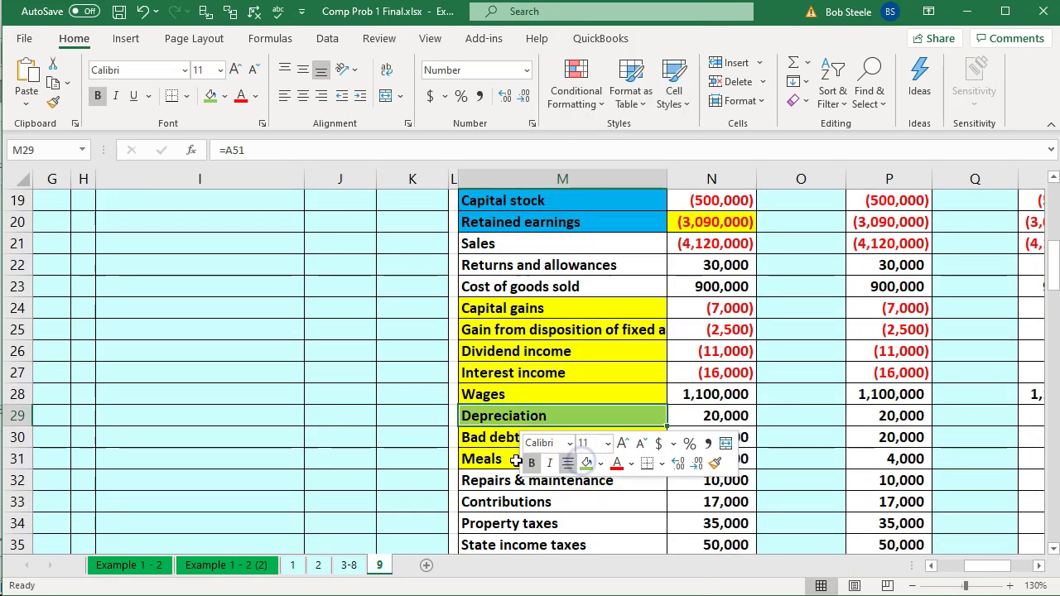
pyautogui.click(359, 437)
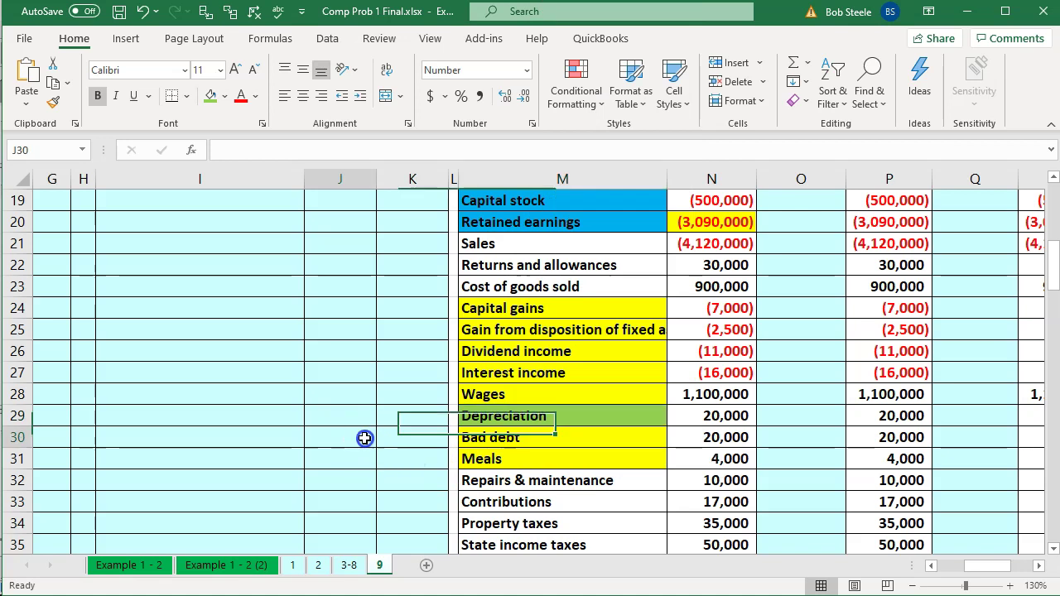
# Switch to Lacerte and compare the 2019 regular summary depreciation schedule with the book schedule, including its current depreciation column
pyautogui.click(699, 412)
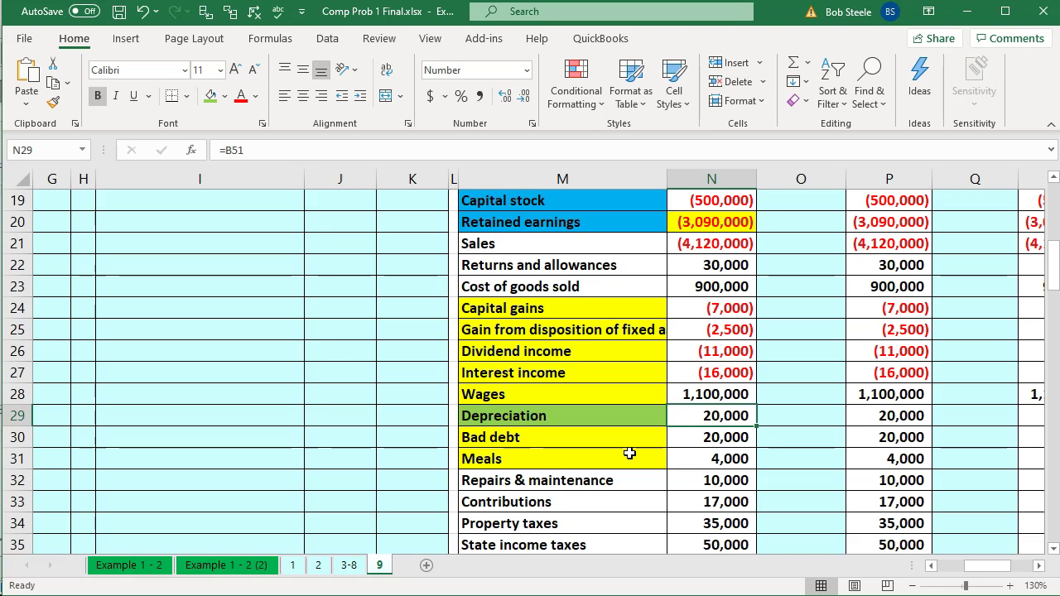
pyautogui.hotkey('alt', 'Tab')
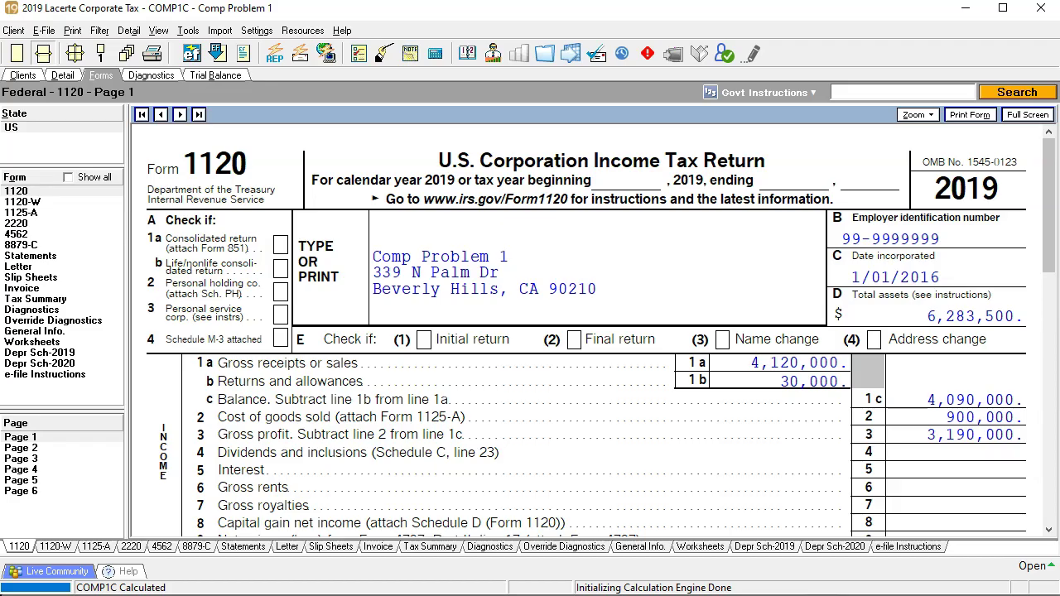
pyautogui.click(68, 352)
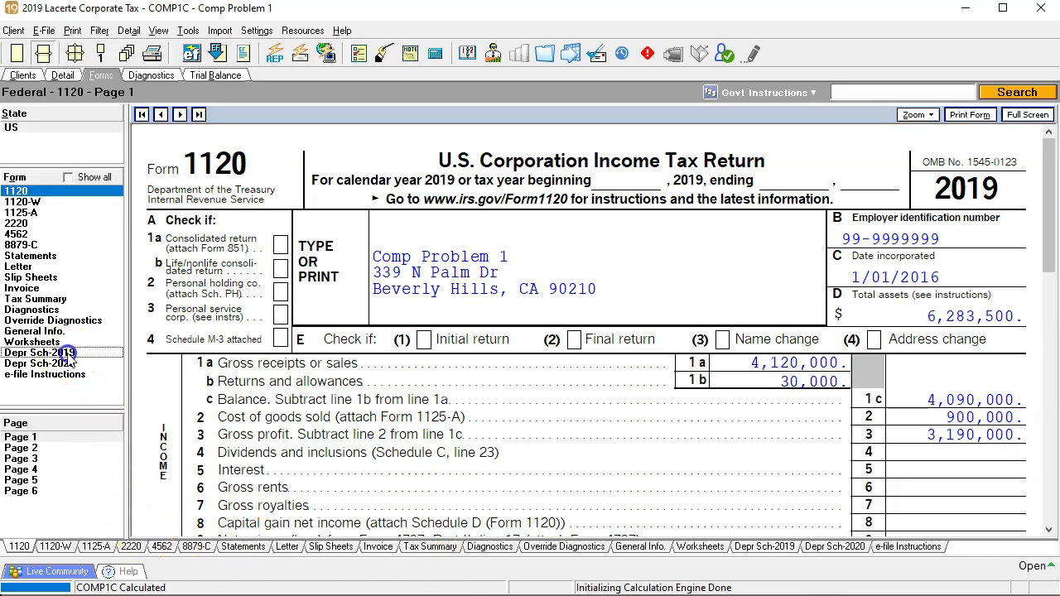
pyautogui.scroll(-3, 570, 373)
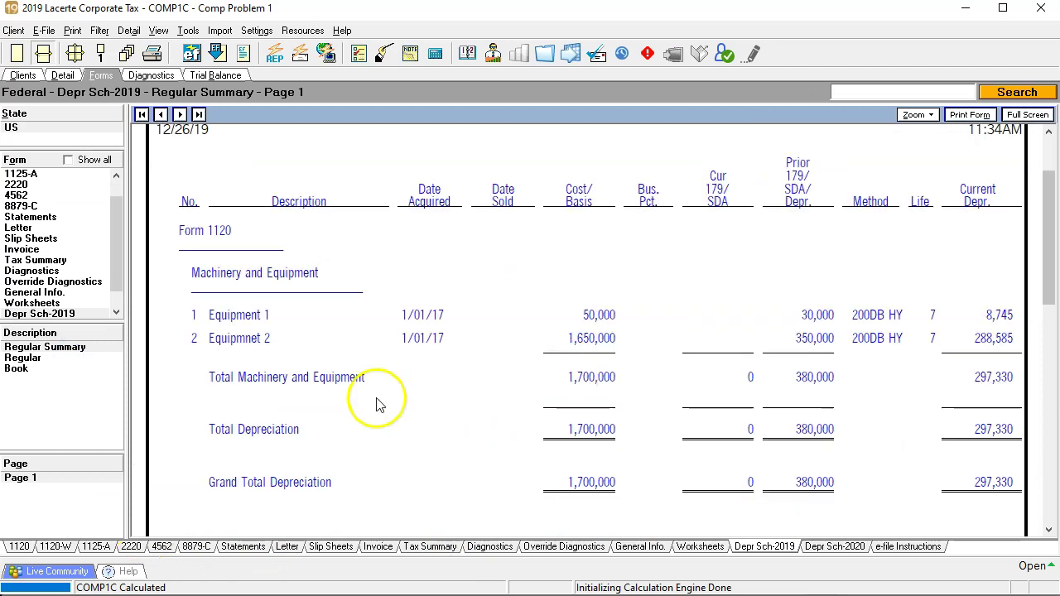
pyautogui.click(39, 370)
pyautogui.scroll(-1, 625, 431)
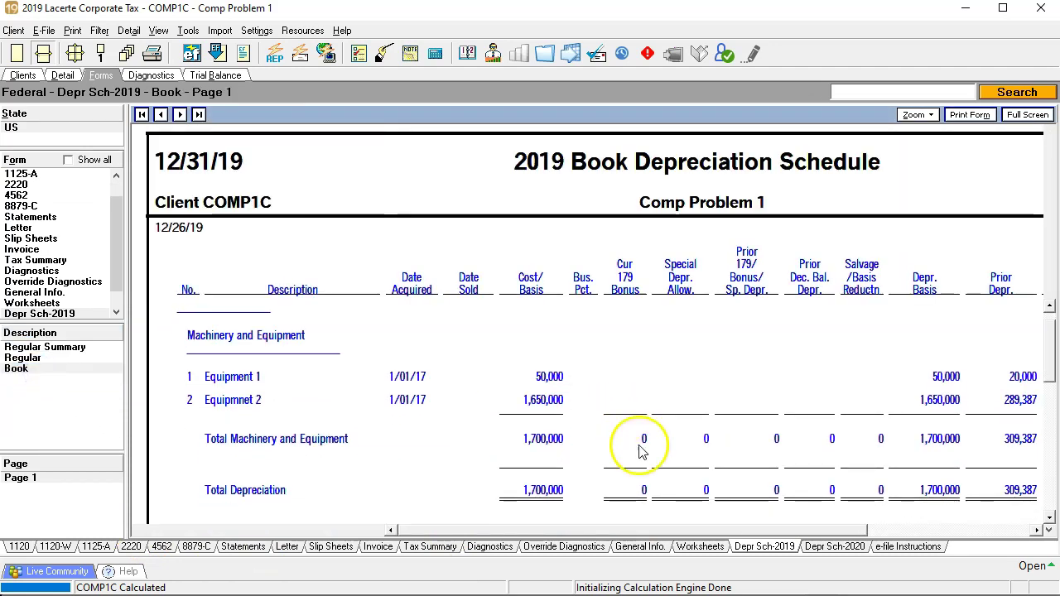
pyautogui.moveTo(737, 533); pyautogui.dragTo(1024, 535)
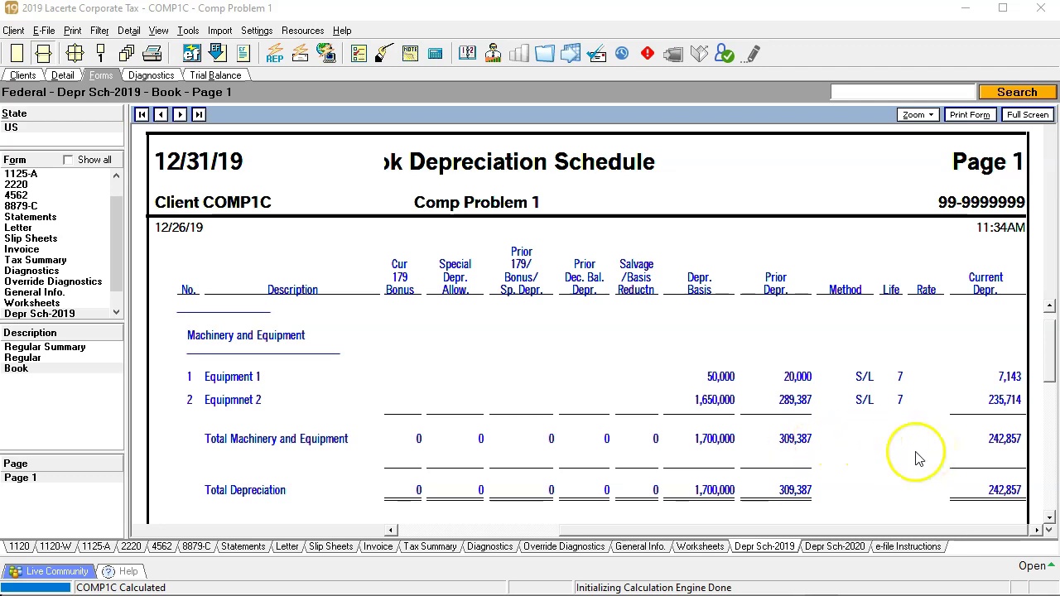
# Switch back to Excel and fill the Cost of goods sold label in cell M23 with light green
pyautogui.hotkey('alt', 'Tab')
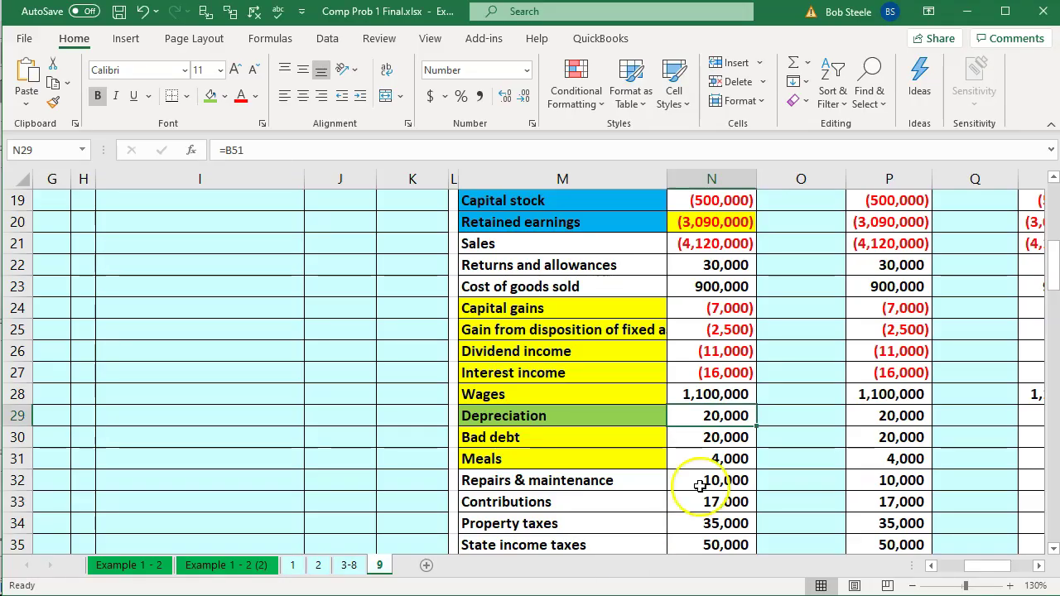
pyautogui.click(576, 287)
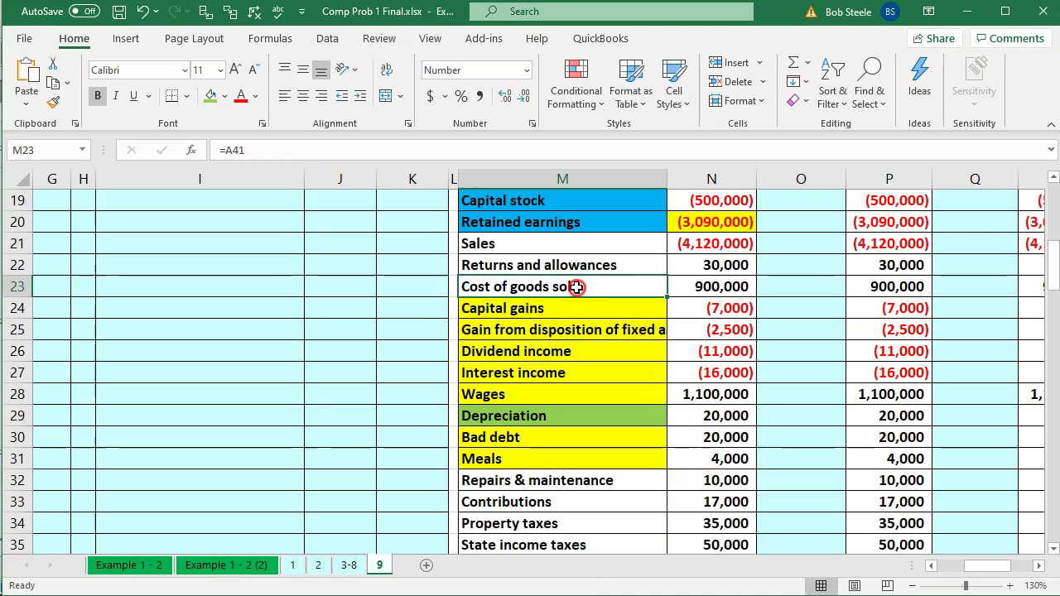
pyautogui.rightClick(577, 287)
pyautogui.click(646, 222)
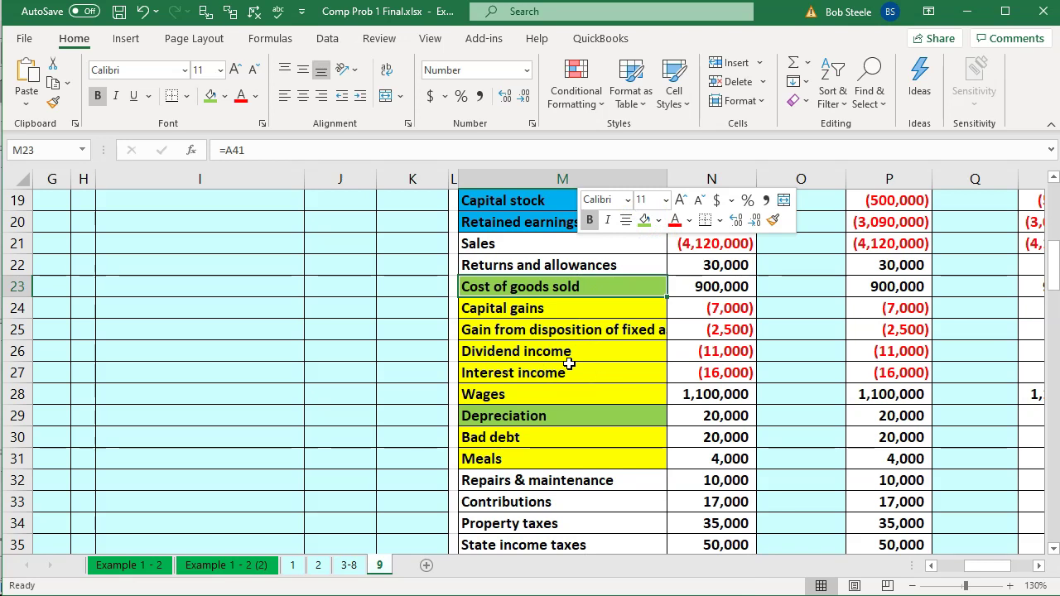
pyautogui.click(682, 294)
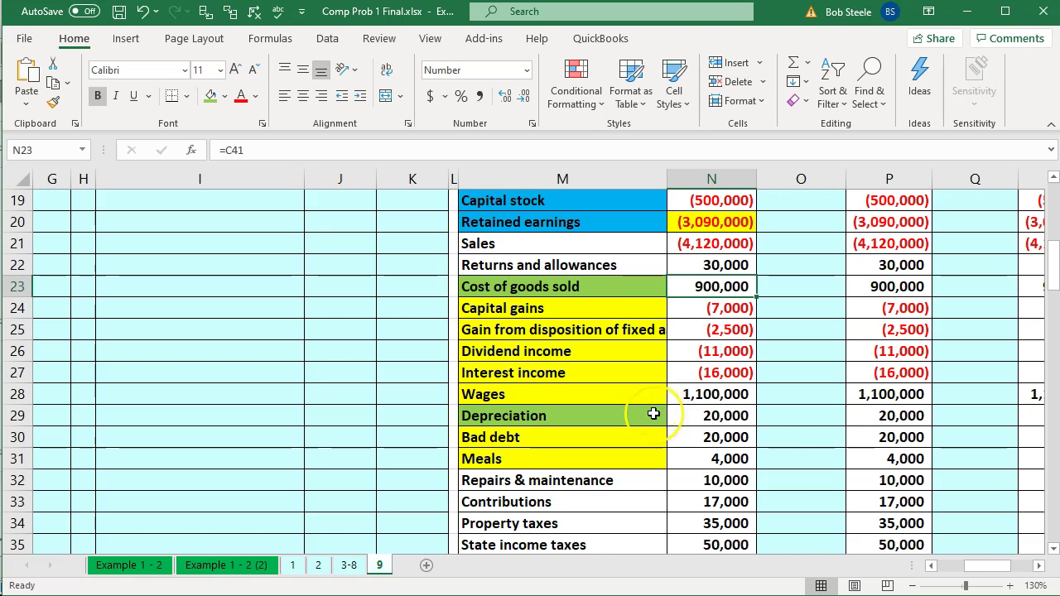
pyautogui.click(621, 302)
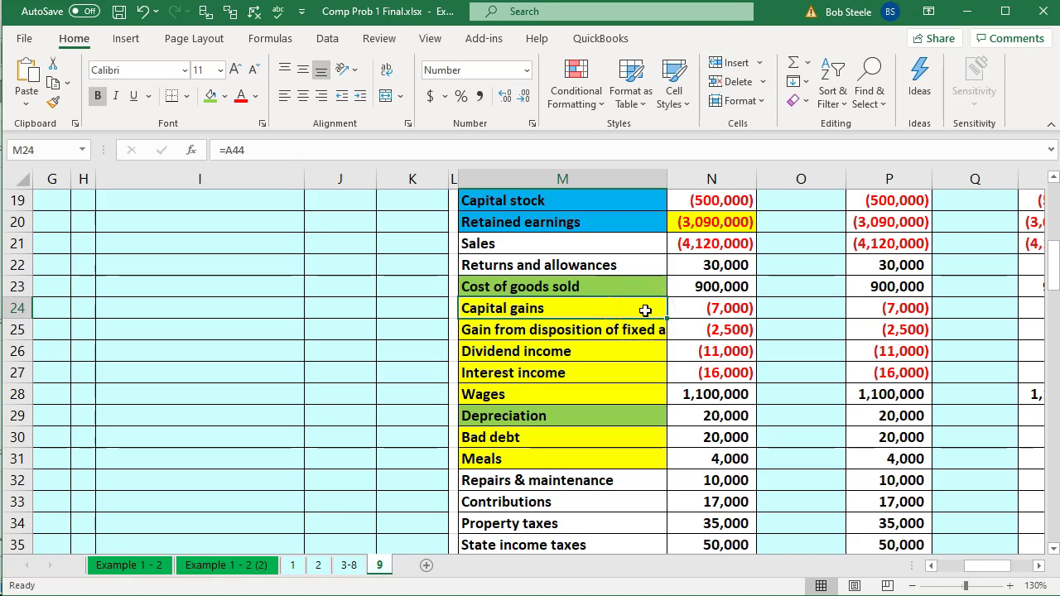
pyautogui.click(725, 286)
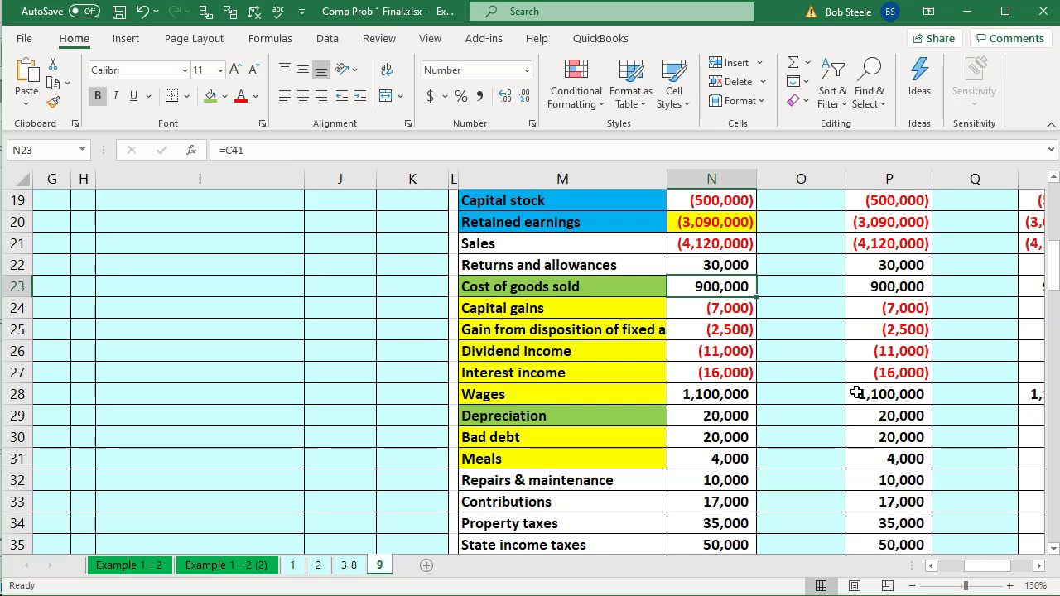
# Switch to Lacerte and review the Schedule L balance sheet on page 6 of Form 1120
pyautogui.hotkey('alt', 'Tab')
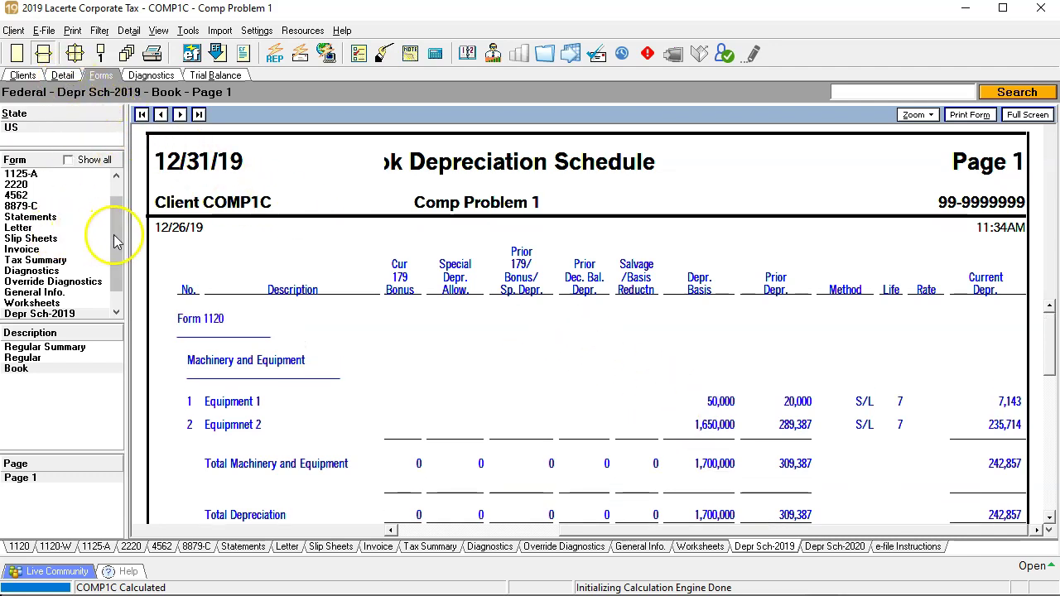
pyautogui.moveTo(116, 240); pyautogui.dragTo(115, 180)
pyautogui.click(14, 173)
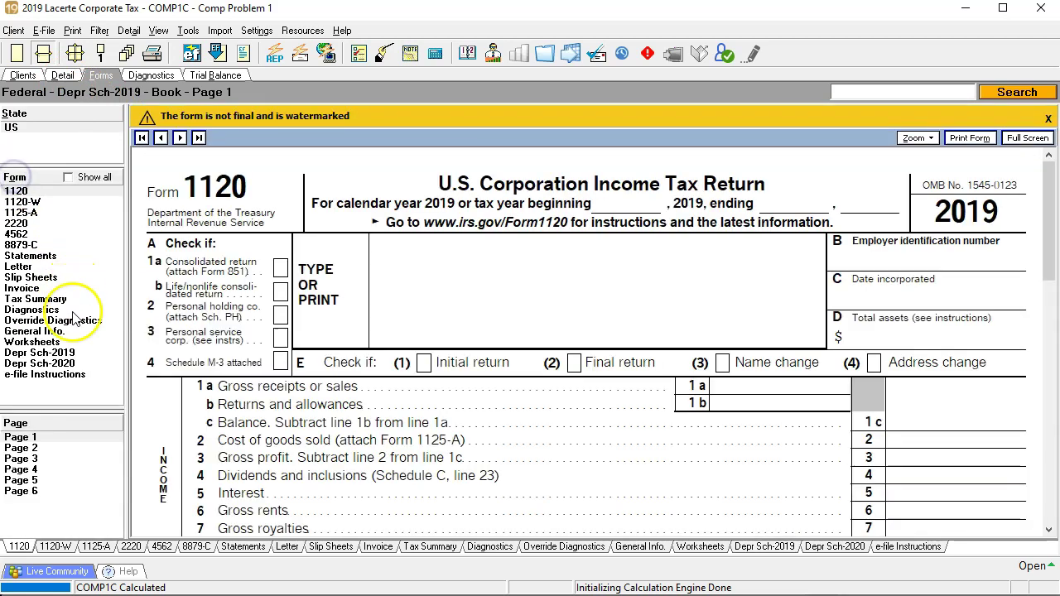
pyautogui.click(33, 490)
pyautogui.scroll(-3, 633, 421)
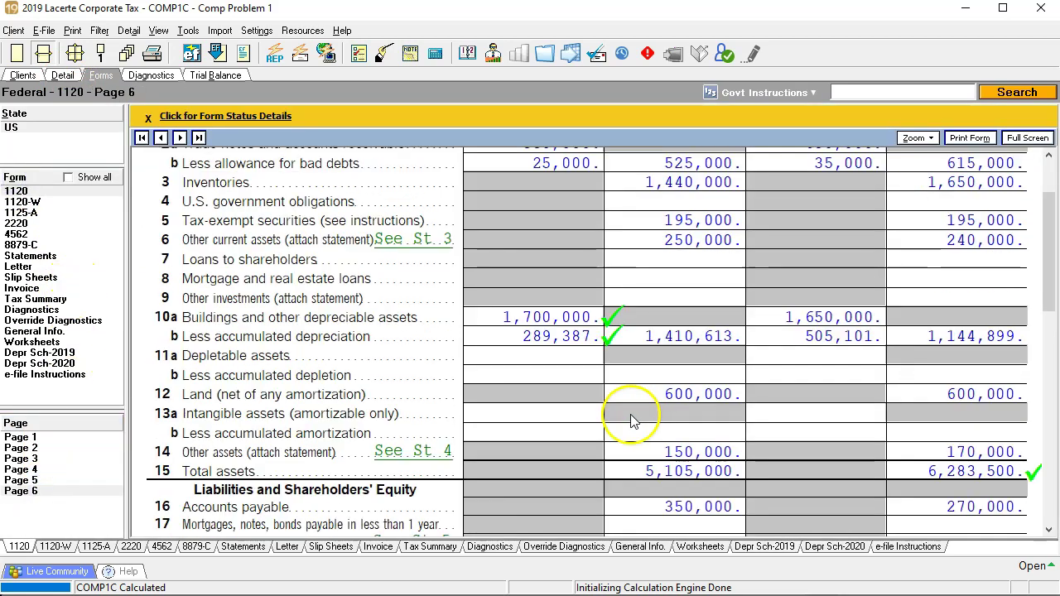
pyautogui.scroll(-3, 632, 421)
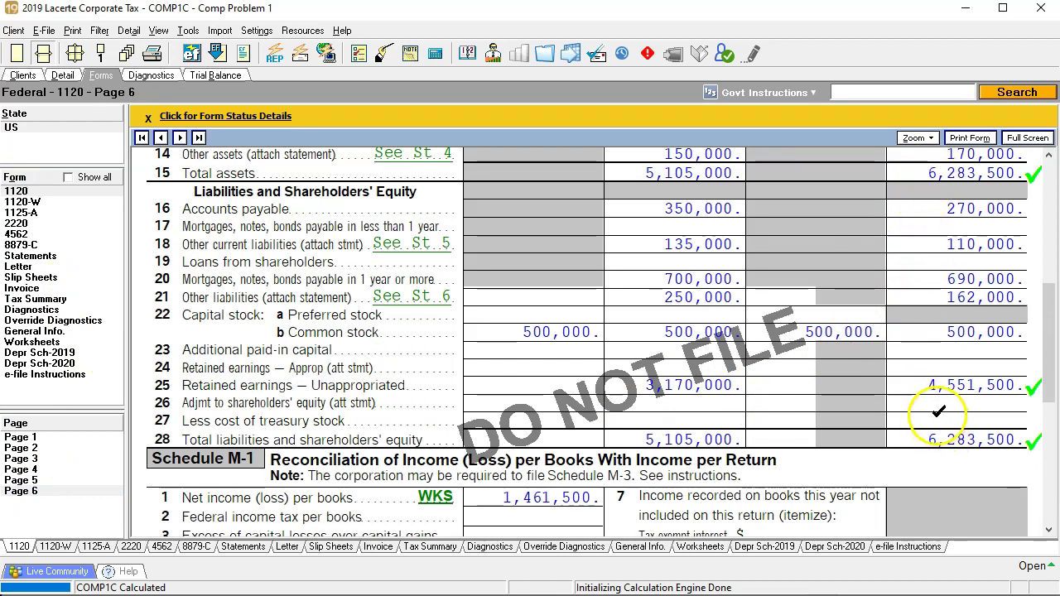
# In the depreciation input detail, assign the Equipmnet 2 asset to Form 1125-A (cost of goods sold)
pyautogui.click(72, 77)
pyautogui.moveTo(159, 120)
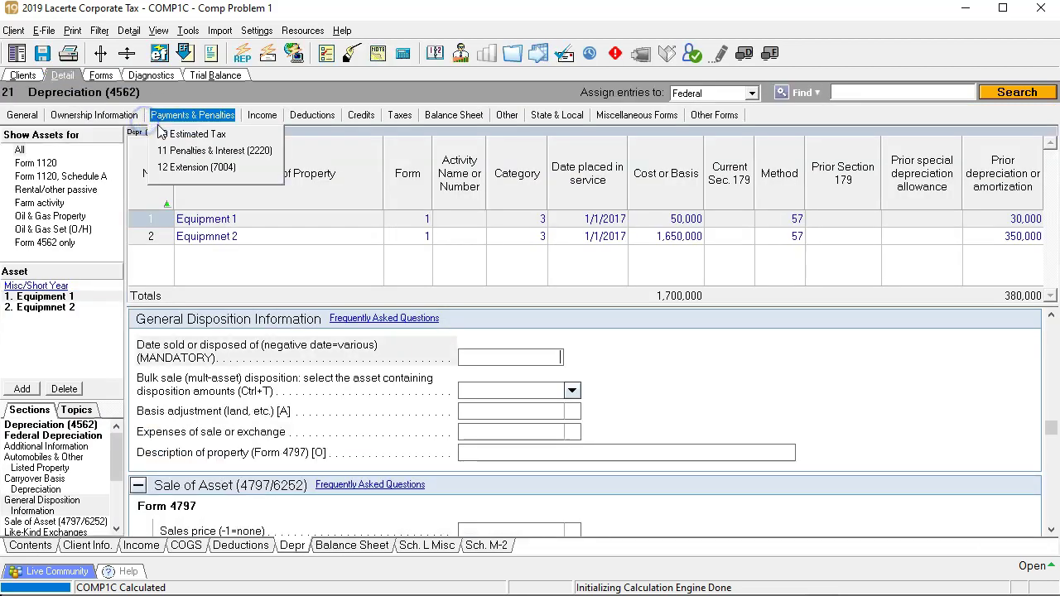
pyautogui.moveTo(300, 120)
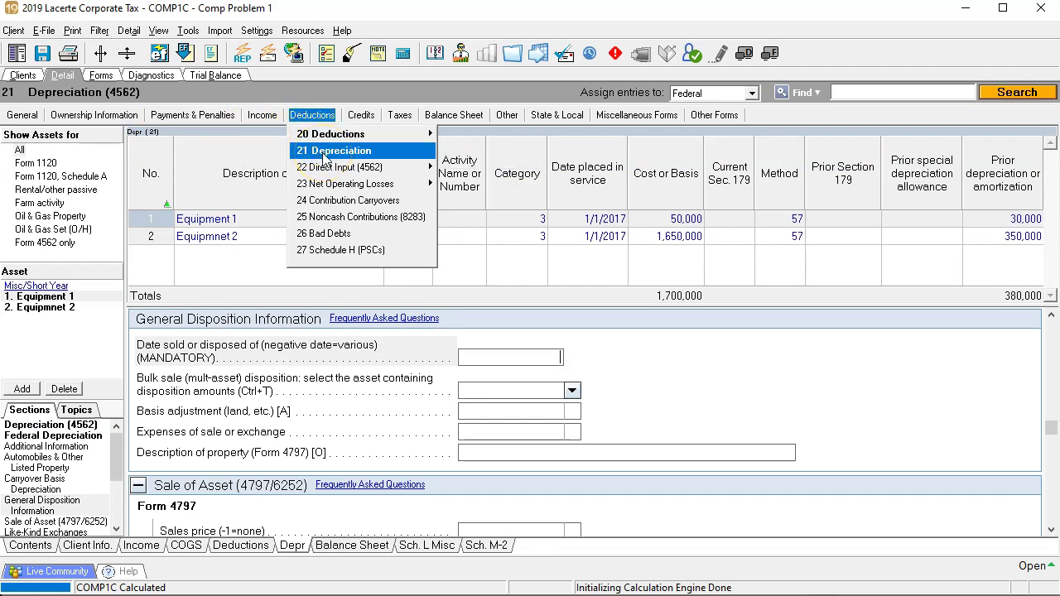
pyautogui.click(323, 153)
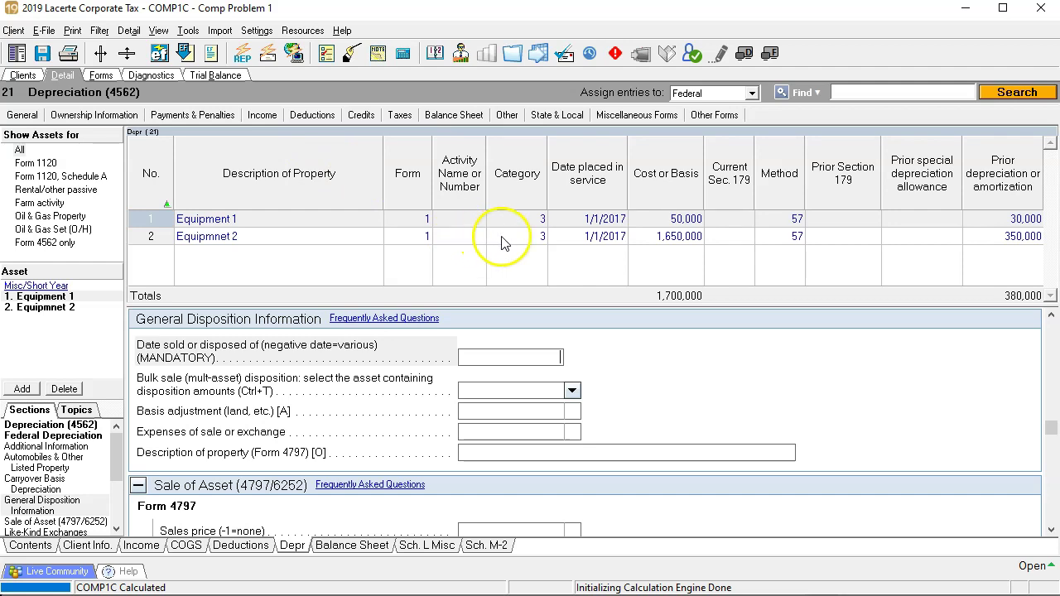
pyautogui.click(423, 239)
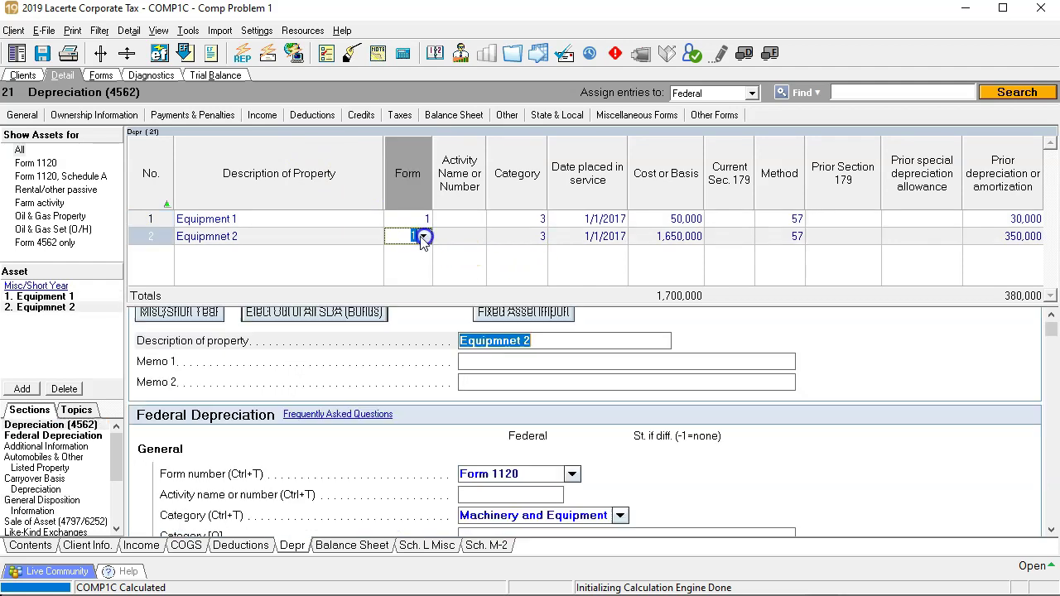
pyautogui.click(423, 236)
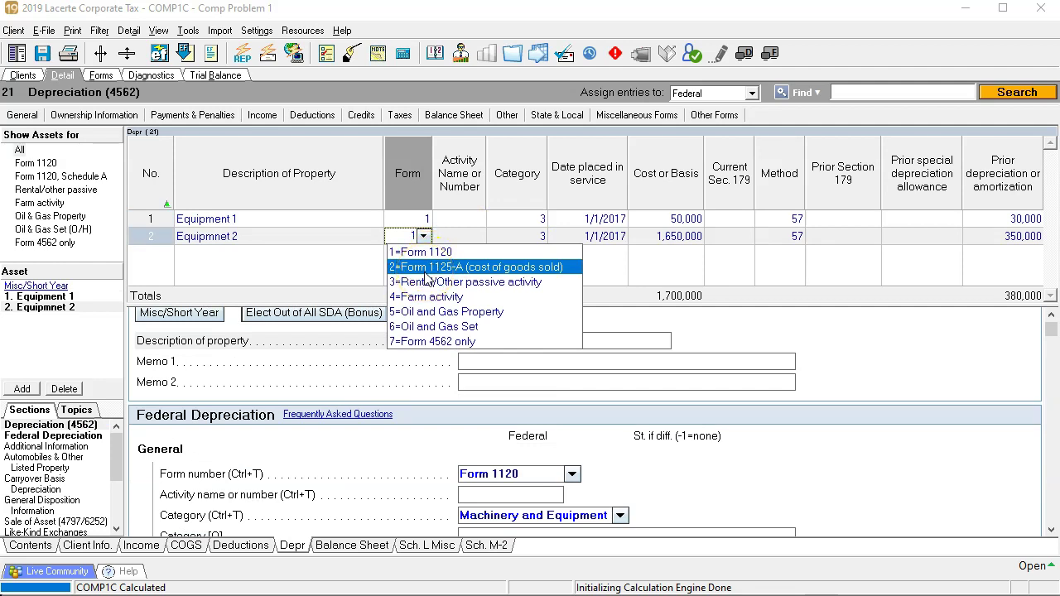
pyautogui.click(461, 272)
pyautogui.click(461, 271)
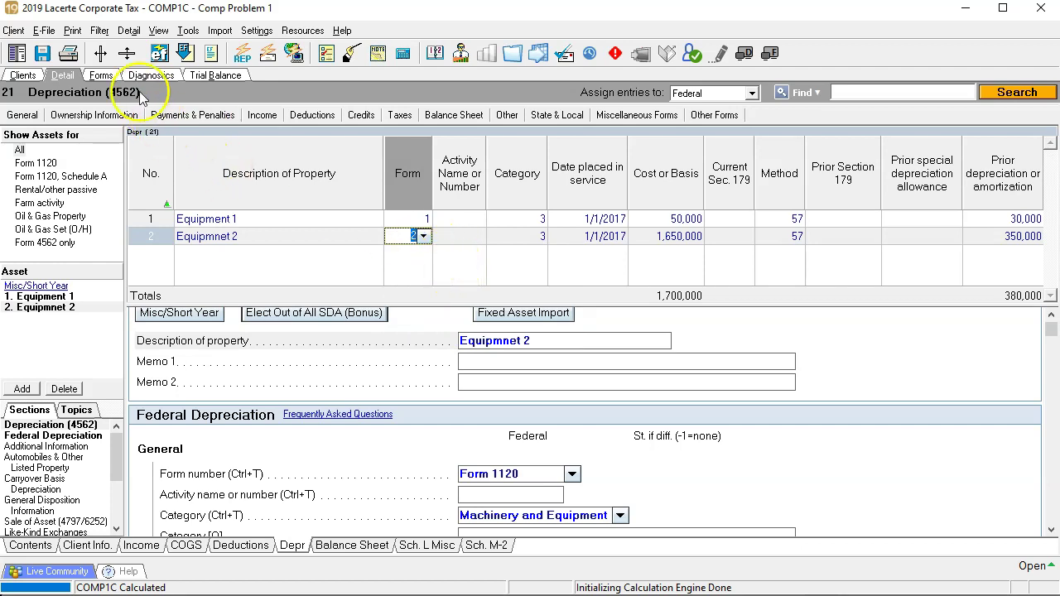
# Examine the cost of goods sold lines on Form 1125-A and the Statement 7 detail behind other costs
pyautogui.click(101, 75)
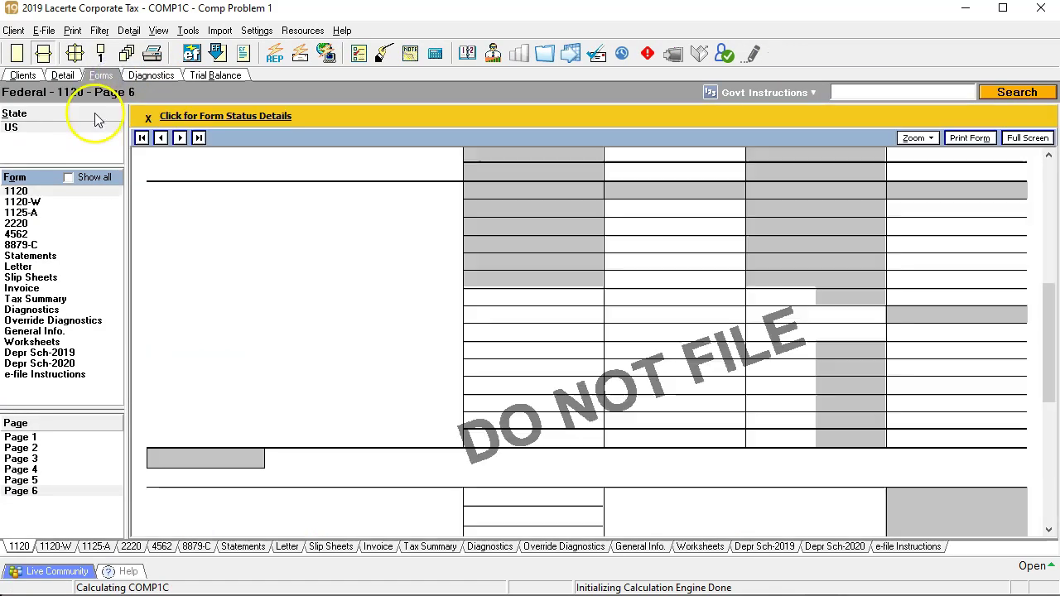
pyautogui.click(53, 212)
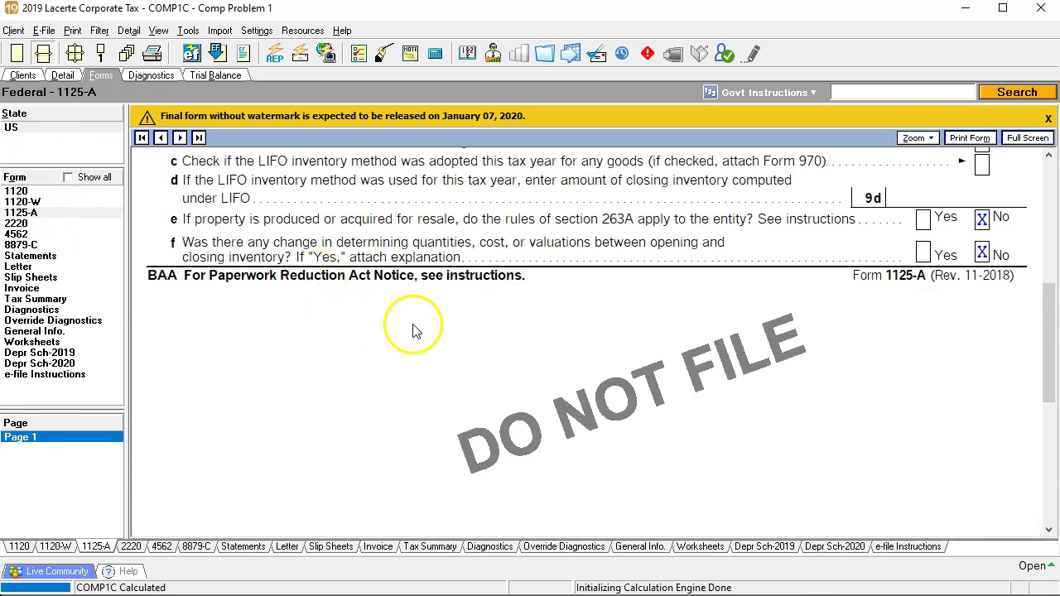
pyautogui.scroll(3, 414, 330)
pyautogui.scroll(3, 417, 330)
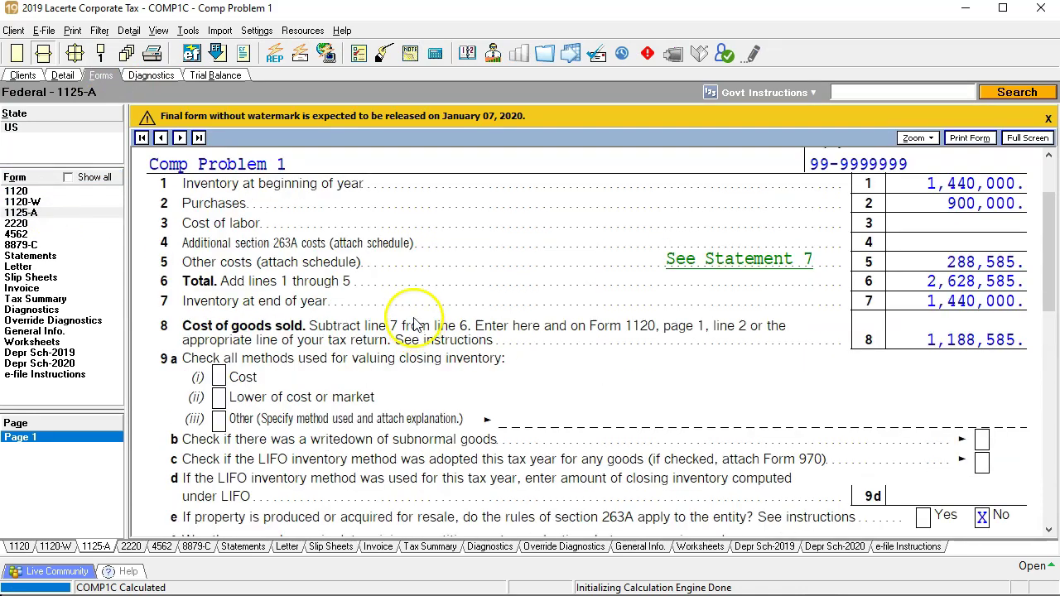
pyautogui.click(730, 263)
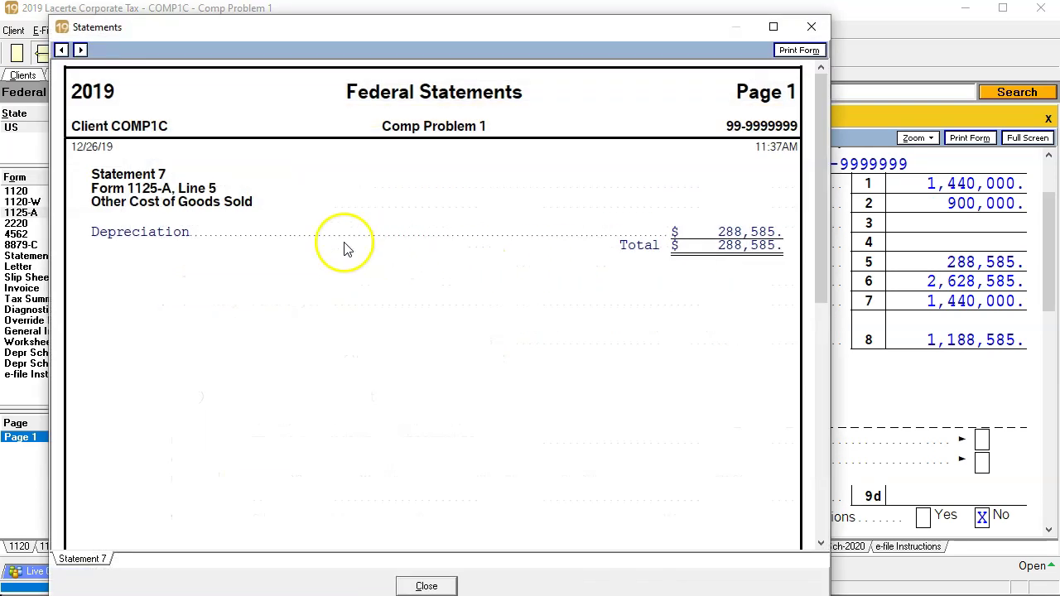
pyautogui.click(481, 268)
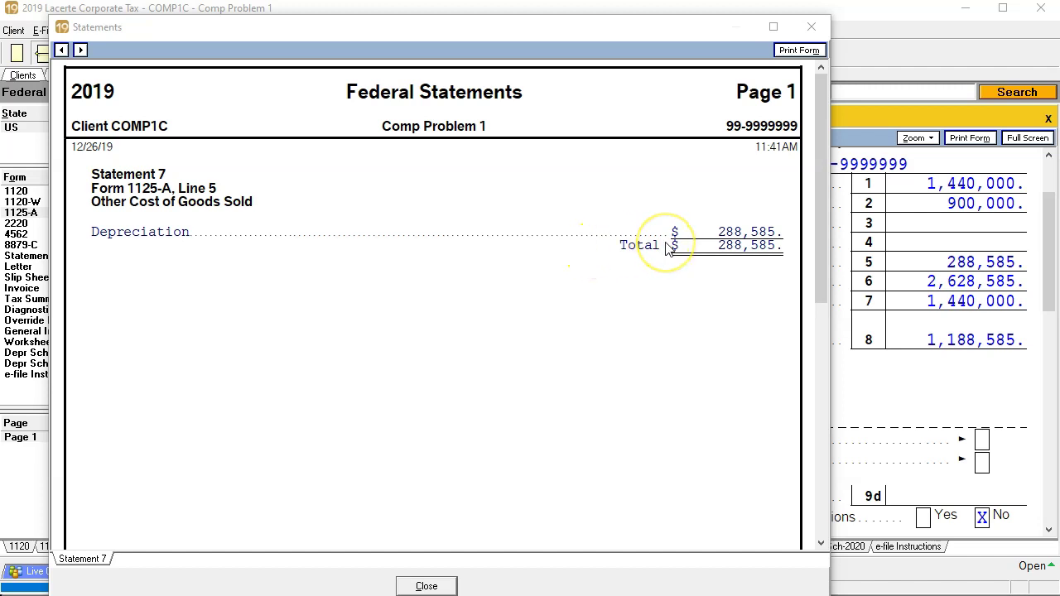
pyautogui.click(811, 27)
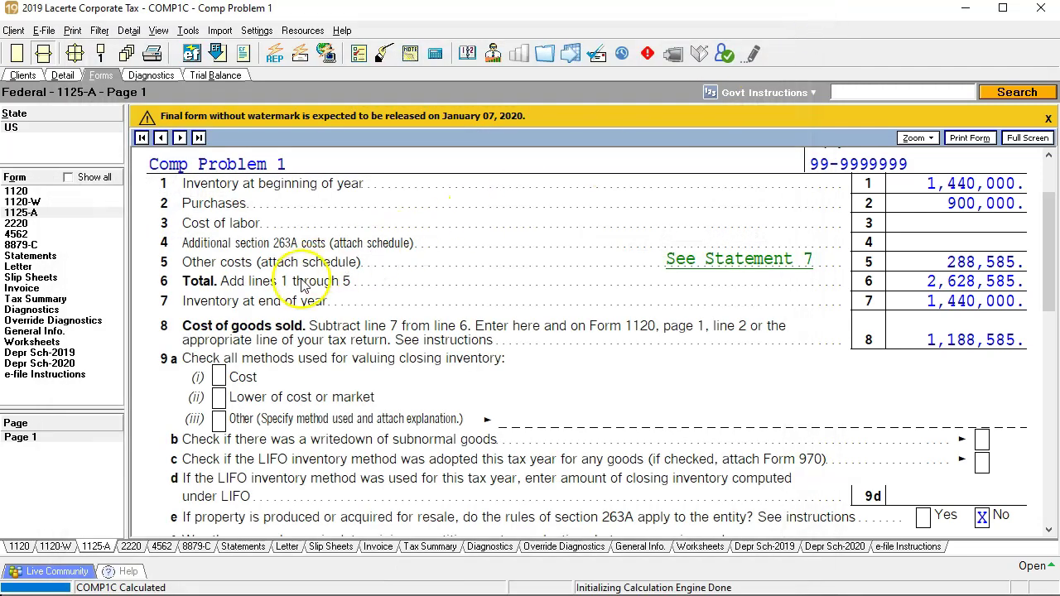
# Review Form 1120's income and deductions on page 1 and its balance sheet and Schedule M-1 on page 6
pyautogui.click(17, 192)
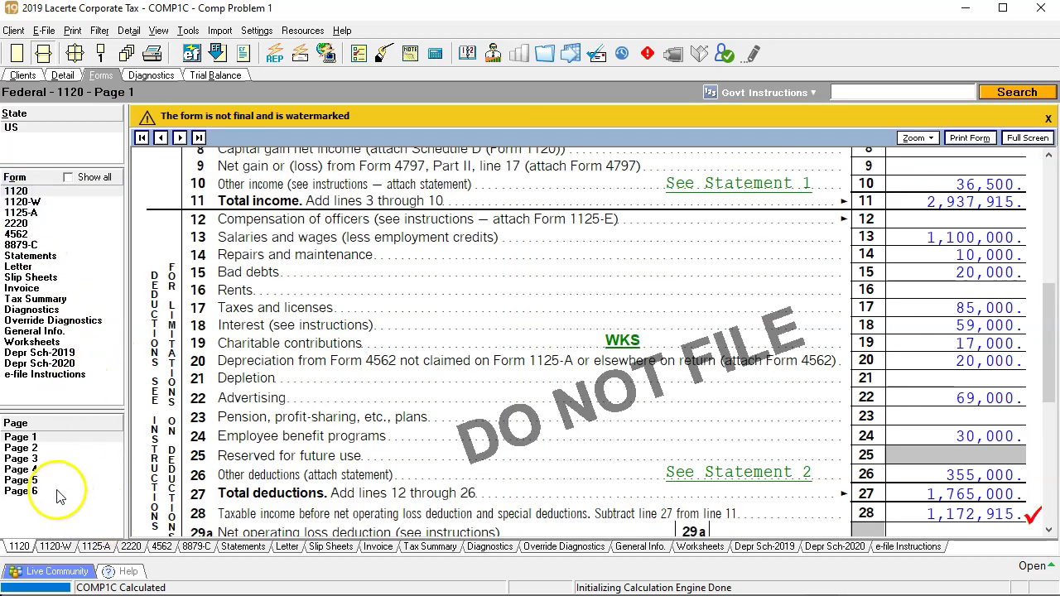
pyautogui.click(58, 493)
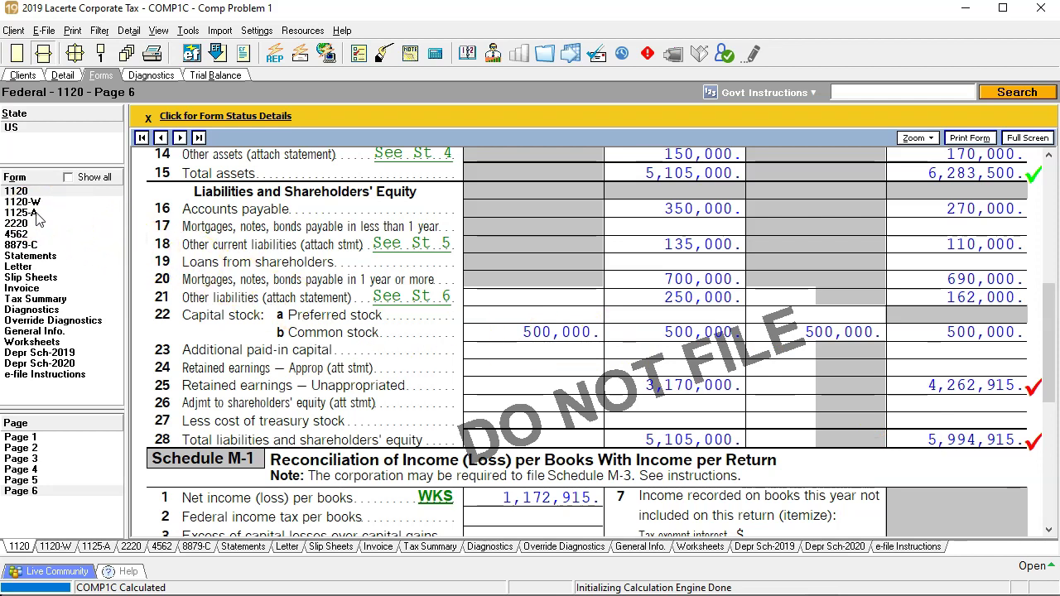
# Open the 2019 book depreciation schedule and examine the current depreciation for Equipmnet 2
pyautogui.click(41, 353)
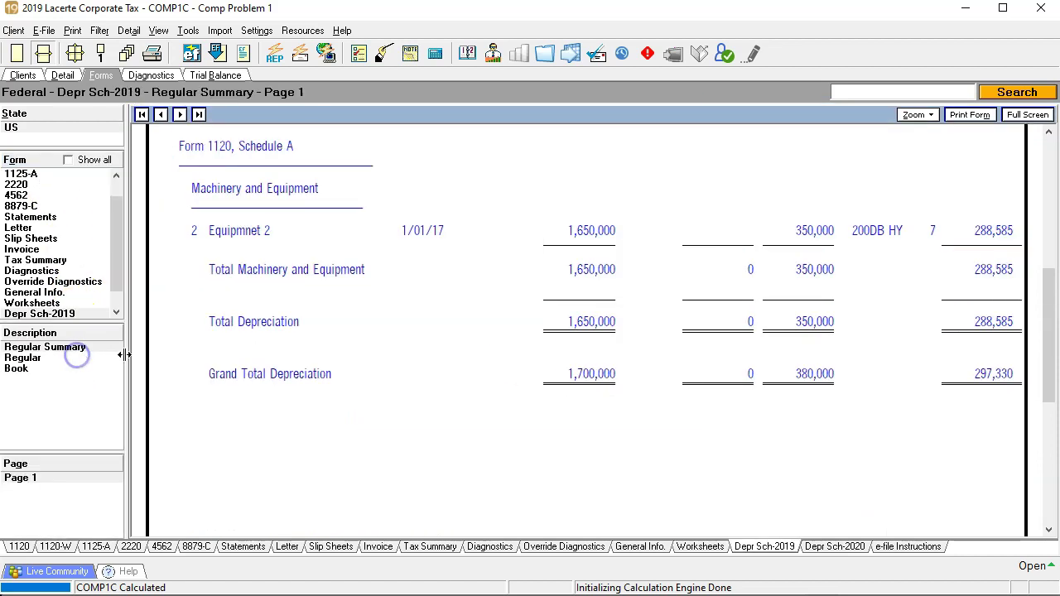
pyautogui.click(25, 368)
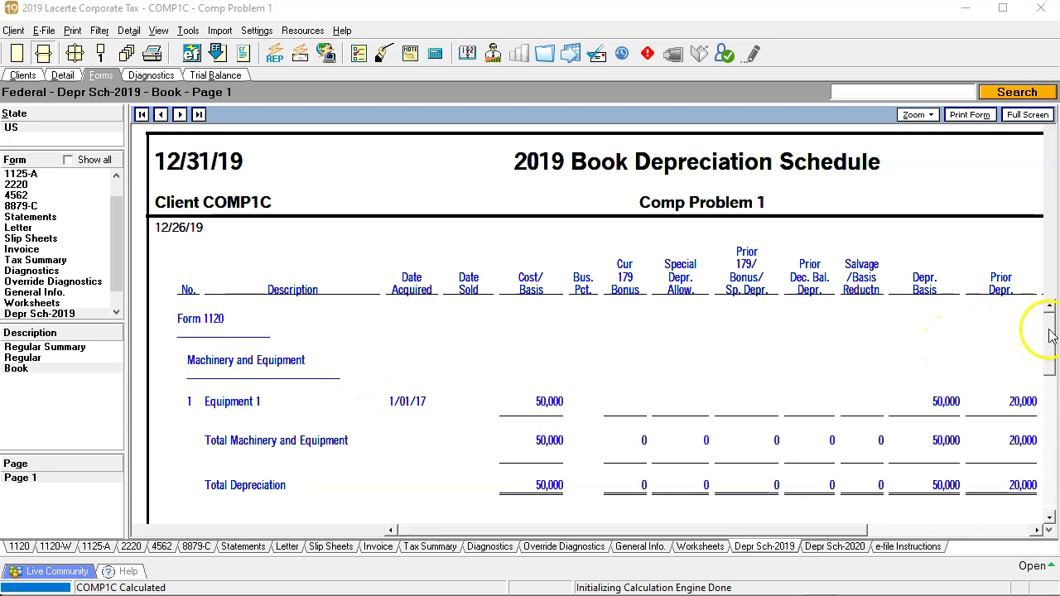
pyautogui.moveTo(1051, 335); pyautogui.dragTo(1046, 382)
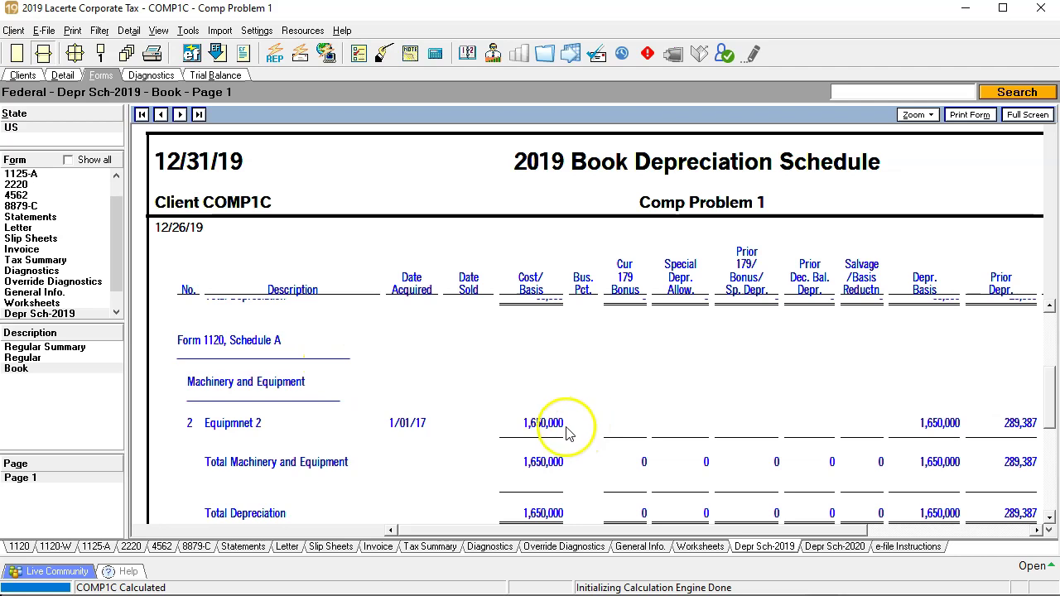
pyautogui.moveTo(777, 531); pyautogui.dragTo(993, 529)
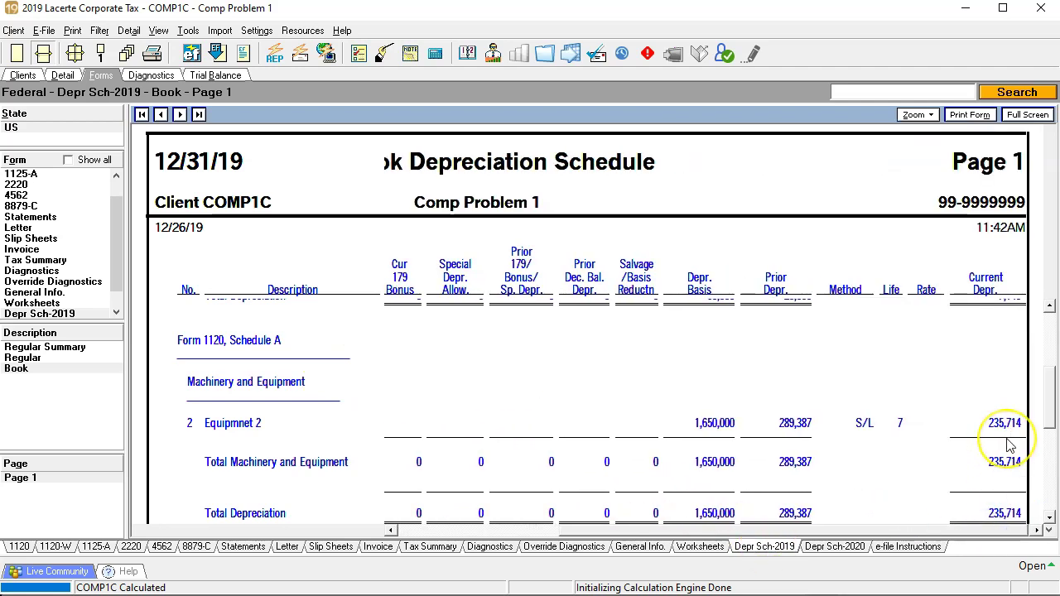
# Switch to Calculator, note Equipmnet 2's current book depreciation of 235,714, and put the calculator out of the way
pyautogui.press('XF86Calculator')
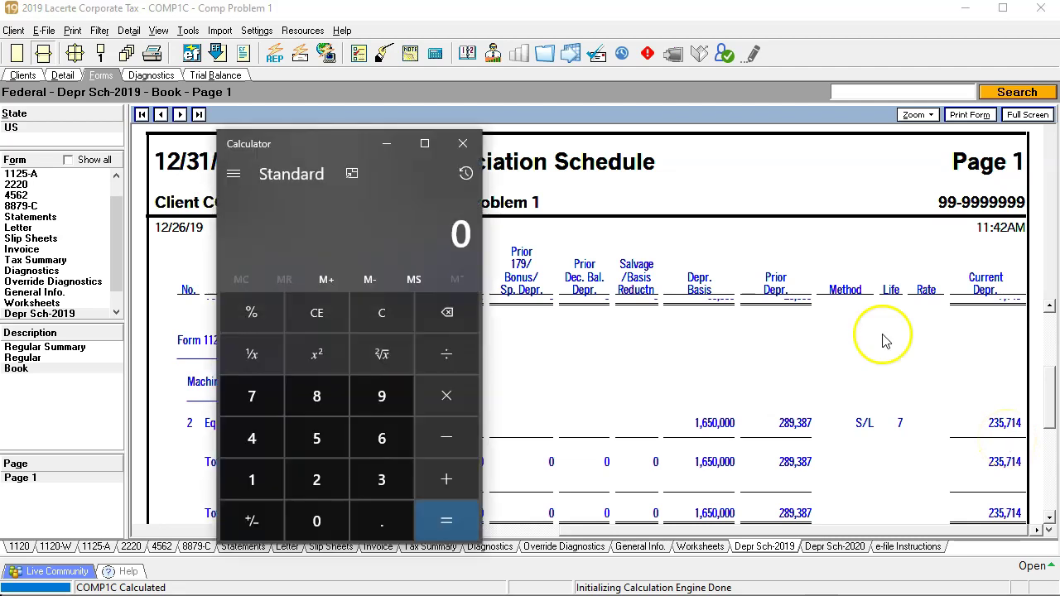
pyautogui.write('2')
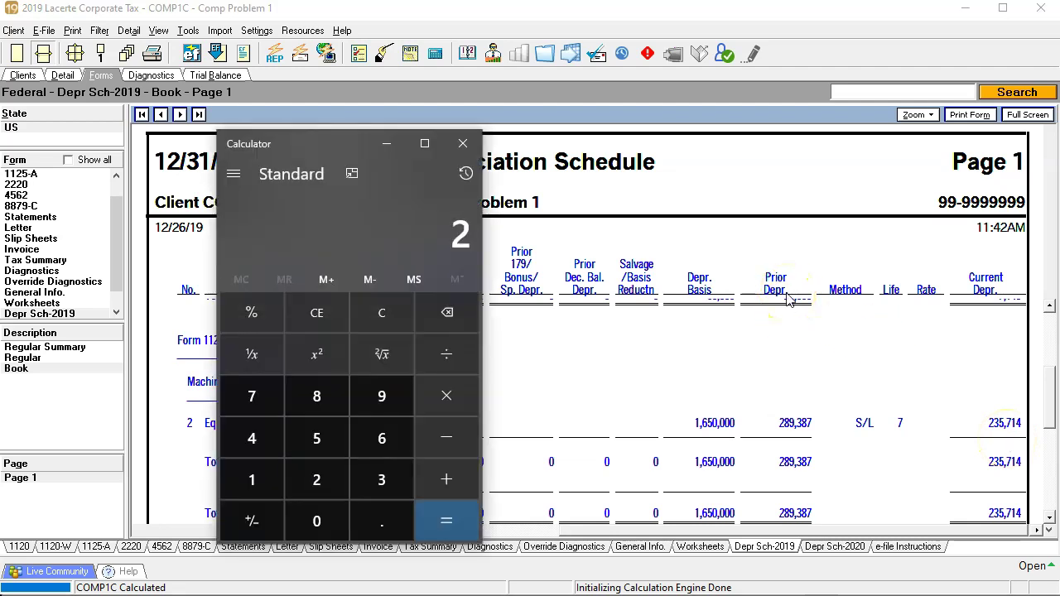
pyautogui.write('35,714')
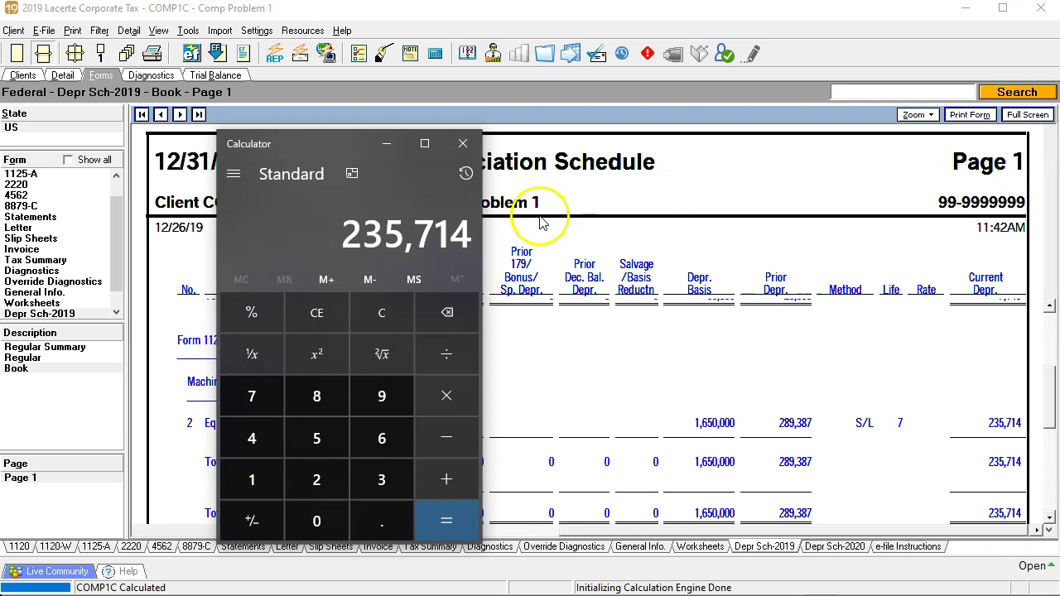
pyautogui.moveTo(319, 141); pyautogui.dragTo(769, 169)
pyautogui.click(839, 171)
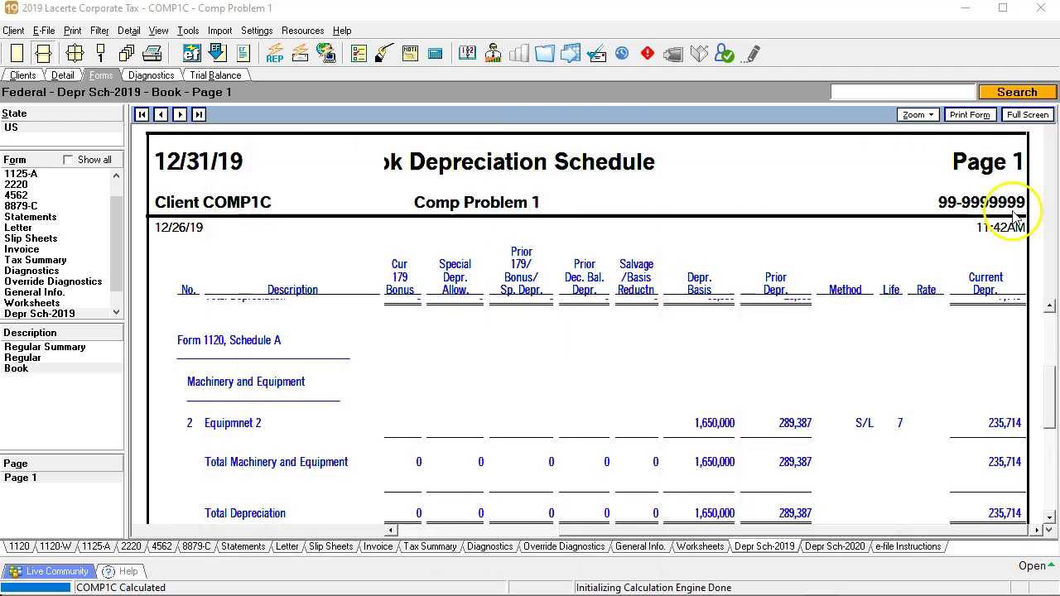
# From the other costs line of Form 1125-A, override the cost of goods sold depreciation with 235,714 and check the form
pyautogui.click(43, 175)
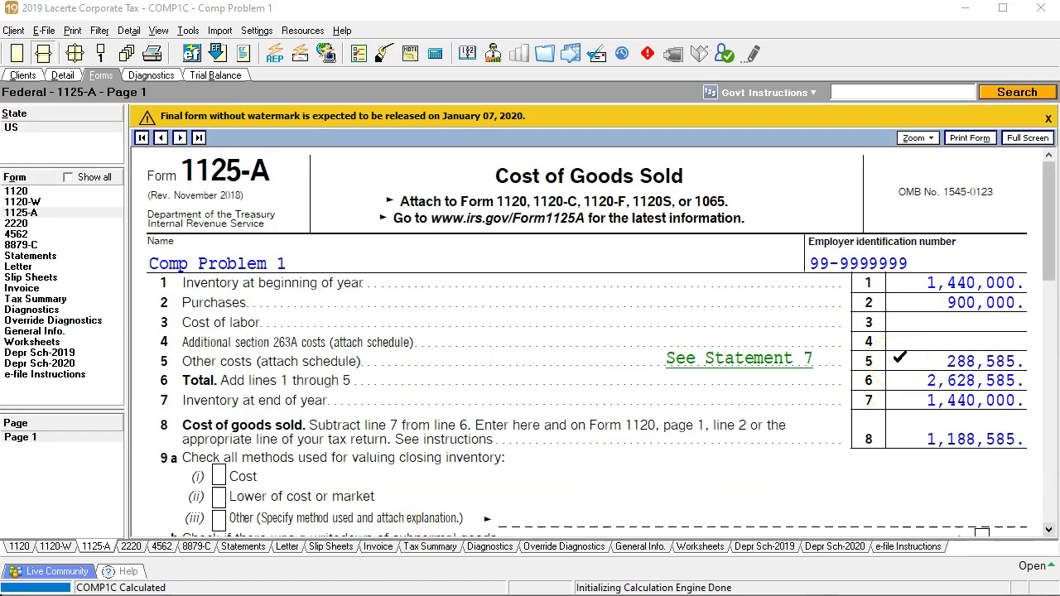
pyautogui.rightClick(892, 359)
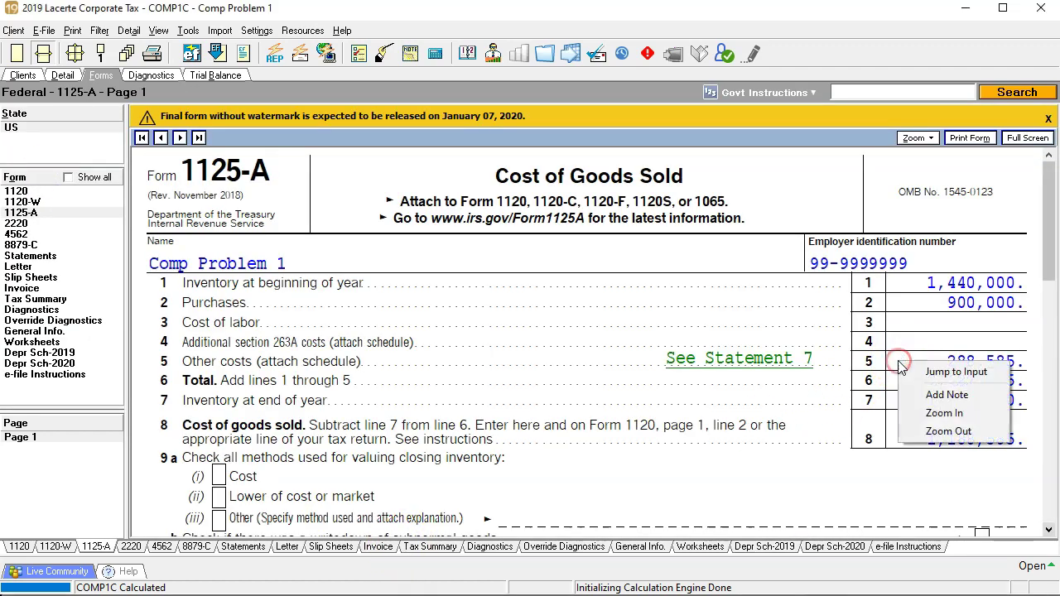
pyautogui.click(944, 371)
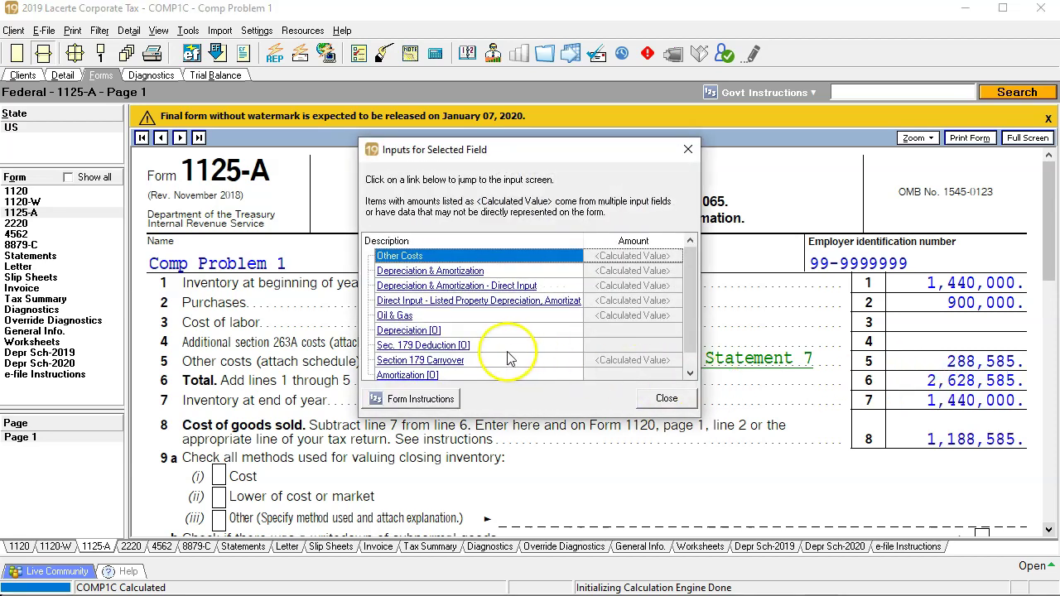
pyautogui.click(417, 330)
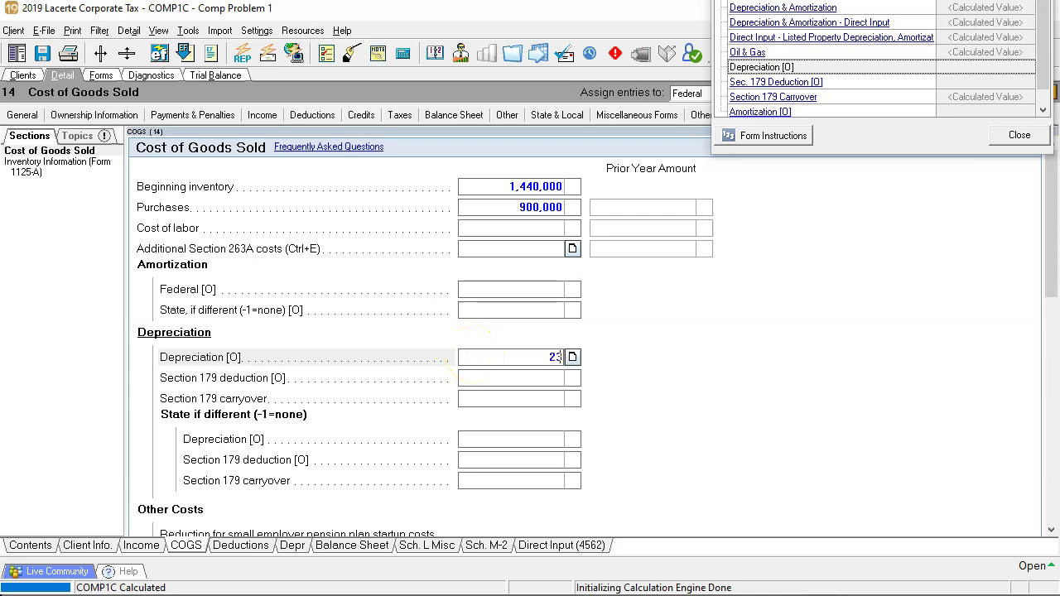
pyautogui.write('235714')
pyautogui.press('Return')
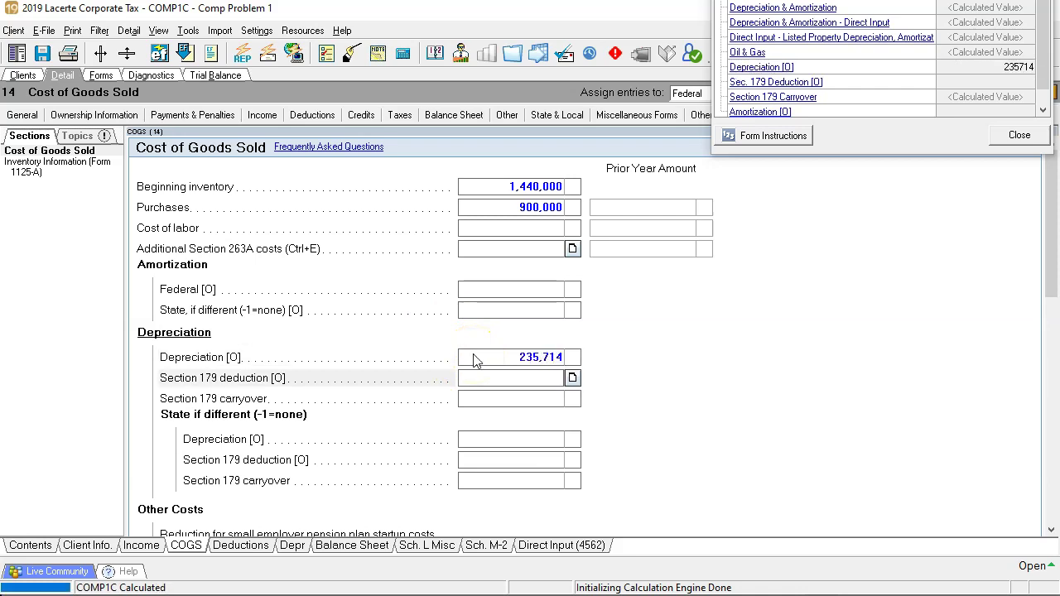
pyautogui.click(100, 75)
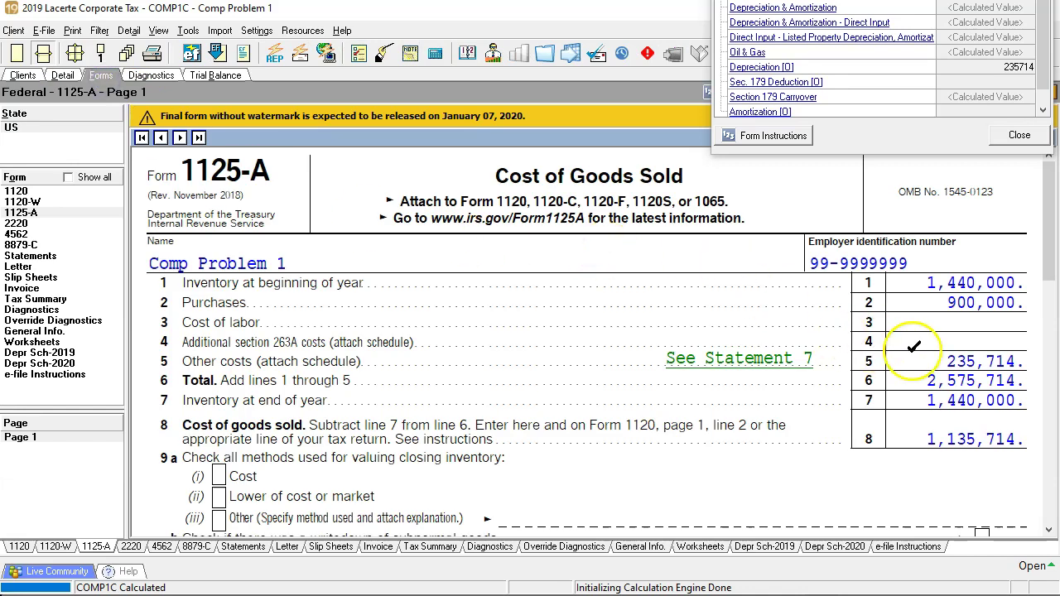
pyautogui.click(1020, 135)
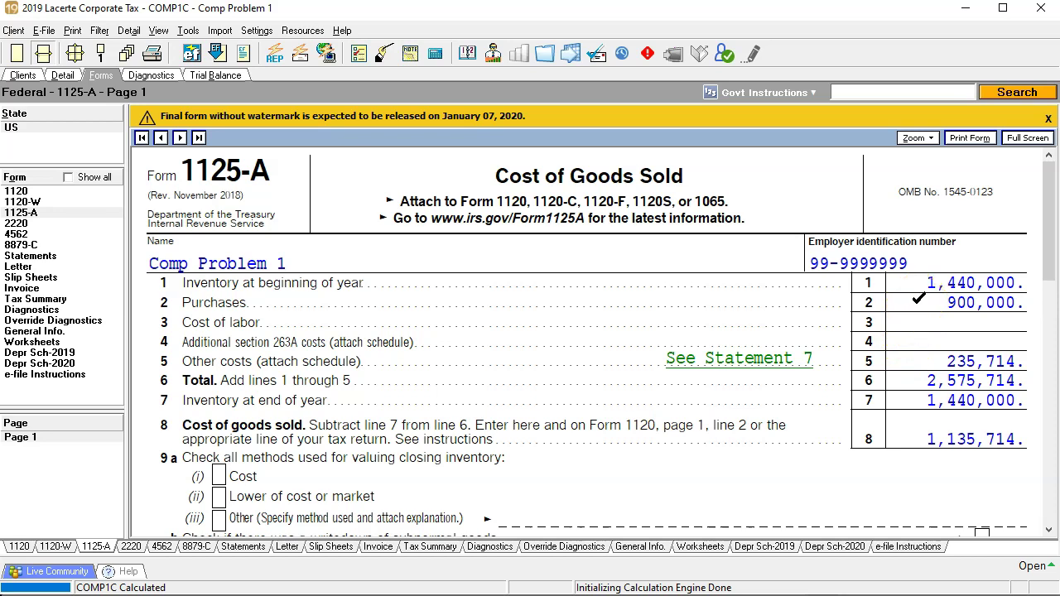
# In the supporting detail of the Form 1125-A purchases input, add a line described Depreciation with an amount of -235,714
pyautogui.rightClick(919, 300)
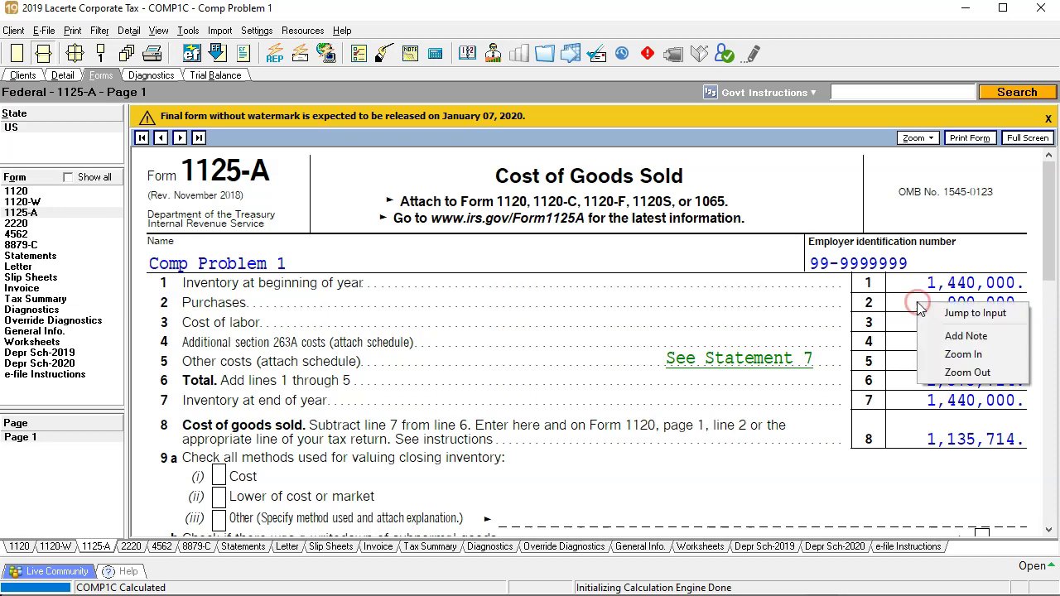
pyautogui.click(928, 310)
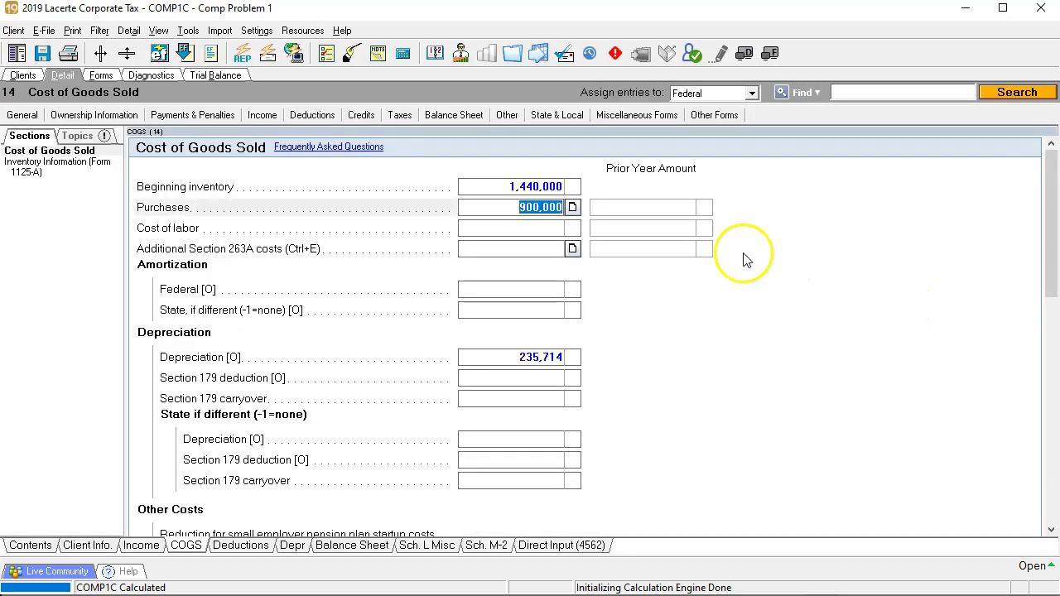
pyautogui.click(572, 208)
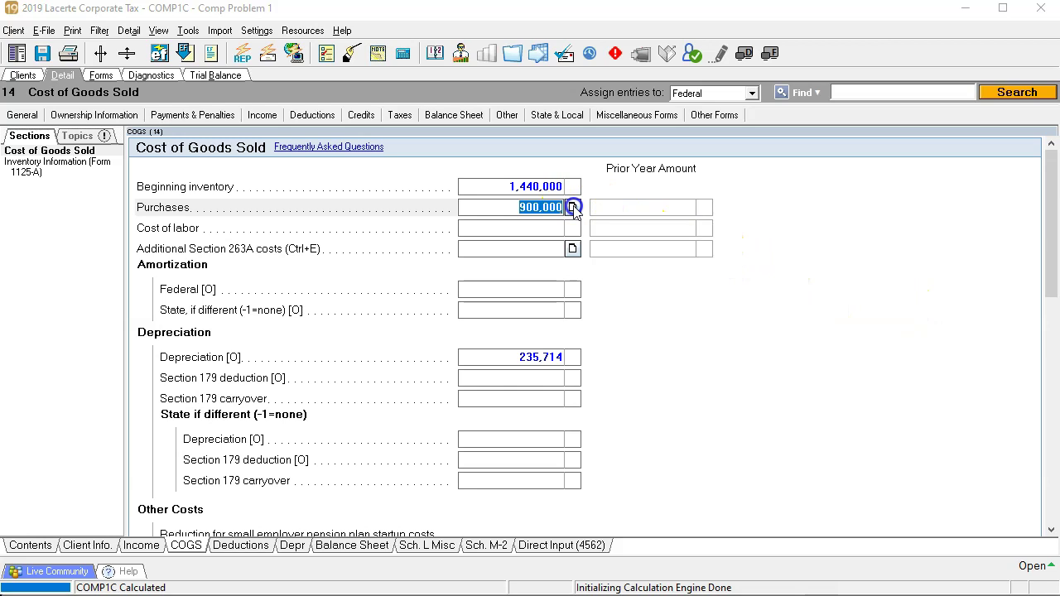
pyautogui.click(756, 320)
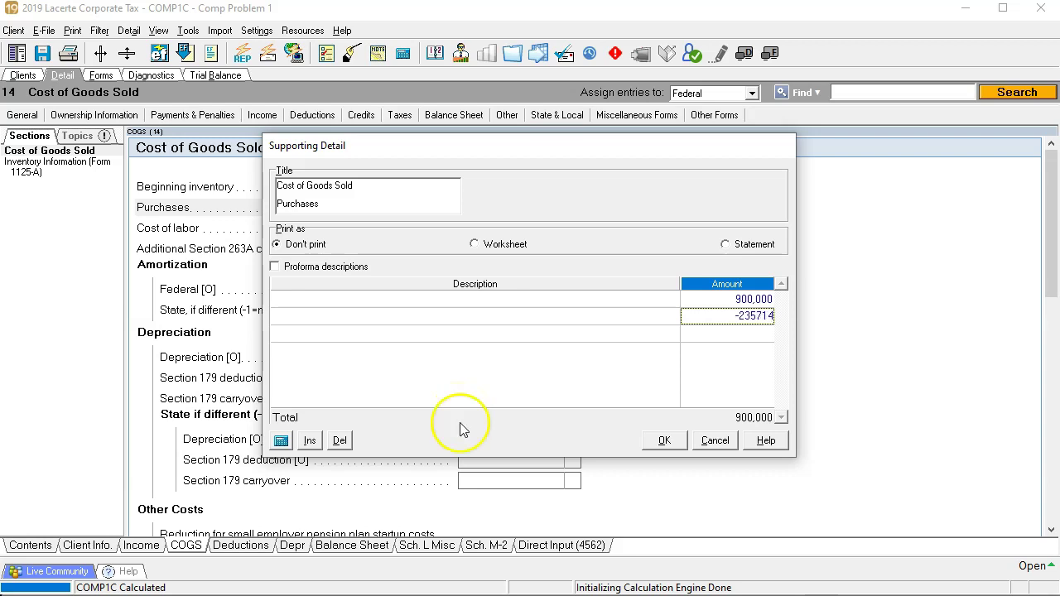
pyautogui.click(311, 315)
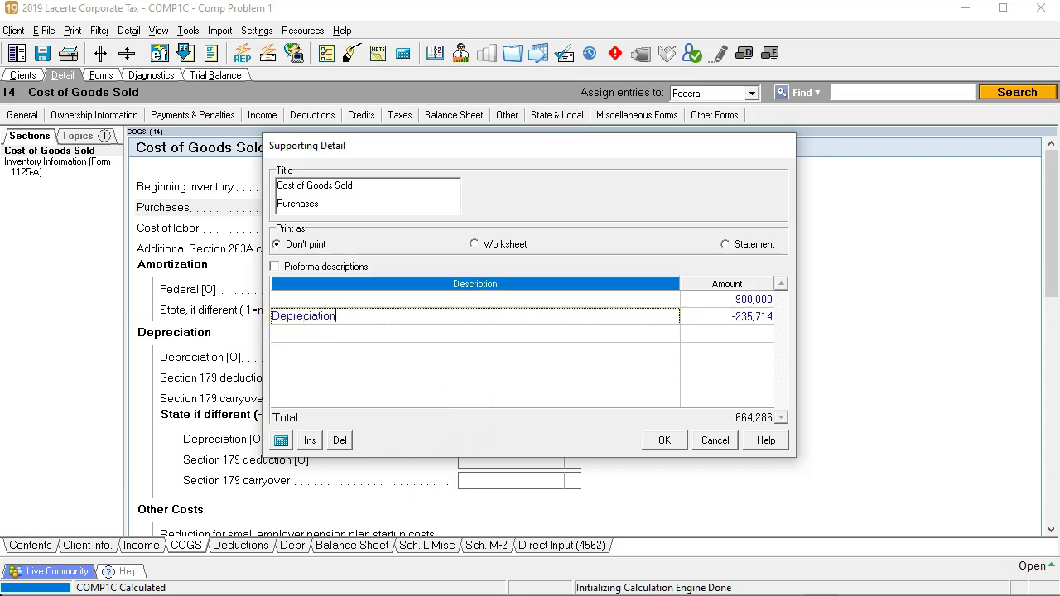
pyautogui.write('Depreciation')
pyautogui.press('Tab')
pyautogui.click(665, 440)
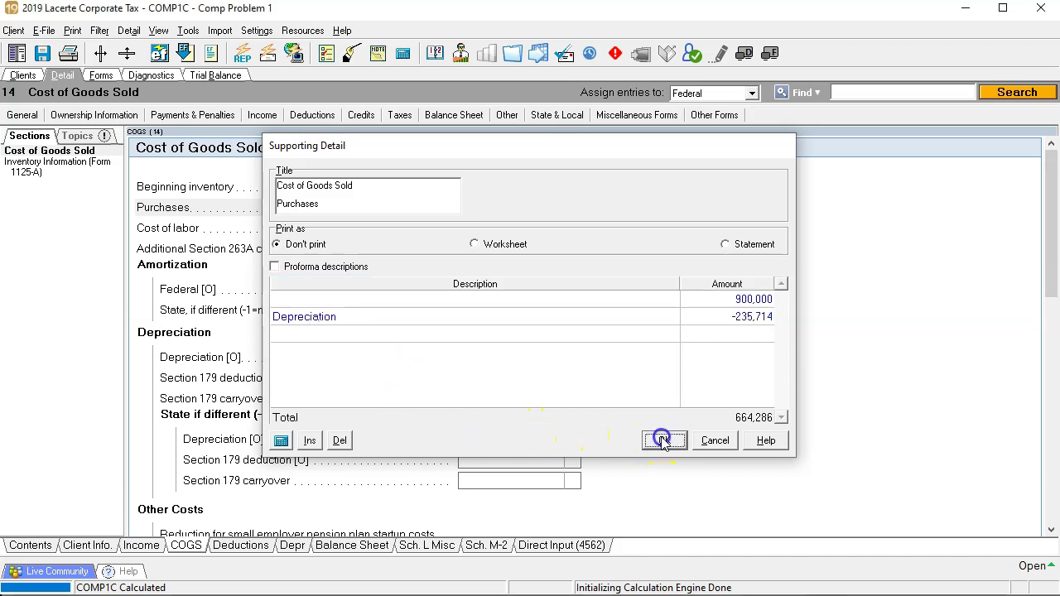
# Switch to Excel to check the cost of goods sold balance in the trial balance worksheet, and return to Lacerte
pyautogui.hotkey('alt', 'Tab')
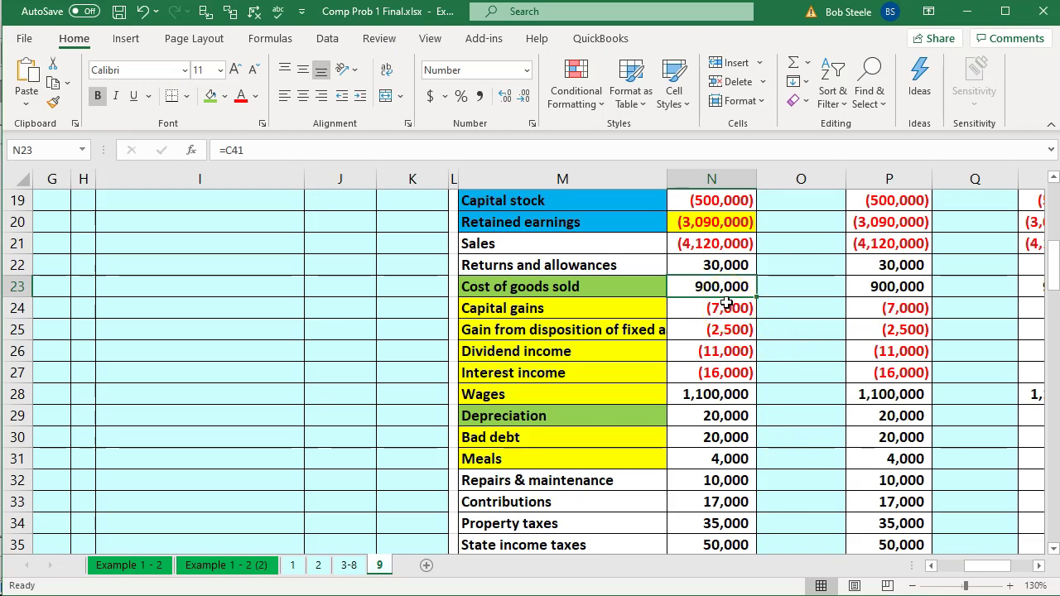
pyautogui.click(966, 11)
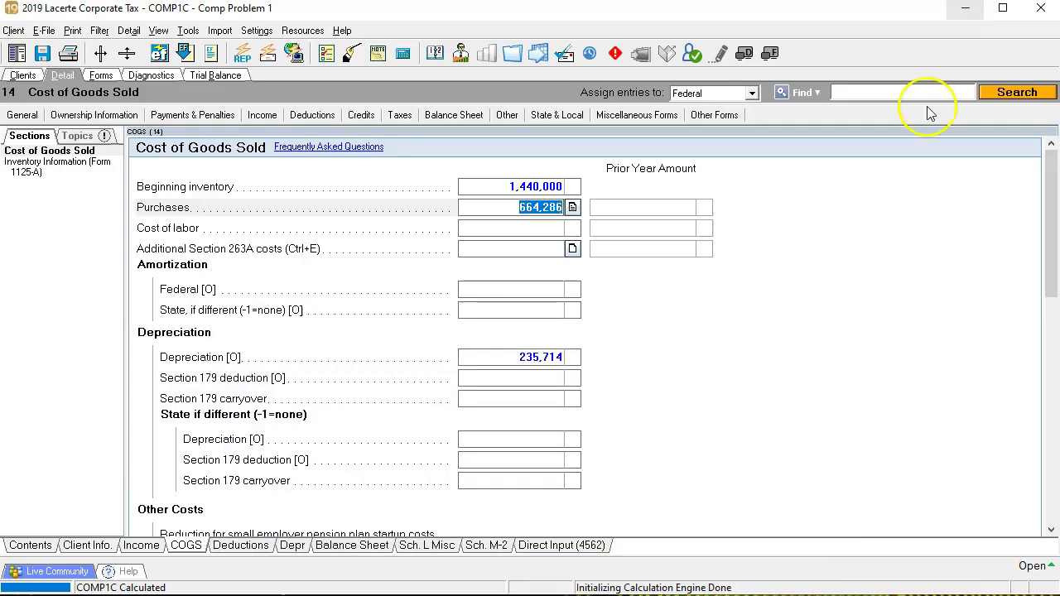
pyautogui.click(785, 394)
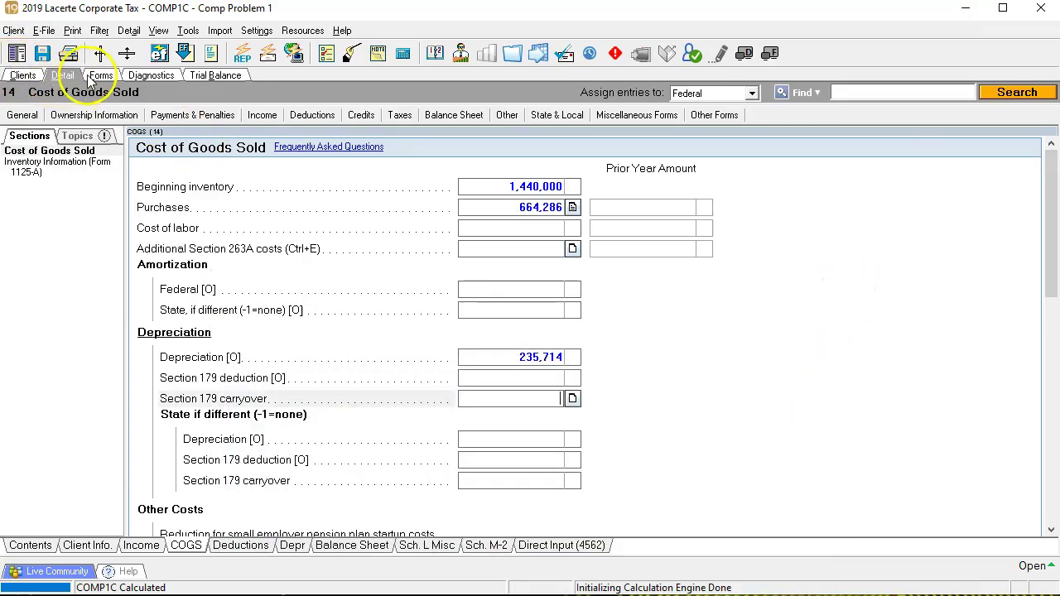
# Review cost of goods sold on Forms 1125-A and 1120, and the balance sheet and Schedule M-1 on page 6
pyautogui.click(99, 75)
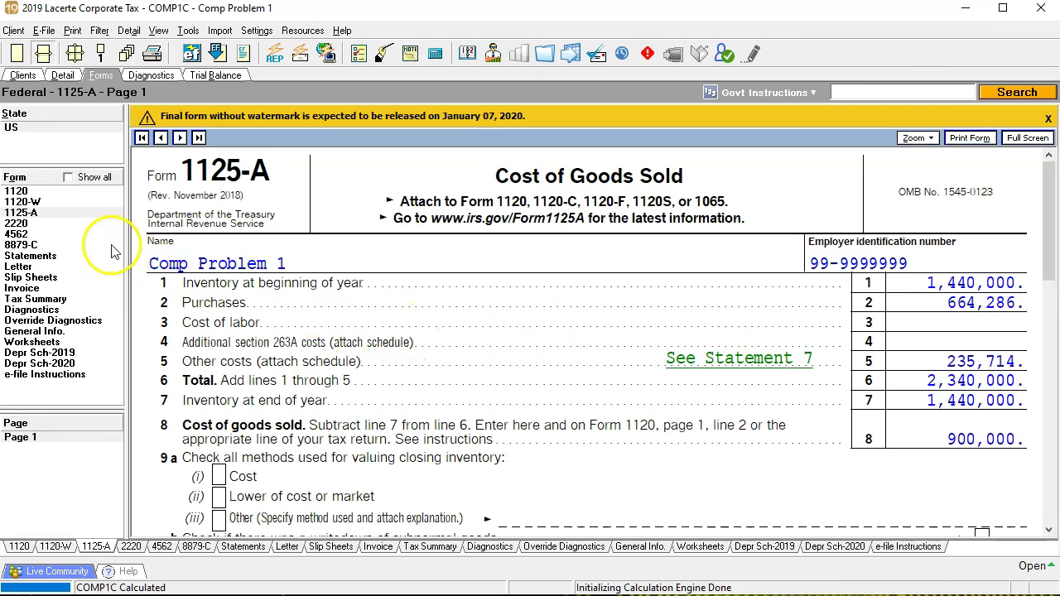
pyautogui.click(17, 191)
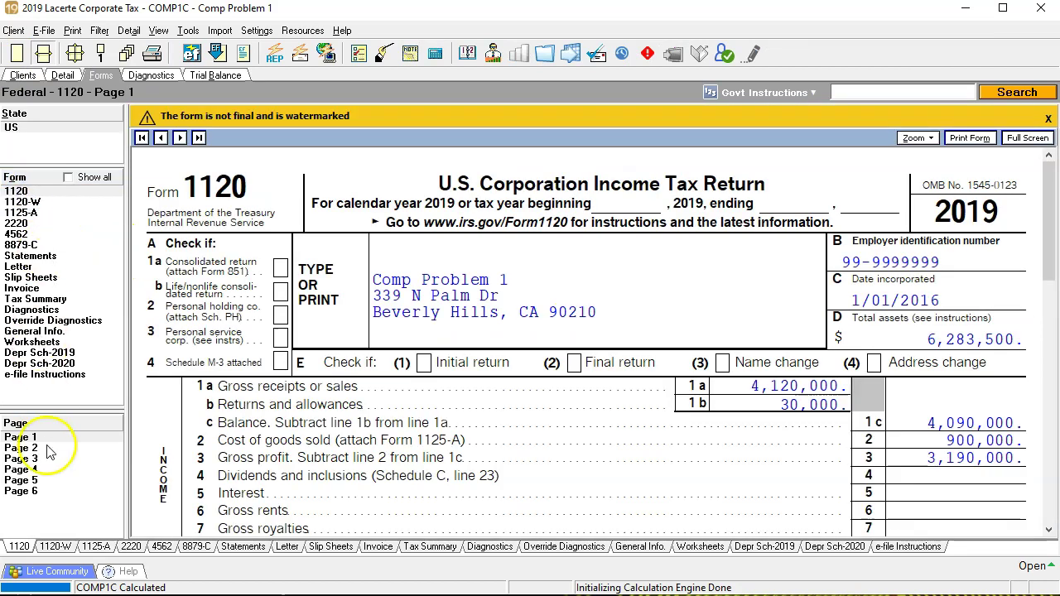
pyautogui.click(43, 491)
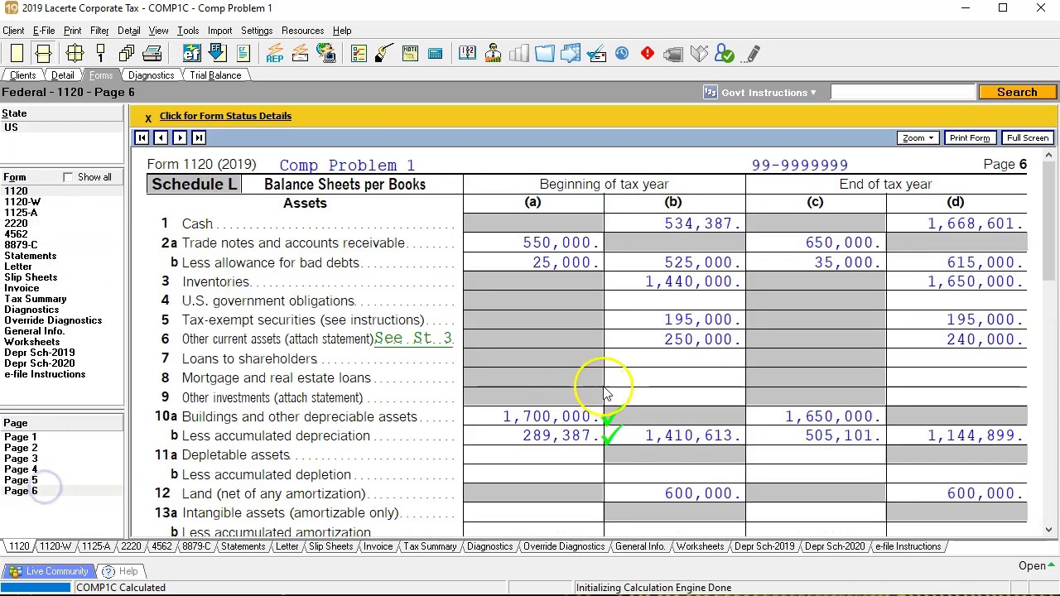
pyautogui.scroll(-10, 613, 373)
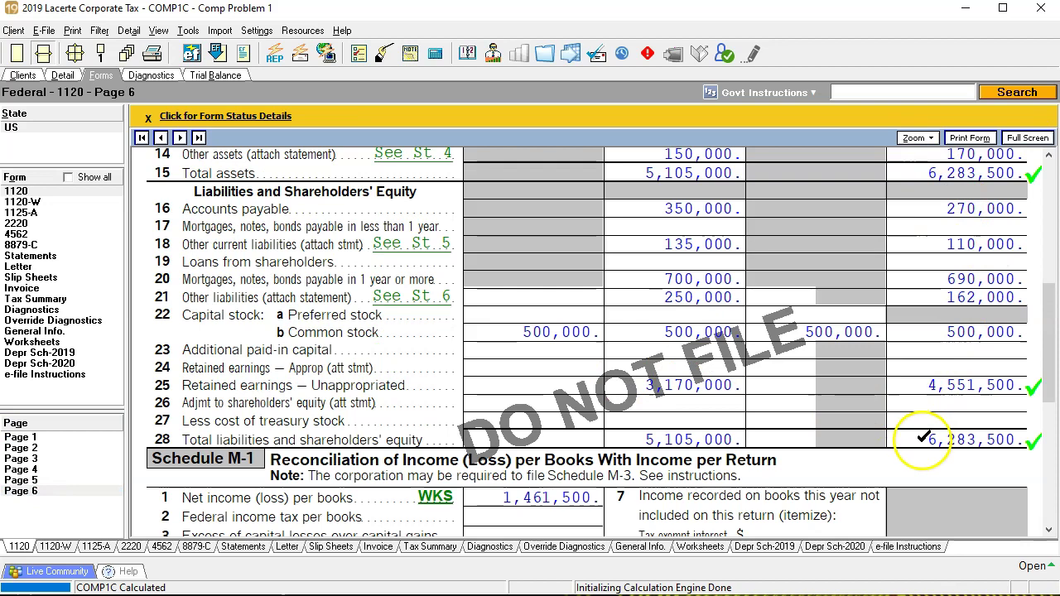
pyautogui.scroll(-5, 924, 439)
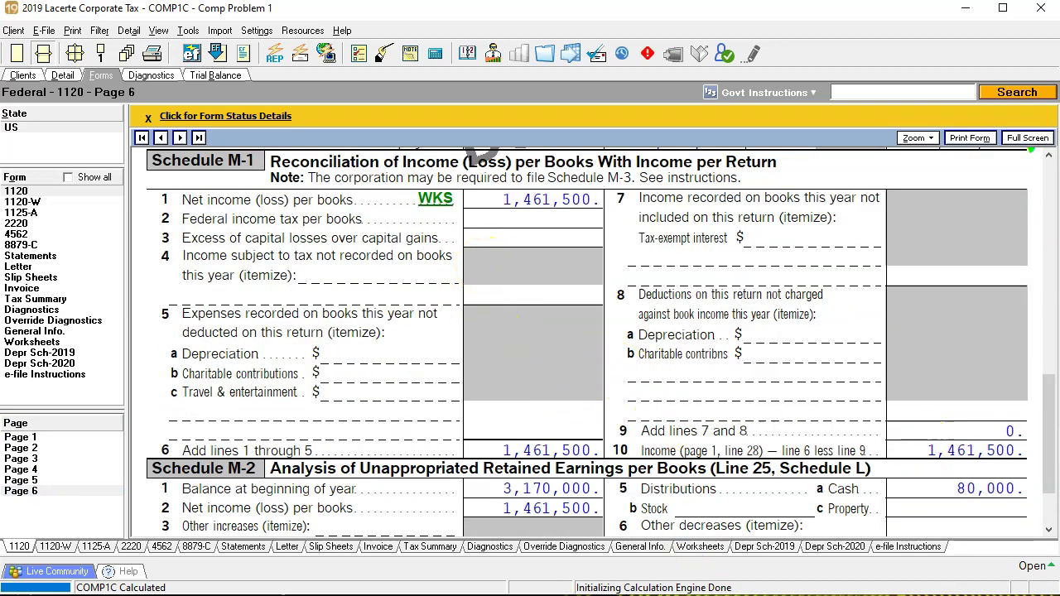
# Switch to Excel and examine the worksheet's book income, retained earnings calculation, and depreciation and cost of goods sold balances
pyautogui.hotkey('alt', 'Tab')
pyautogui.click(664, 431)
pyautogui.scroll(-5, 663, 432)
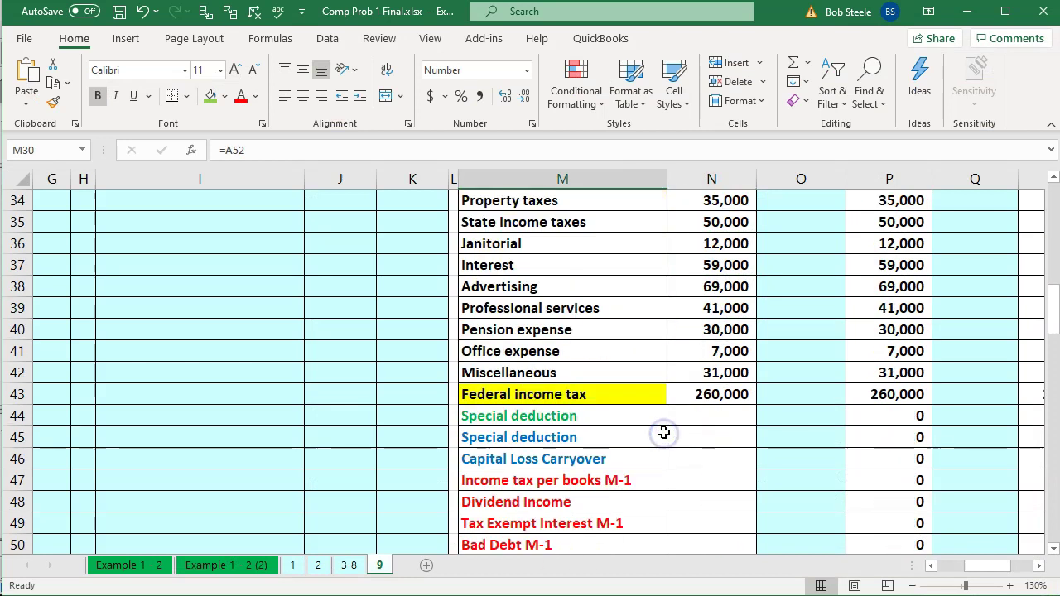
pyautogui.scroll(-5, 663, 432)
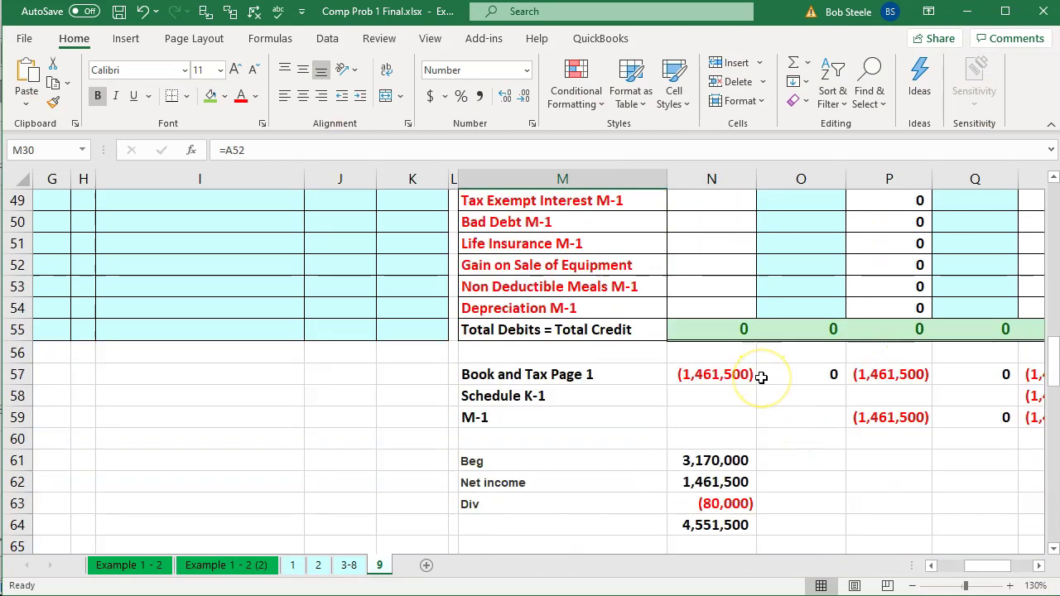
pyautogui.scroll(7, 761, 378)
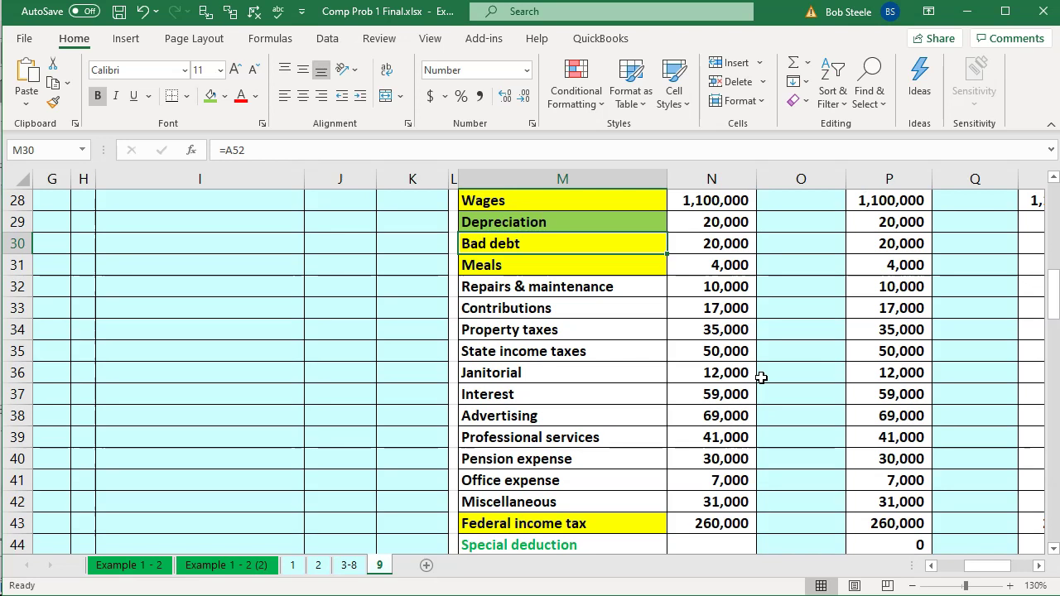
pyautogui.scroll(4, 762, 378)
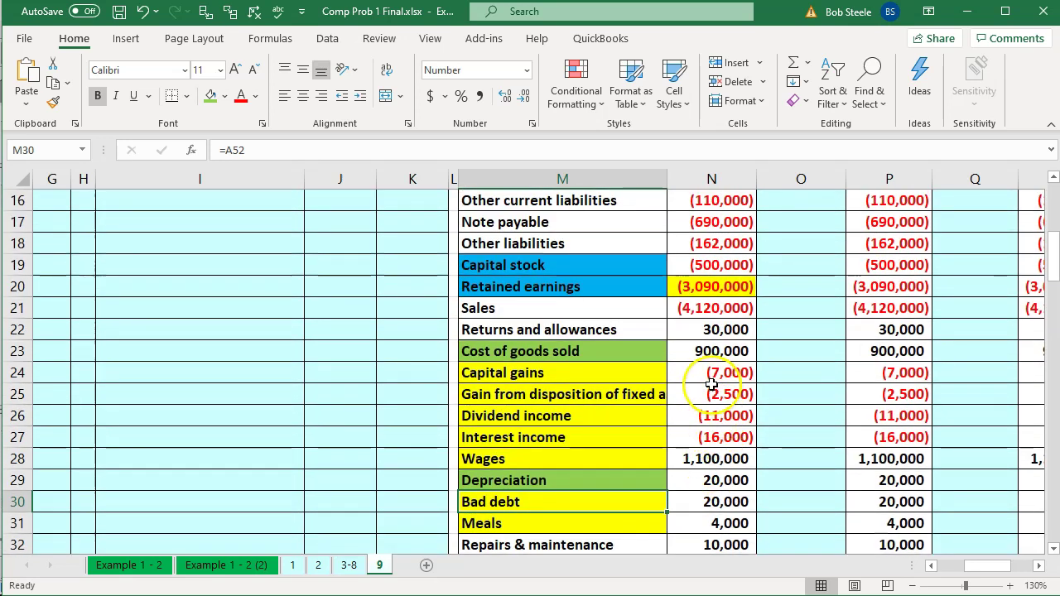
pyautogui.click(726, 481)
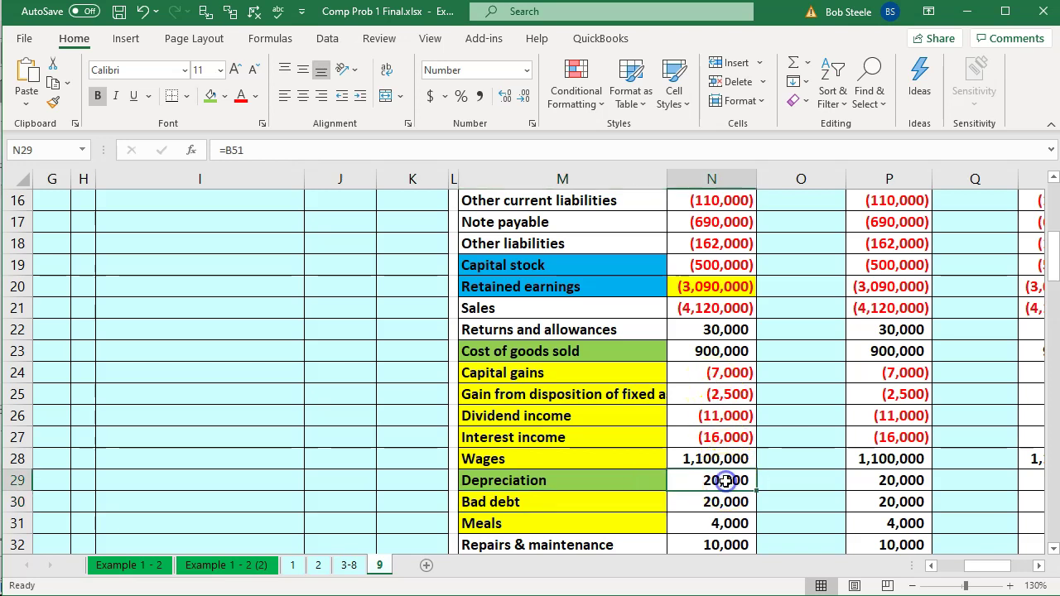
pyautogui.click(723, 348)
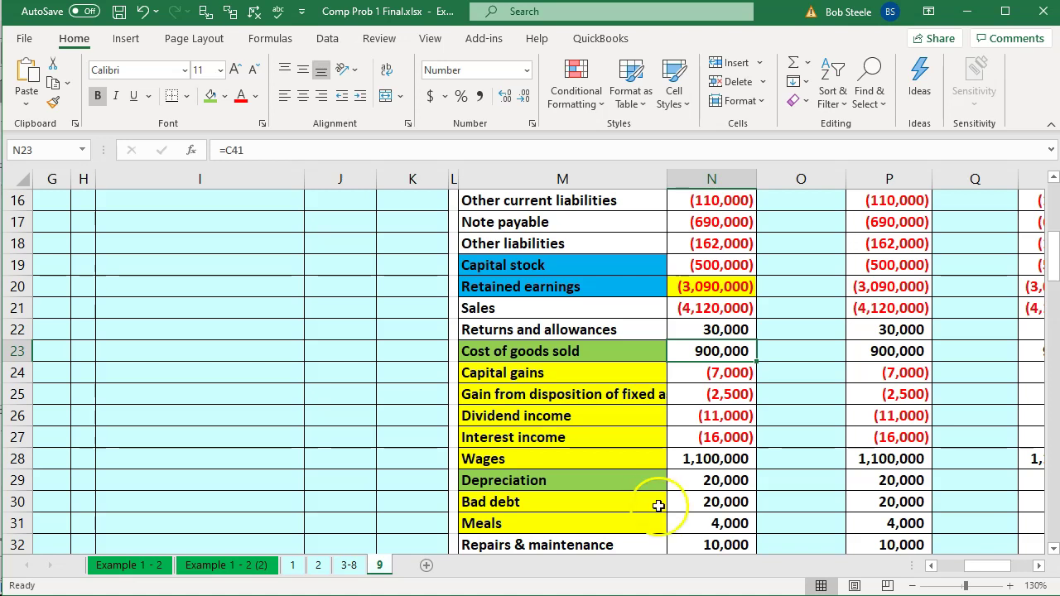
# Switch to Lacerte and open the Depreciation (4562) input for Equipment 1
pyautogui.click(740, 582)
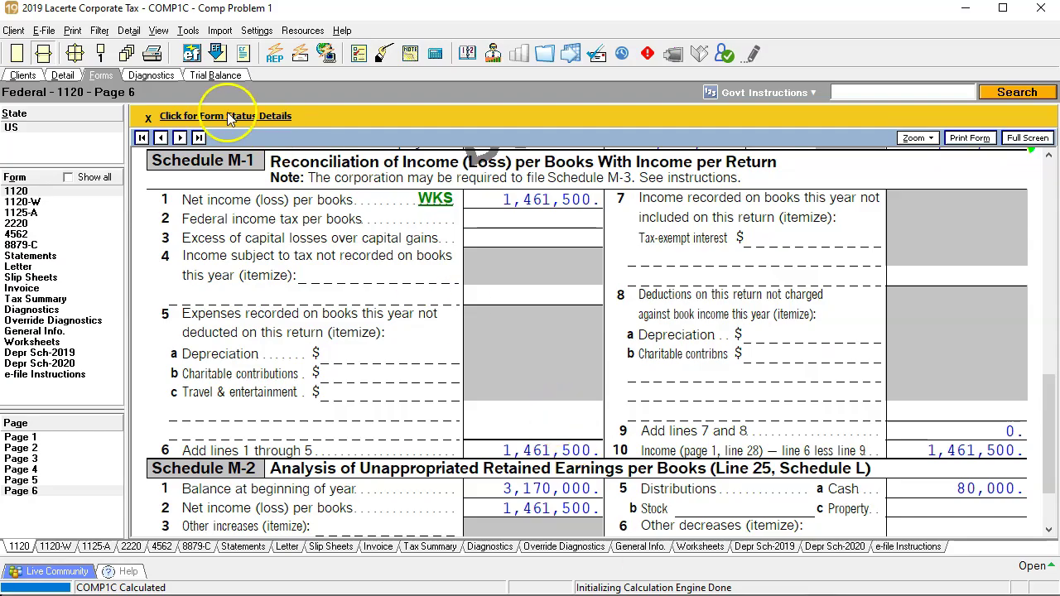
pyautogui.click(64, 76)
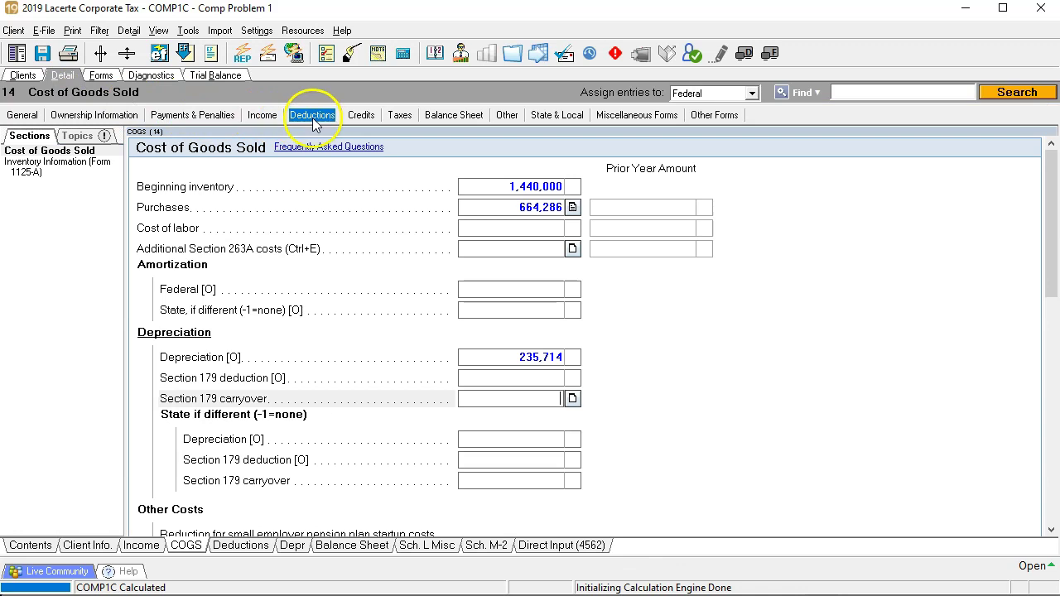
pyautogui.click(312, 114)
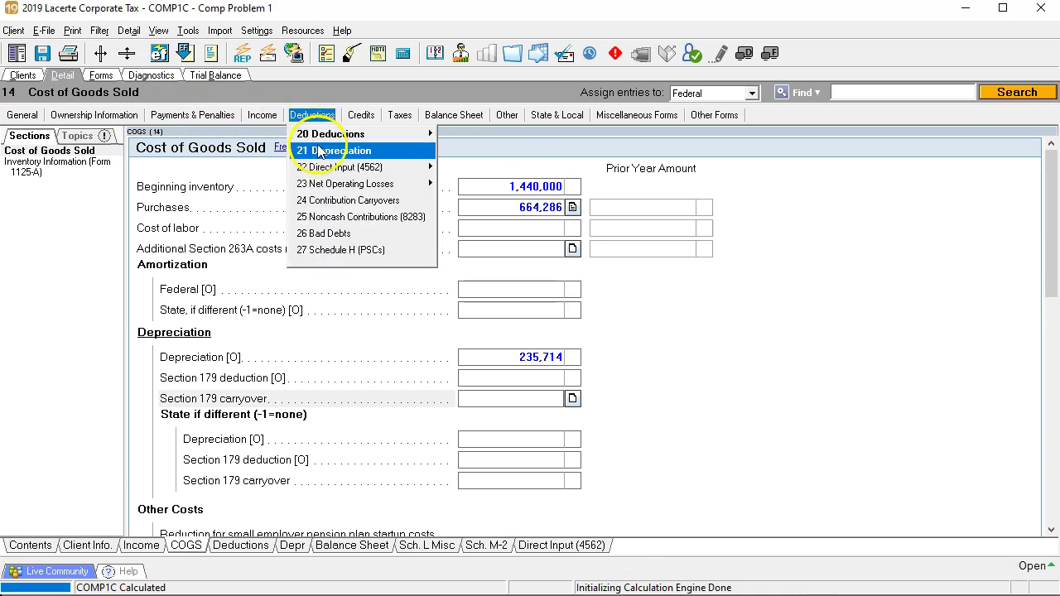
pyautogui.click(323, 151)
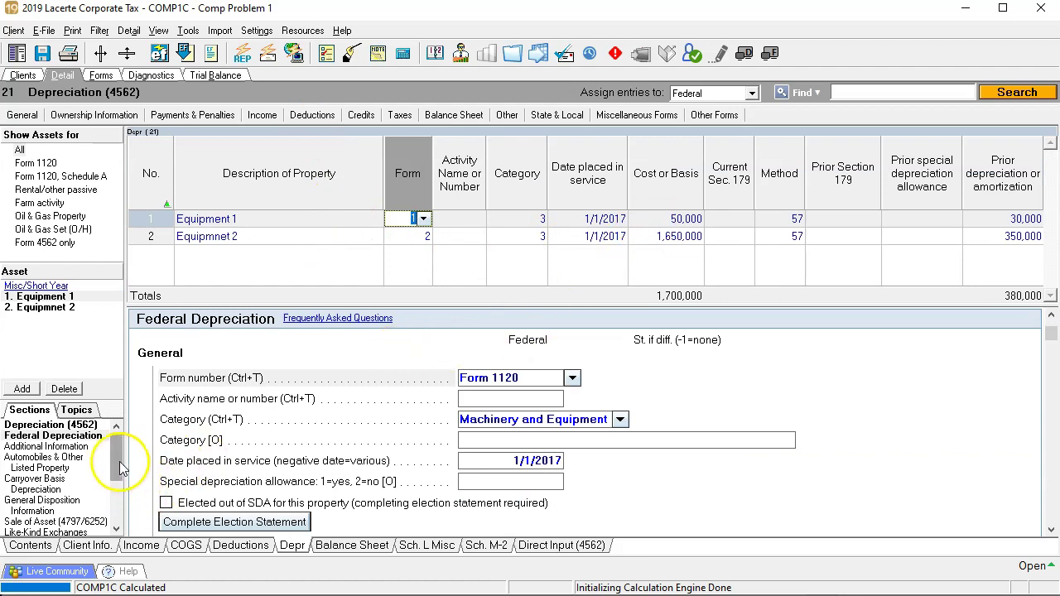
# In the general disposition information for Equipment 1, set the date sold or disposed of to 6/15/2019
pyautogui.moveTo(116, 456); pyautogui.dragTo(116, 468)
pyautogui.click(83, 502)
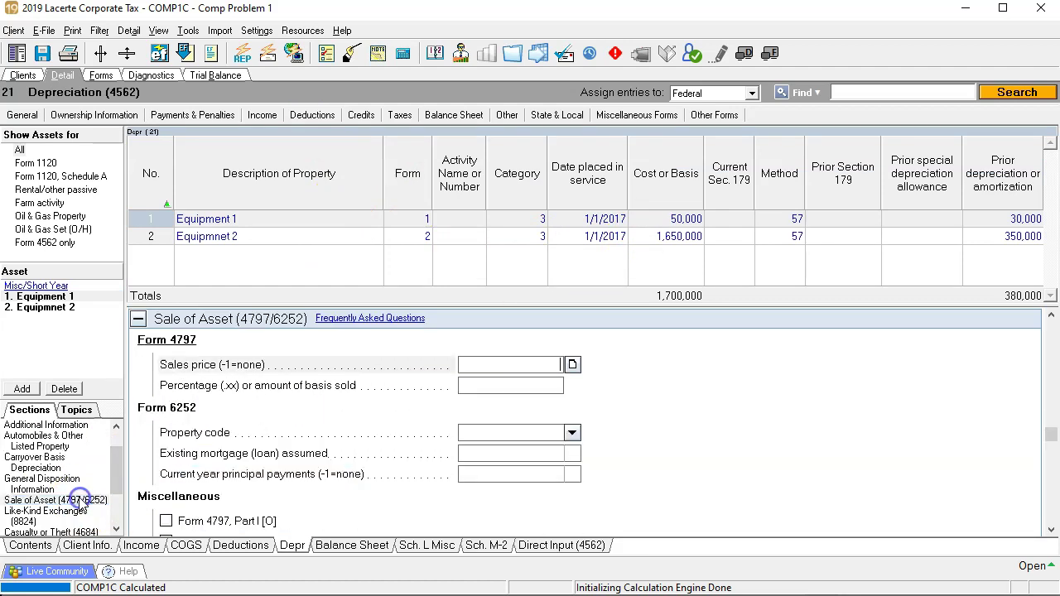
pyautogui.scroll(5, 284, 430)
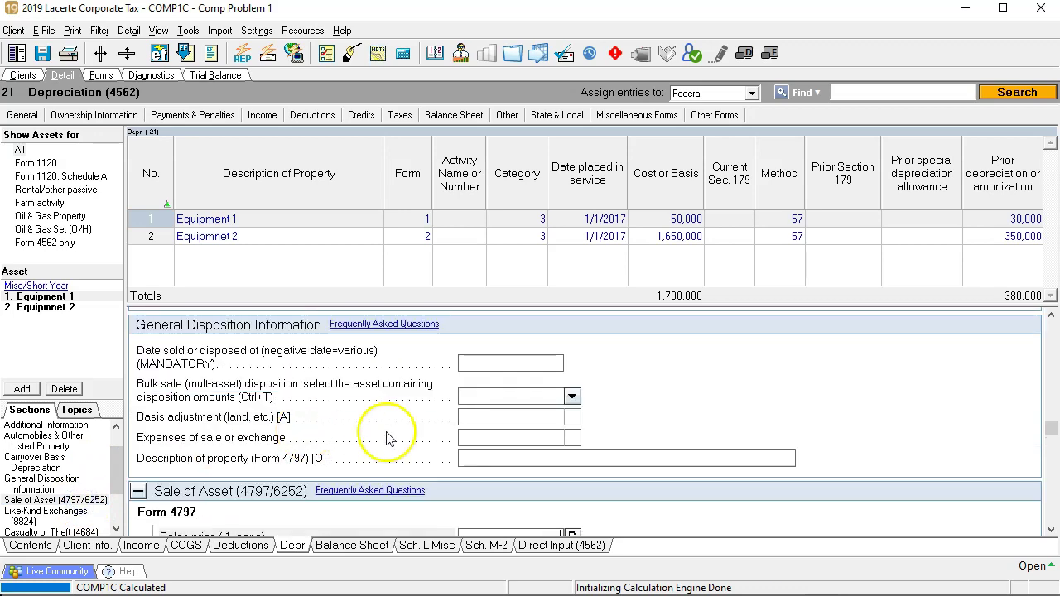
pyautogui.click(490, 363)
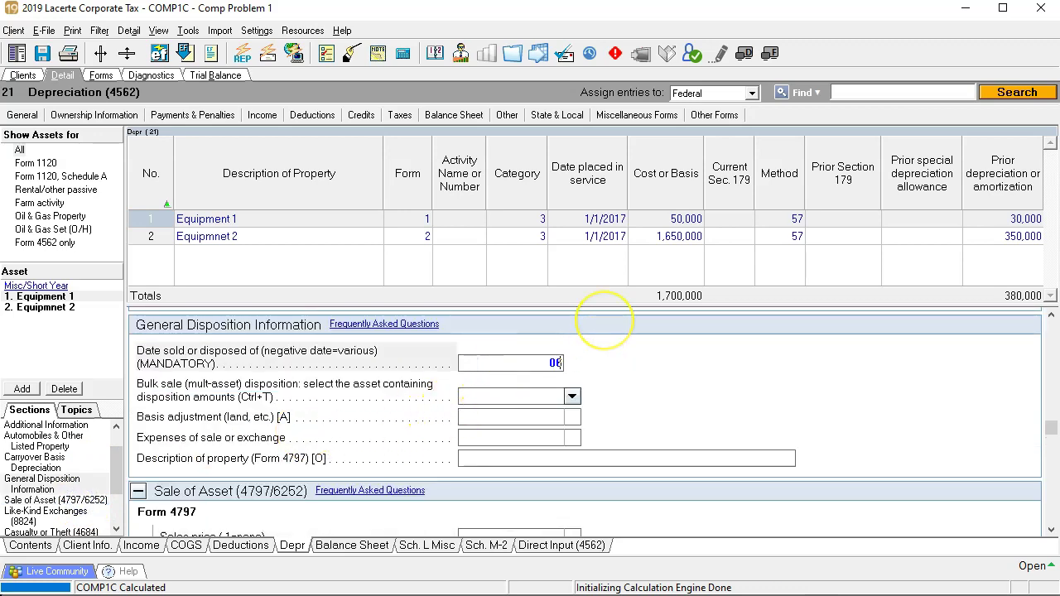
pyautogui.write('06151')
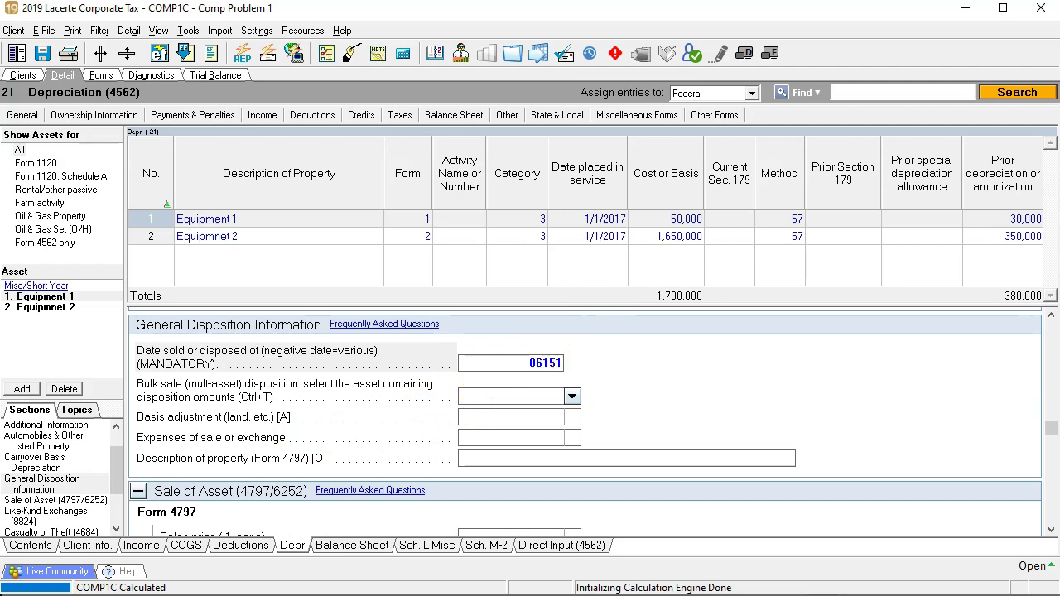
pyautogui.write('9')
pyautogui.press('Tab')
pyautogui.click(570, 396)
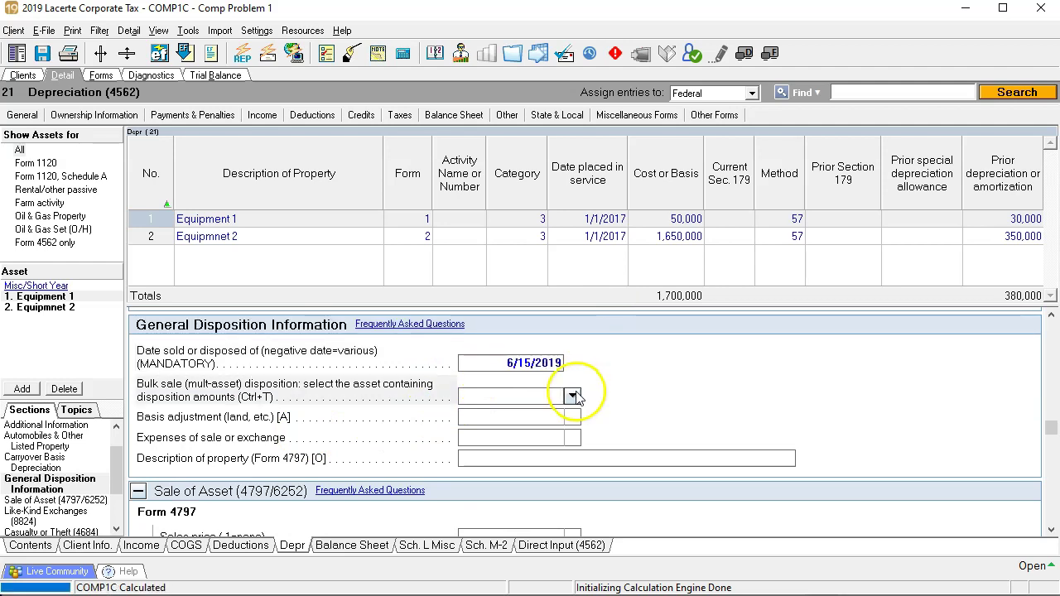
pyautogui.click(692, 383)
# Set the Form 4797 sales price of Equipment 1 to -1 for none
pyautogui.scroll(-1, 692, 381)
pyautogui.scroll(-2, 691, 382)
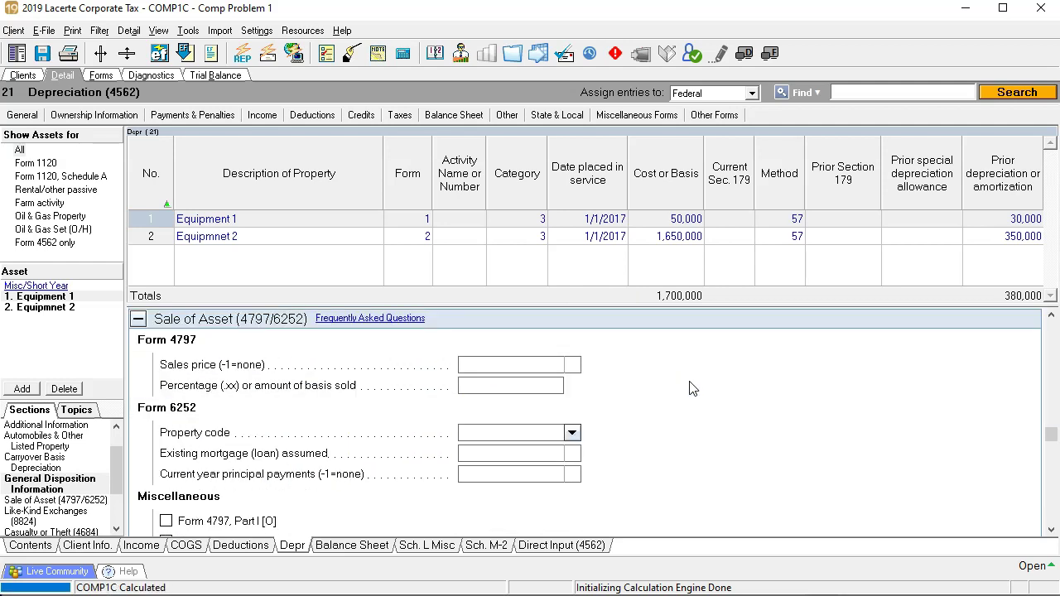
pyautogui.click(535, 367)
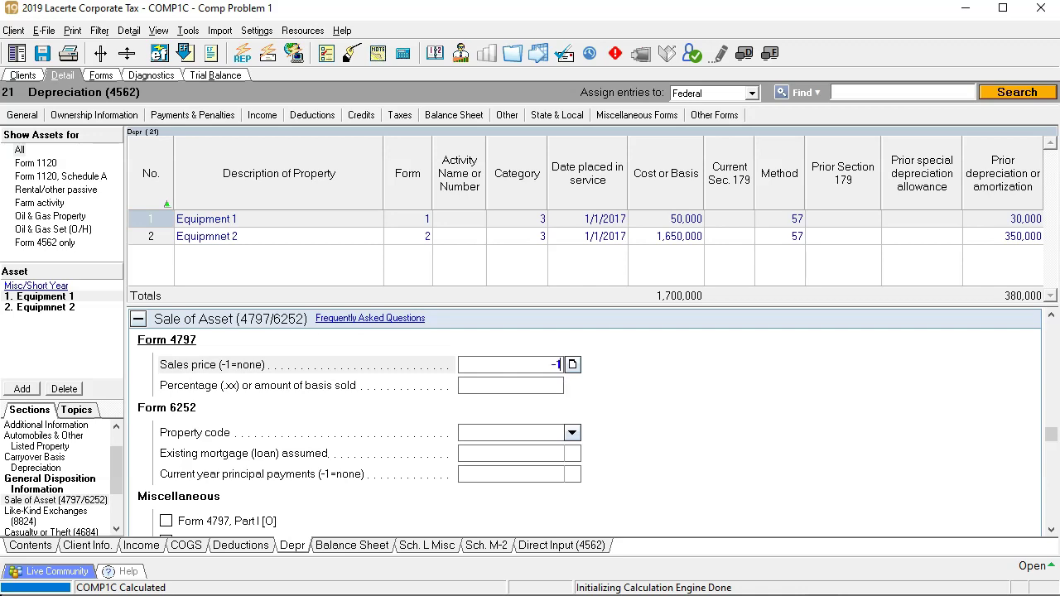
pyautogui.click(560, 386)
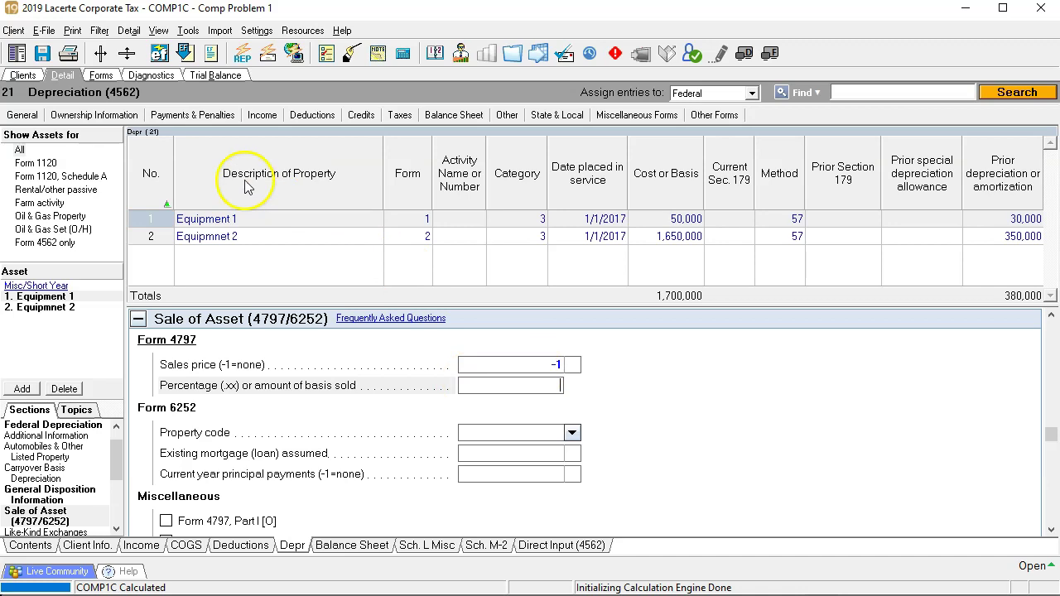
# Examine the 2019 depreciation schedules, comparing the regular summary with the current depreciation on the Book schedule
pyautogui.click(100, 74)
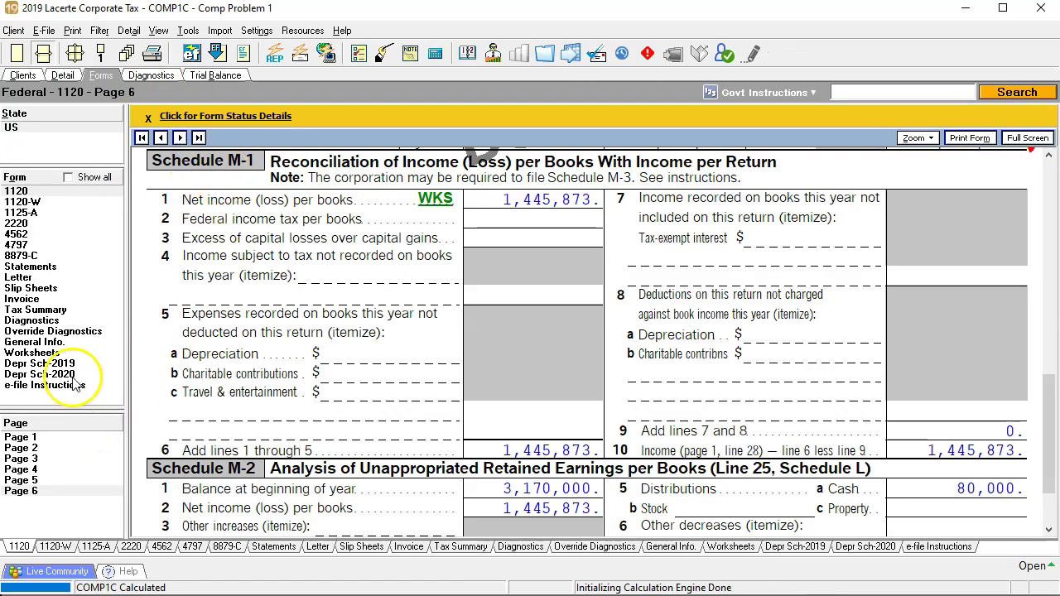
pyautogui.click(41, 363)
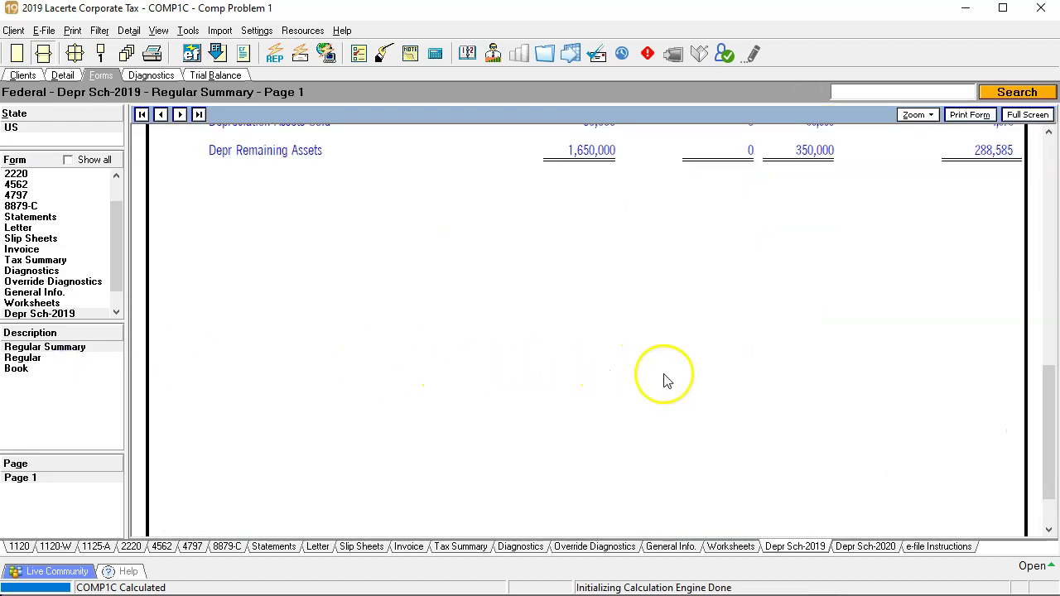
pyautogui.scroll(5, 687, 373)
pyautogui.scroll(3, 698, 379)
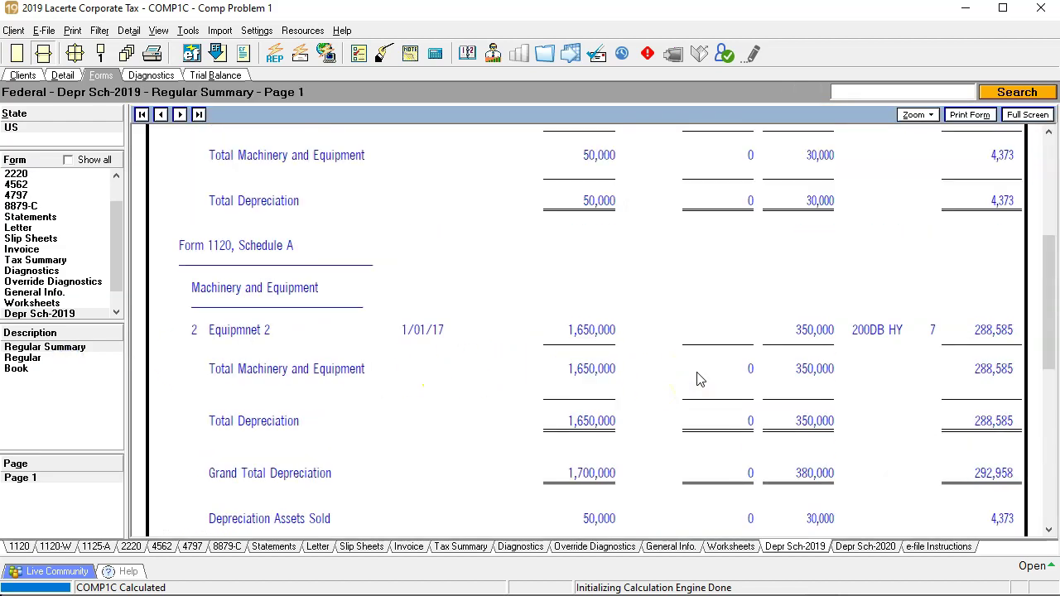
pyautogui.click(30, 371)
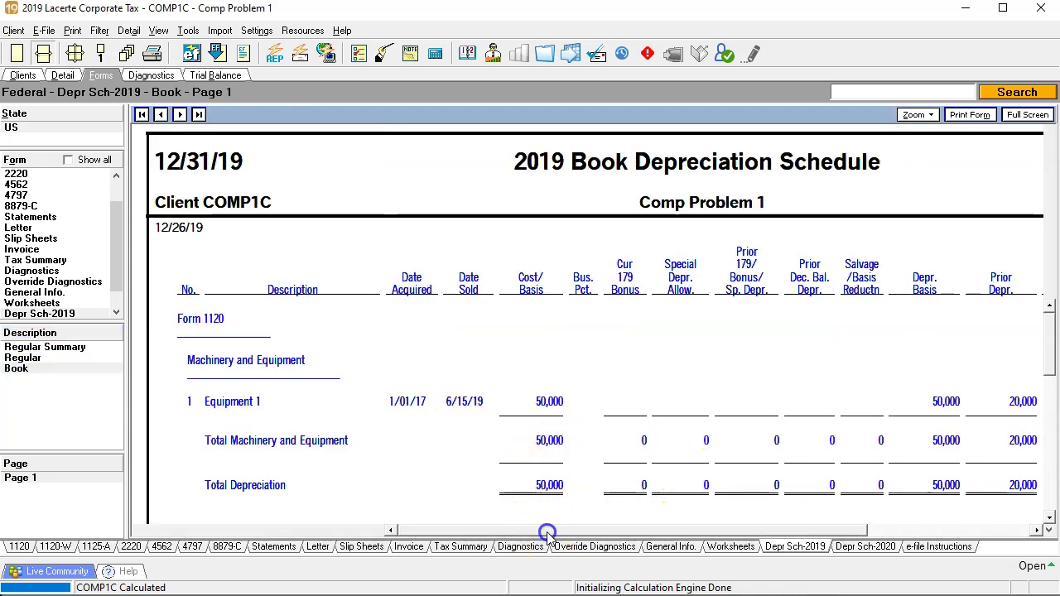
pyautogui.moveTo(480, 528); pyautogui.dragTo(734, 530)
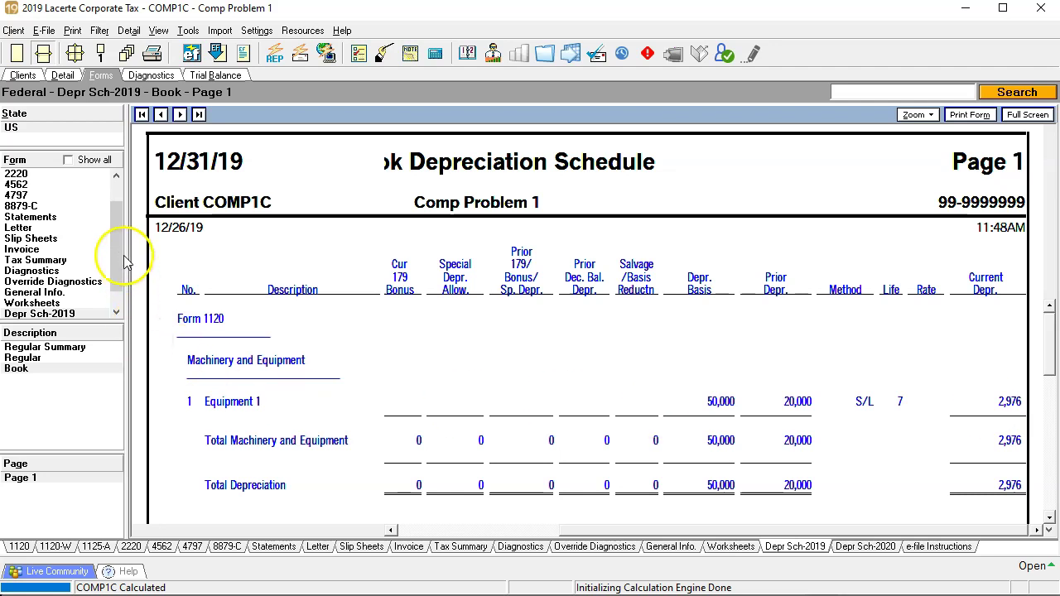
# Review Schedule M-1 and the balance sheet, including retained earnings, on page 6 of Form 1120
pyautogui.moveTo(122, 246); pyautogui.dragTo(122, 207)
pyautogui.click(24, 173)
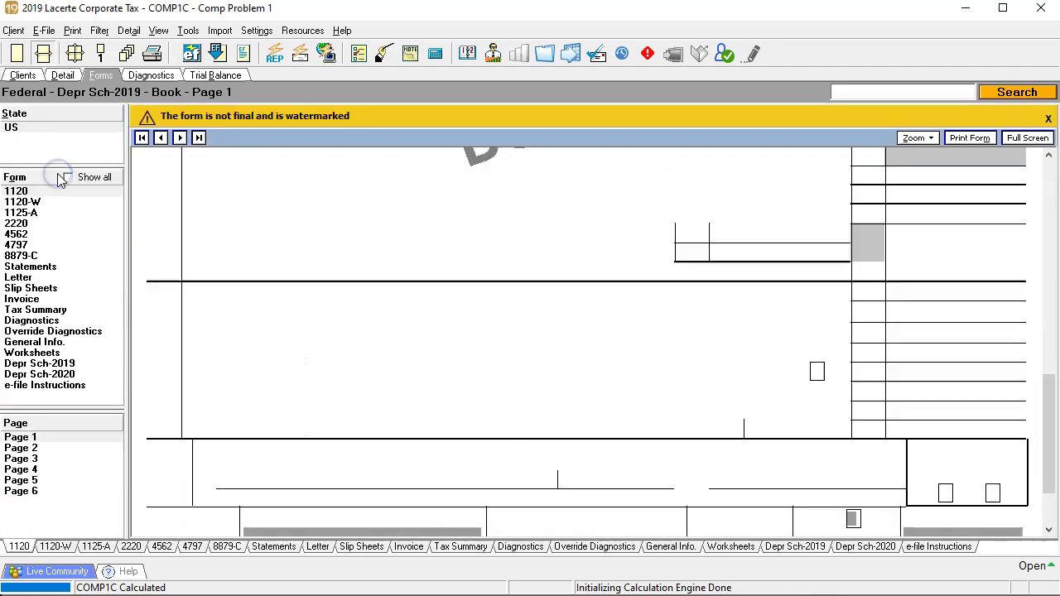
pyautogui.click(25, 492)
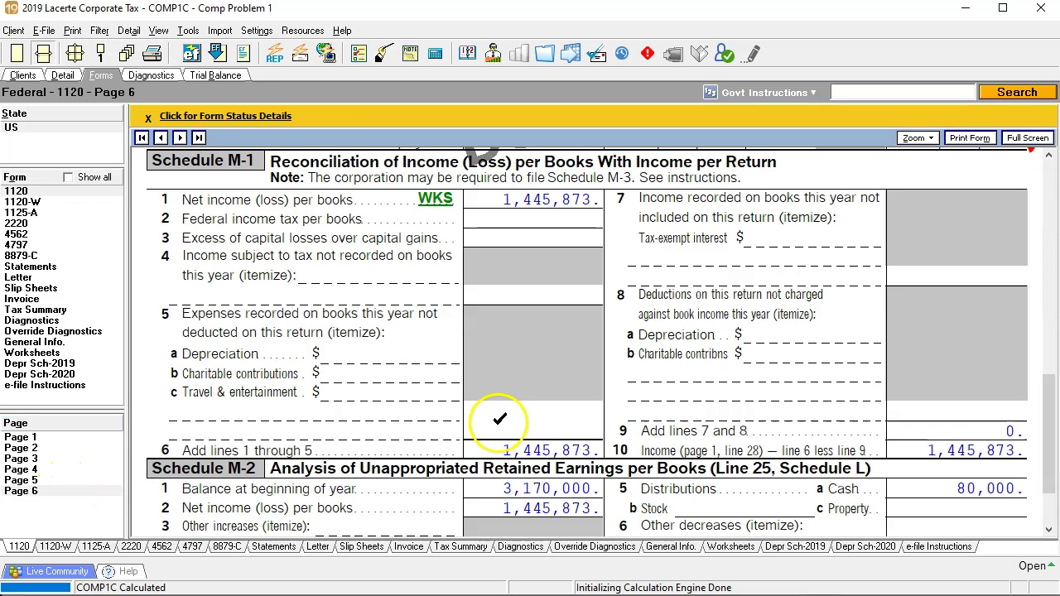
pyautogui.scroll(10, 500, 420)
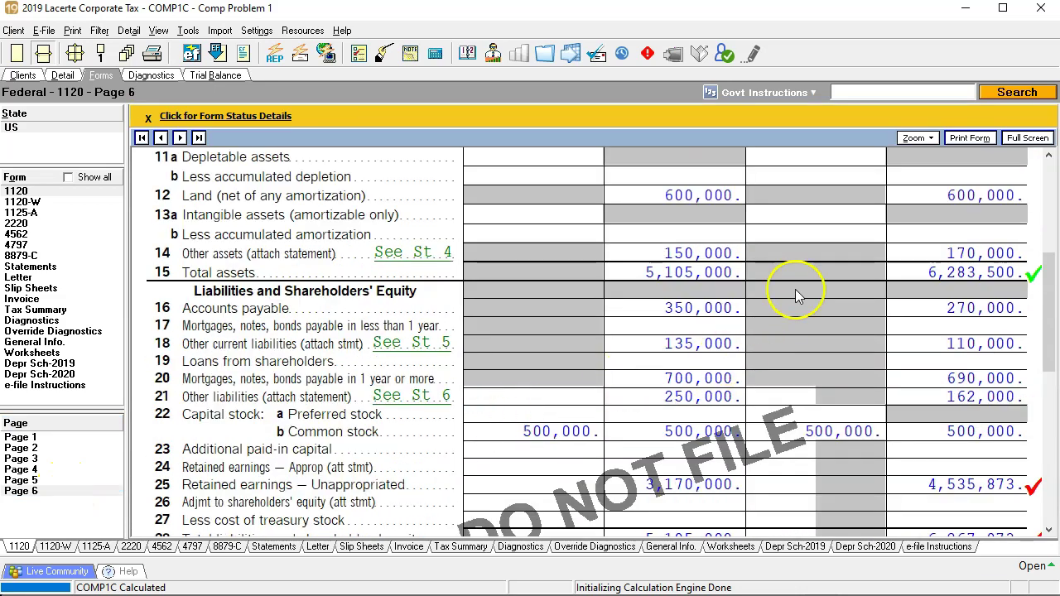
pyautogui.scroll(-2, 870, 236)
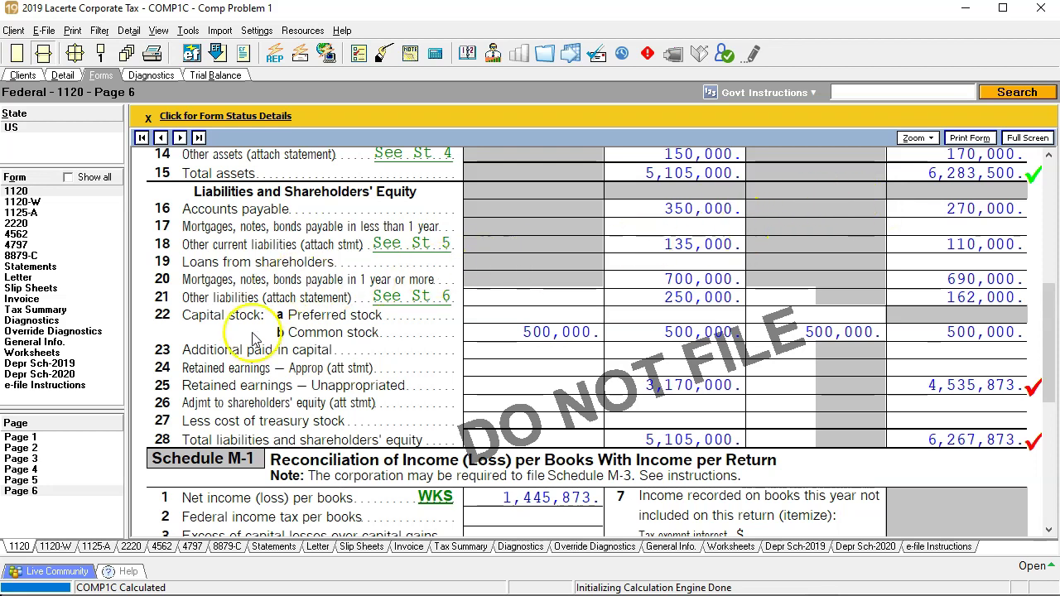
# Check the Form 4797 gain or loss on page 1 of Form 1120 and enter 15,627 in the Calculator for reference
pyautogui.click(29, 437)
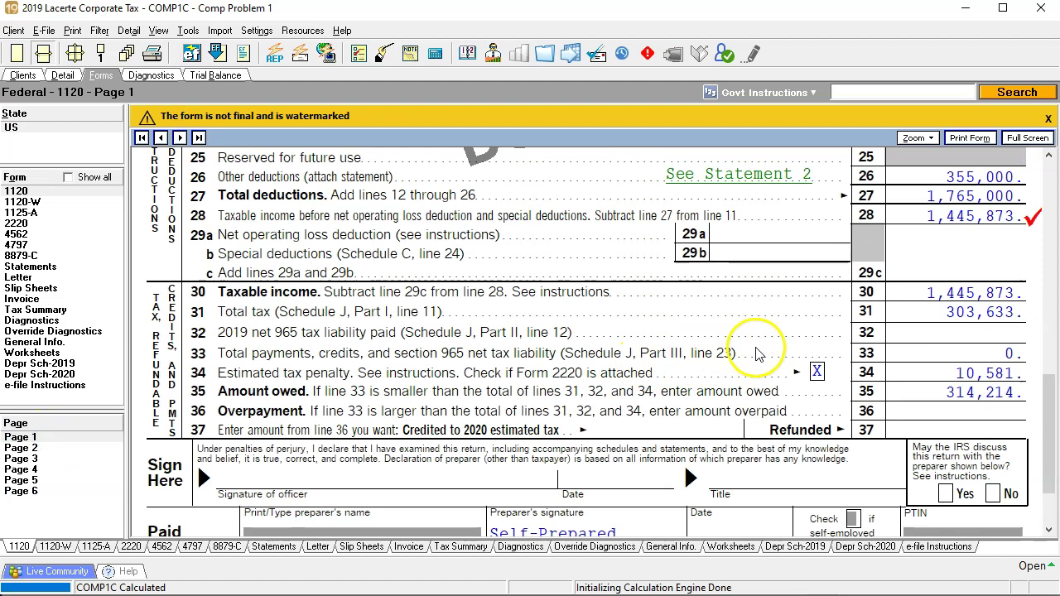
pyautogui.scroll(8, 754, 348)
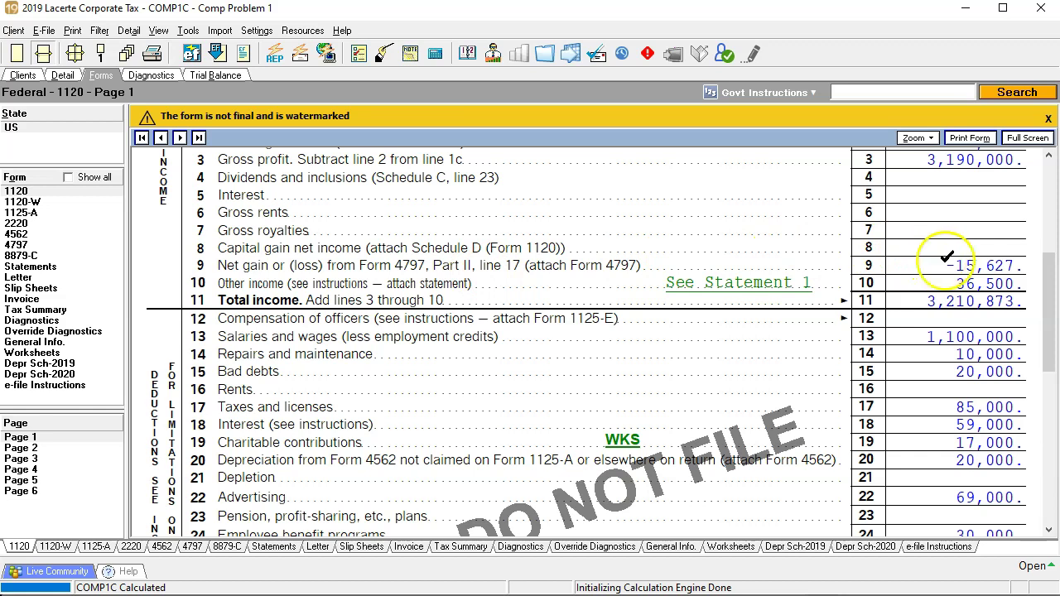
pyautogui.hotkey('alt', 'Tab')
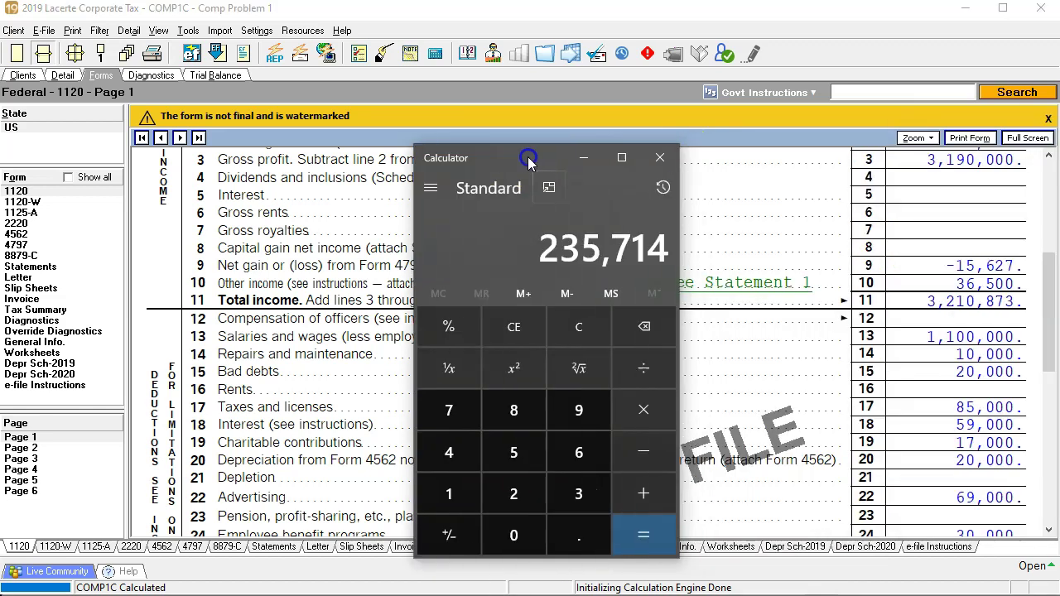
pyautogui.click(579, 327)
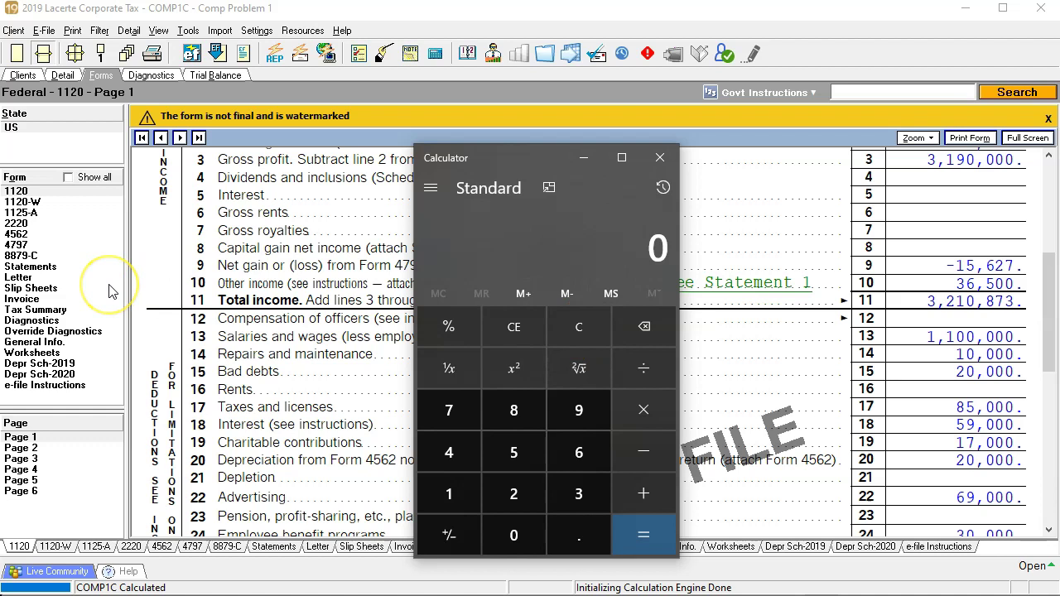
pyautogui.write('15627')
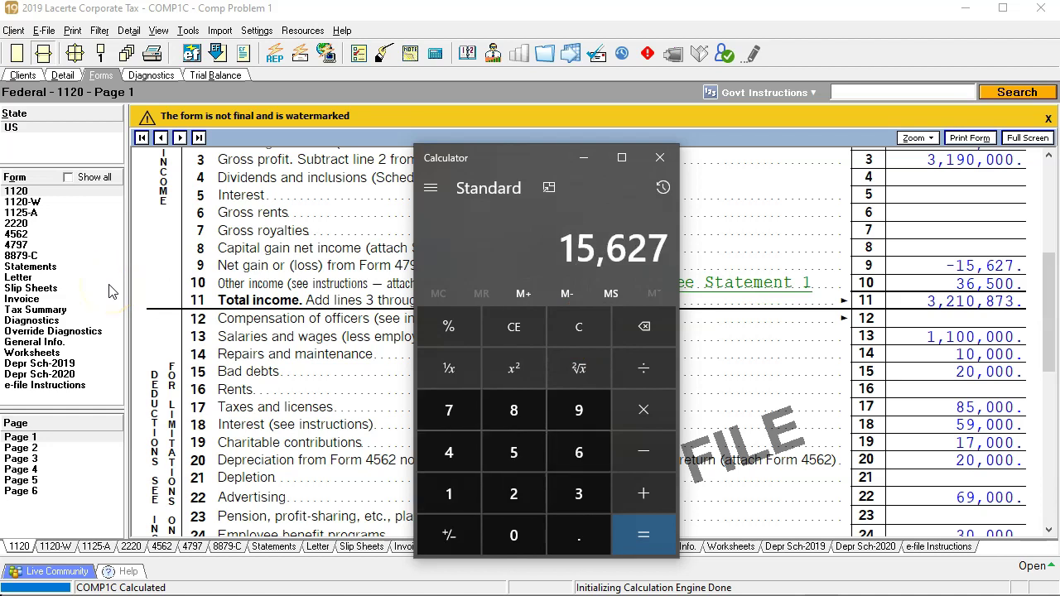
pyautogui.click(584, 157)
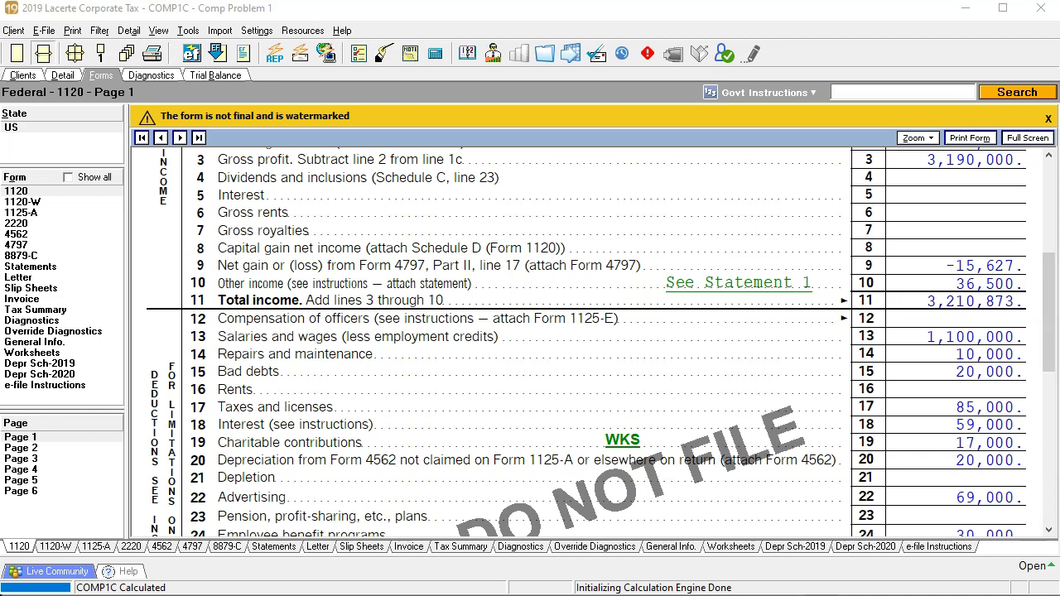
# In the depreciation input for Equipment 1, set the Form 4797 sales price to 15,627
pyautogui.click(62, 76)
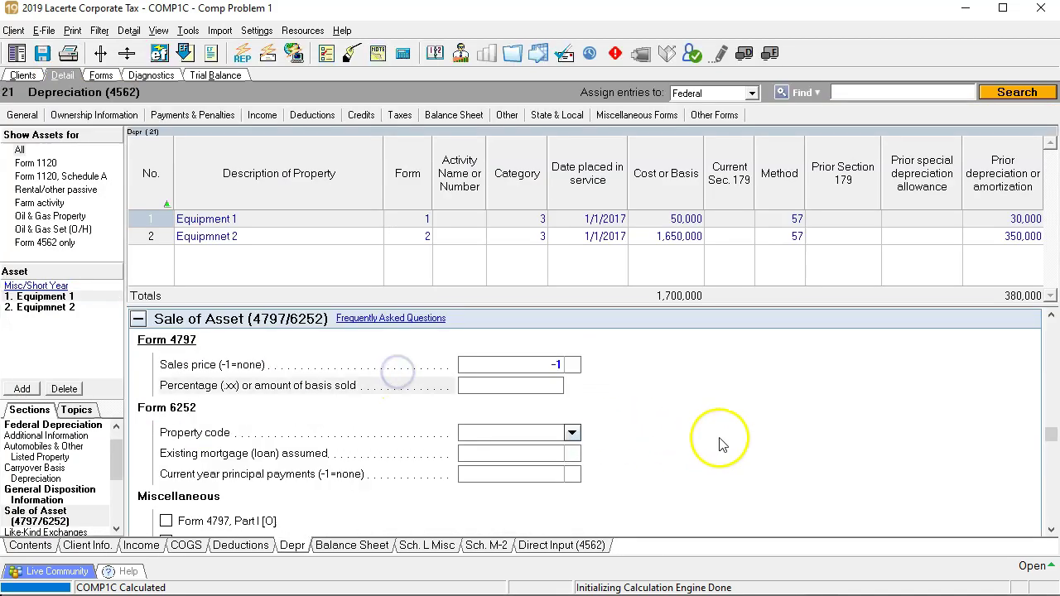
pyautogui.click(559, 367)
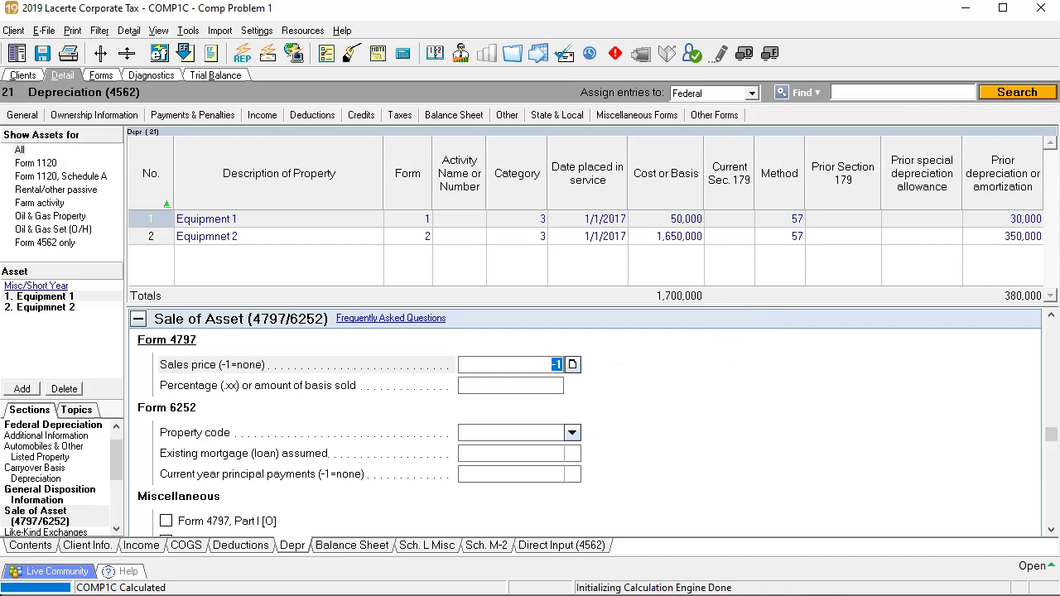
pyautogui.press('Tab')
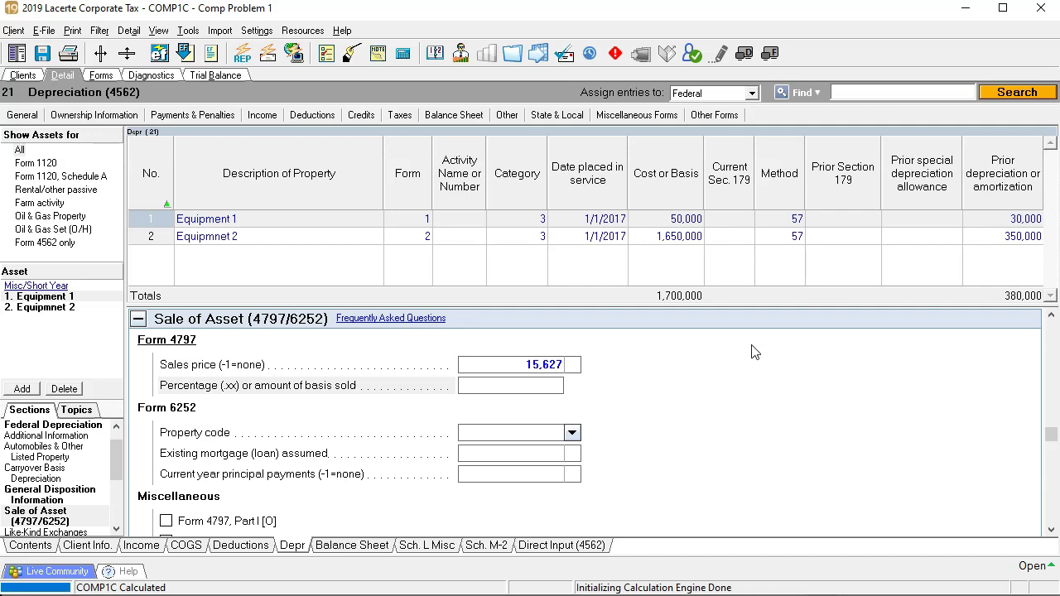
# Recheck the Form 4797 line on Form 1120 page 1 and the balance sheet and Schedule M-1 on page 6
pyautogui.click(100, 75)
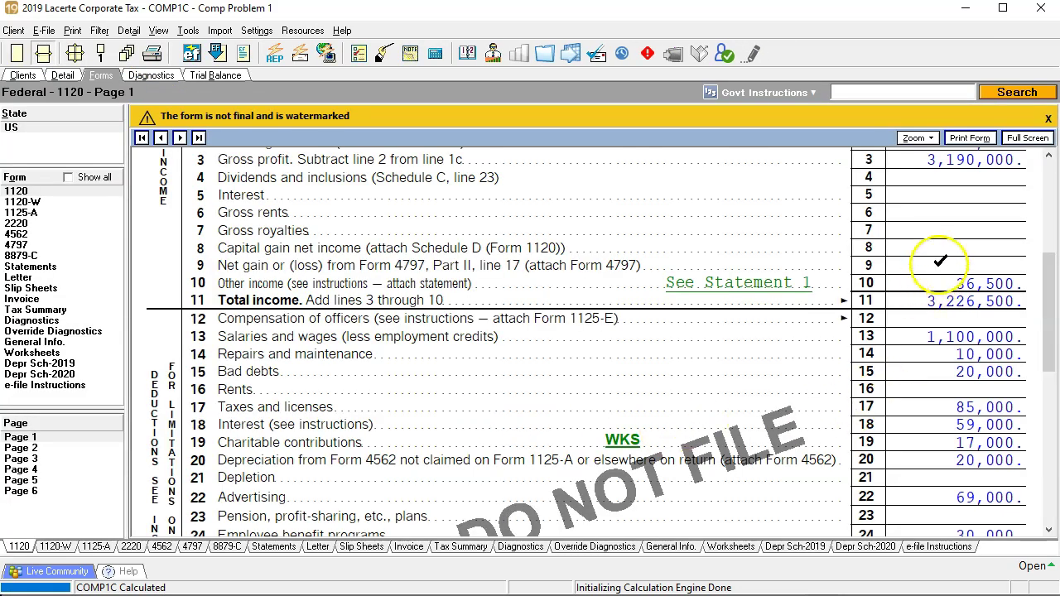
pyautogui.click(50, 492)
pyautogui.scroll(-3, 447, 365)
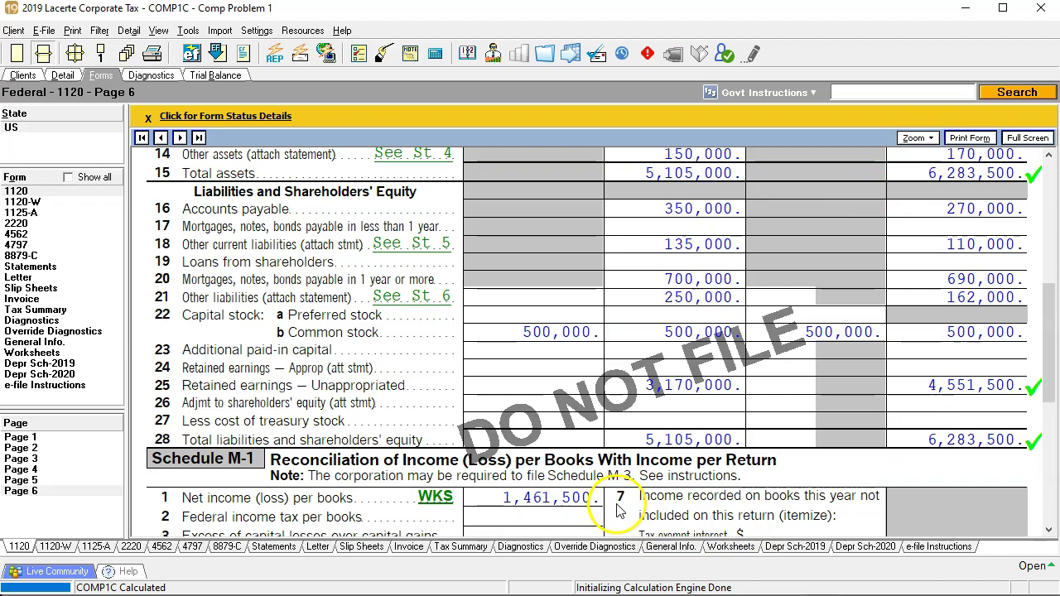
# Switch to the Open Items document in Word and add the bullet "Record proper gain on sale of PPE" at the end of the list
pyautogui.hotkey('alt', 'Tab')
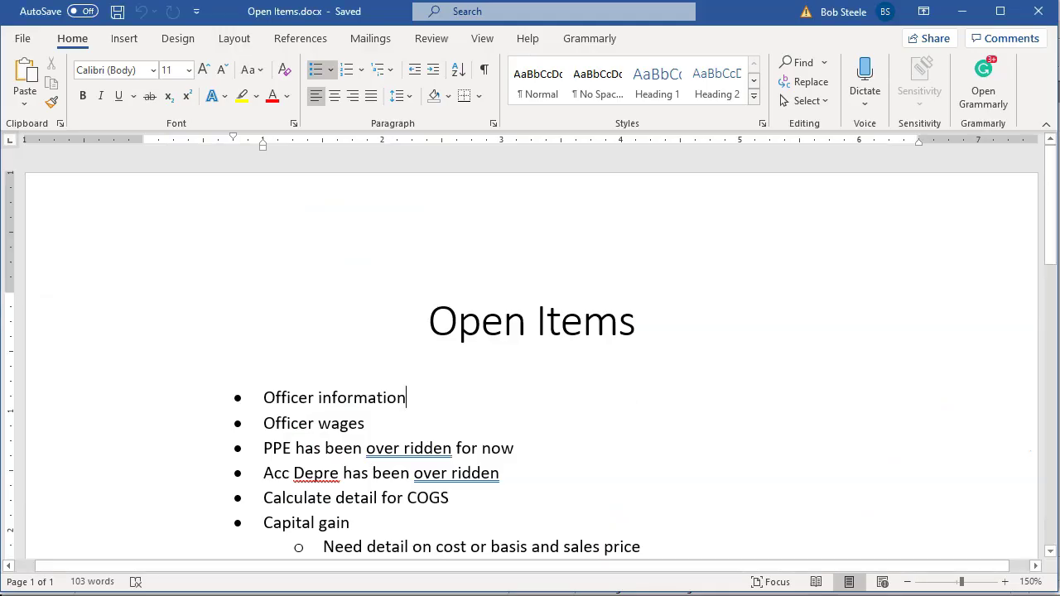
pyautogui.scroll(-8, 476, 516)
pyautogui.click(539, 448)
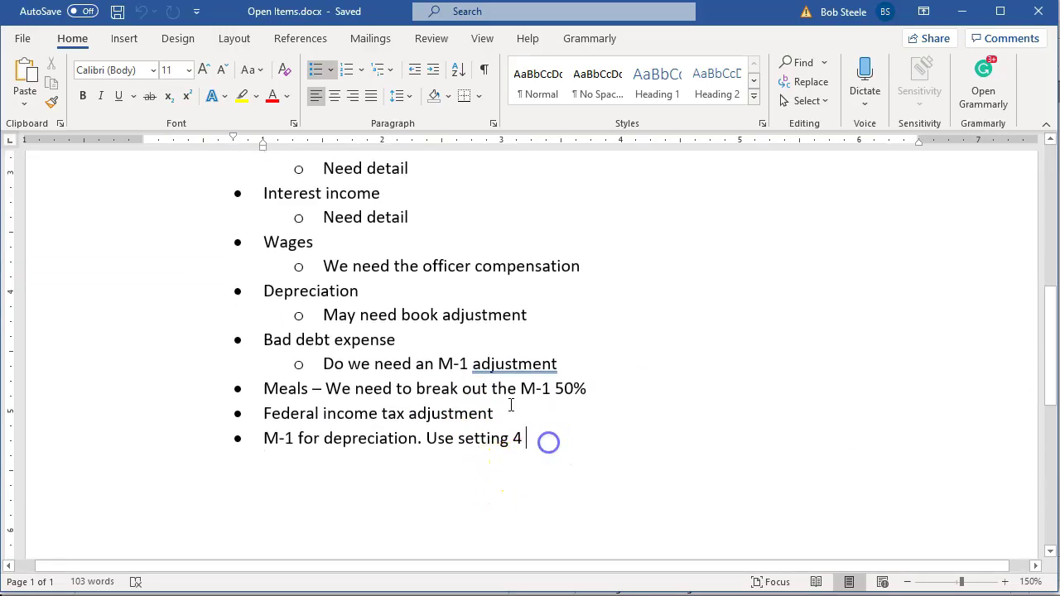
pyautogui.press('Return')
pyautogui.write('Re')
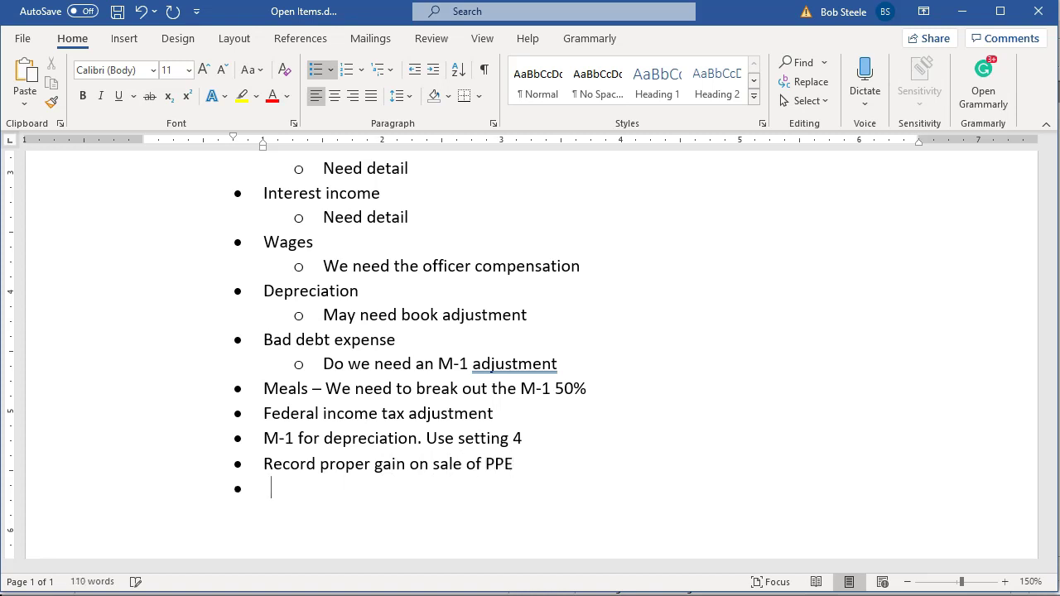
# Save the Open Items document and switch to the Comp Prob 1 workbook in Excel to check the depreciation and accumulated depreciation balances
pyautogui.click(117, 11)
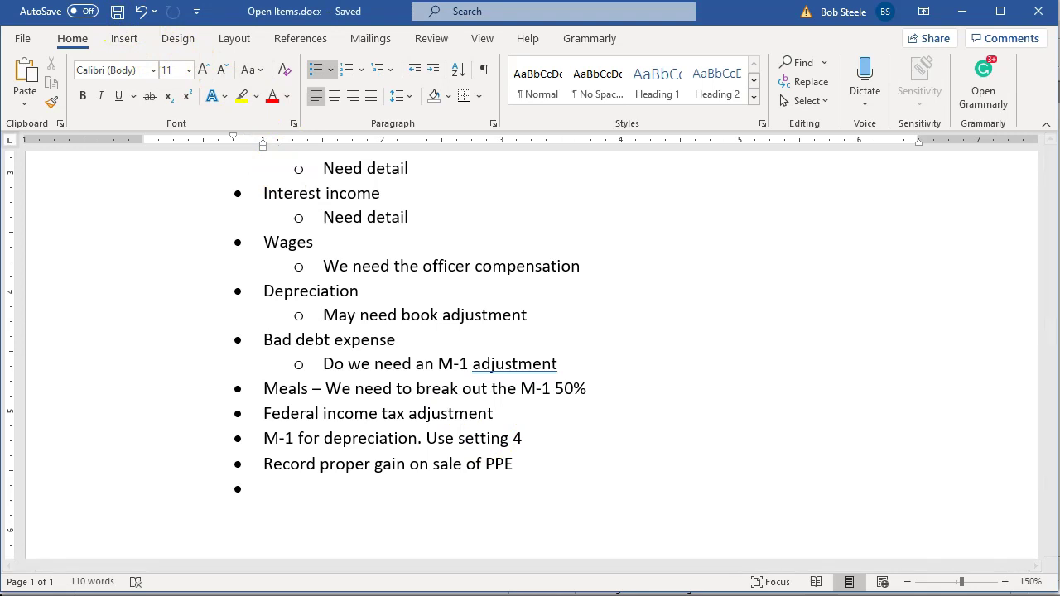
pyautogui.hotkey('alt', 'Tab')
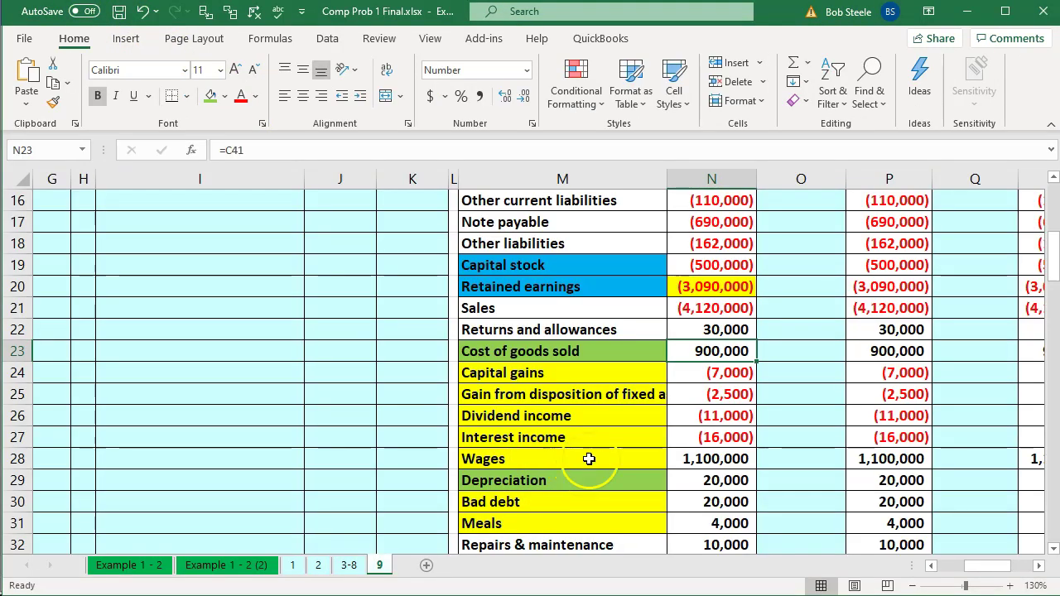
pyautogui.hotkey('ctrl', 'z')
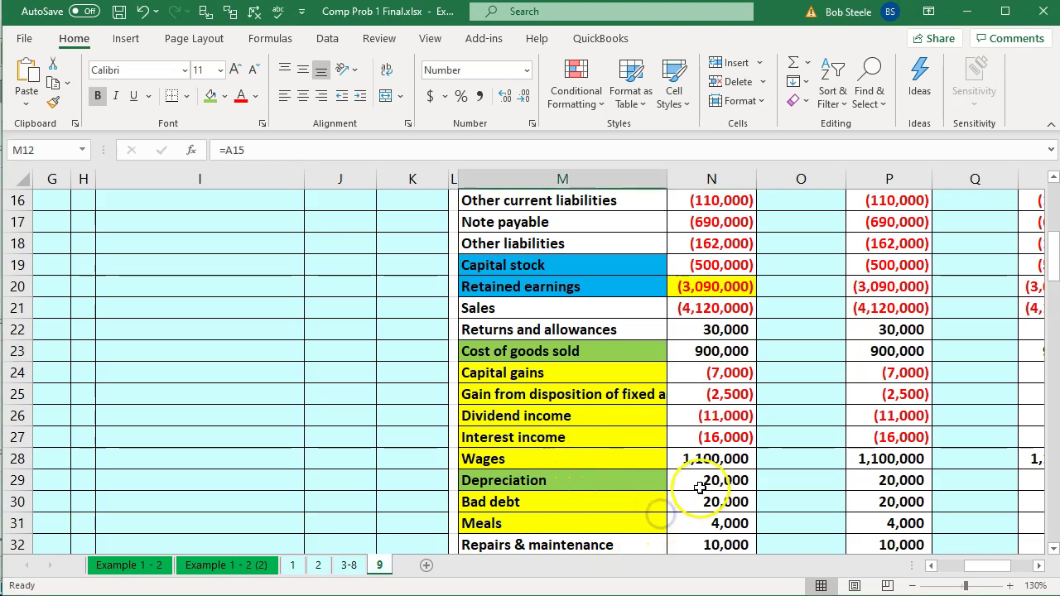
pyautogui.click(700, 489)
pyautogui.scroll(2, 698, 486)
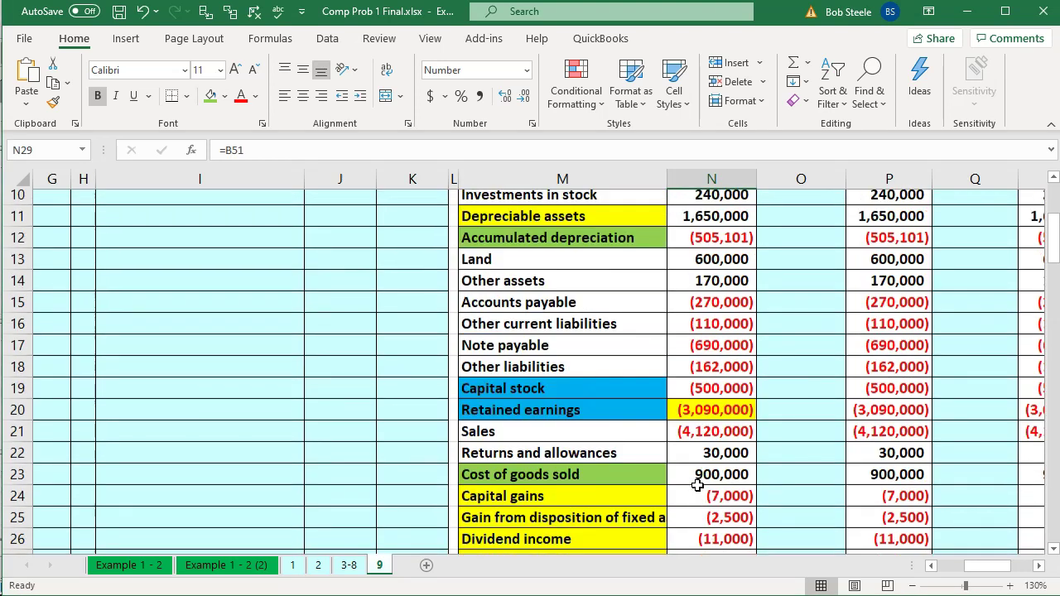
pyautogui.scroll(1, 699, 486)
pyautogui.click(692, 311)
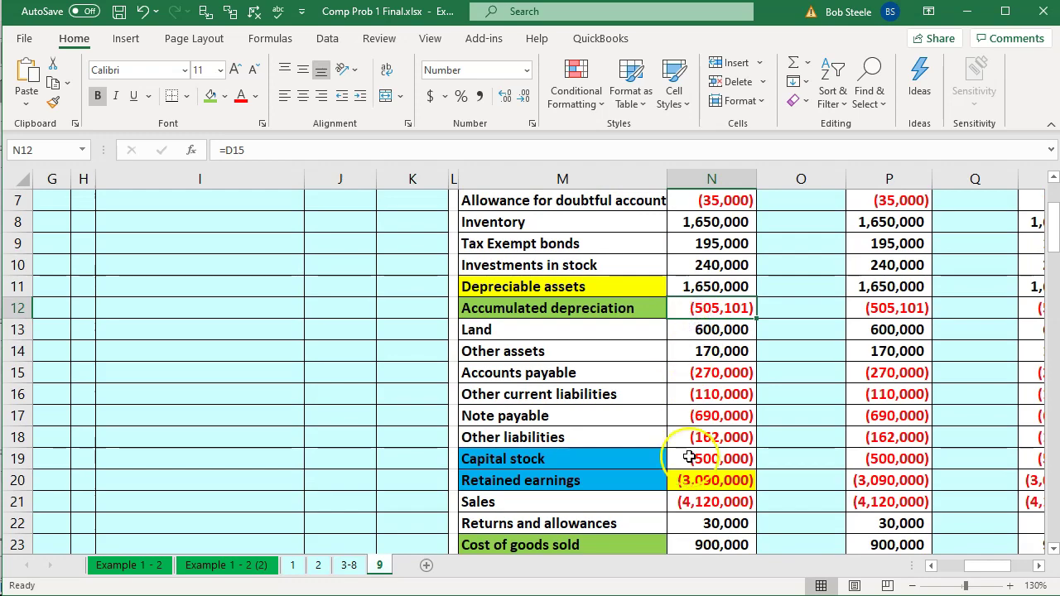
# Switch to Lacerte's book depreciation schedule and add the remaining assets' current and prior depreciation in the Calculator, 235,714 + 289,387
pyautogui.hotkey('alt', 'Tab')
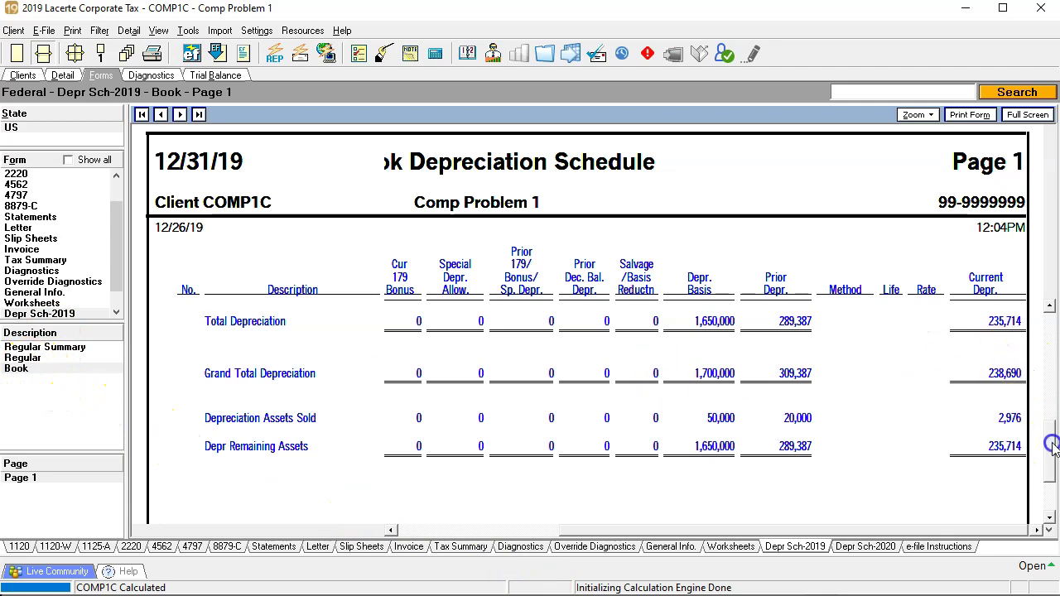
pyautogui.moveTo(1051, 432); pyautogui.dragTo(1049, 461)
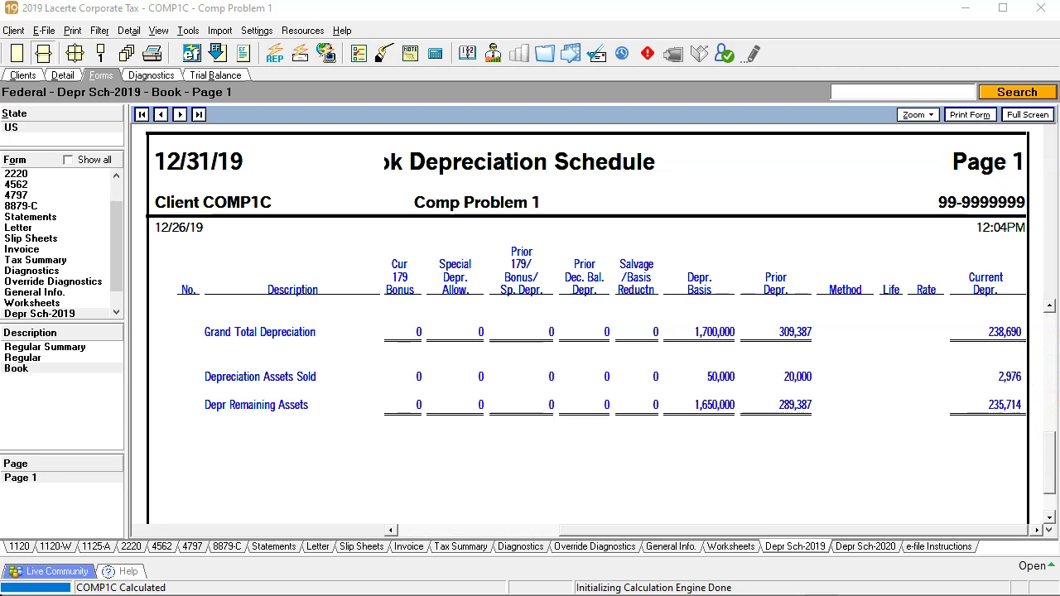
pyautogui.moveTo(687, 142); pyautogui.dragTo(474, 136)
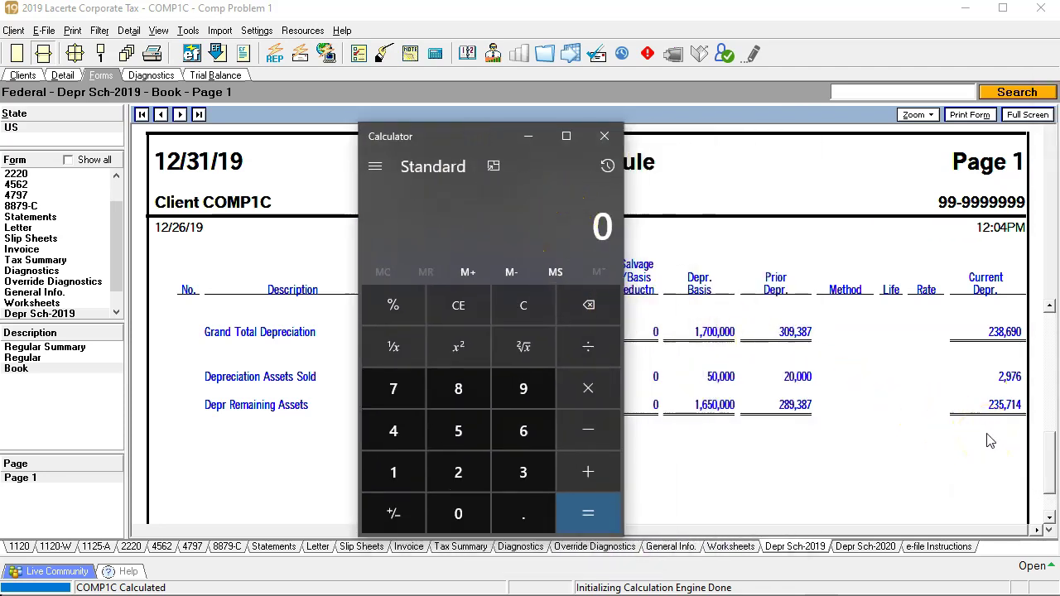
pyautogui.write('235')
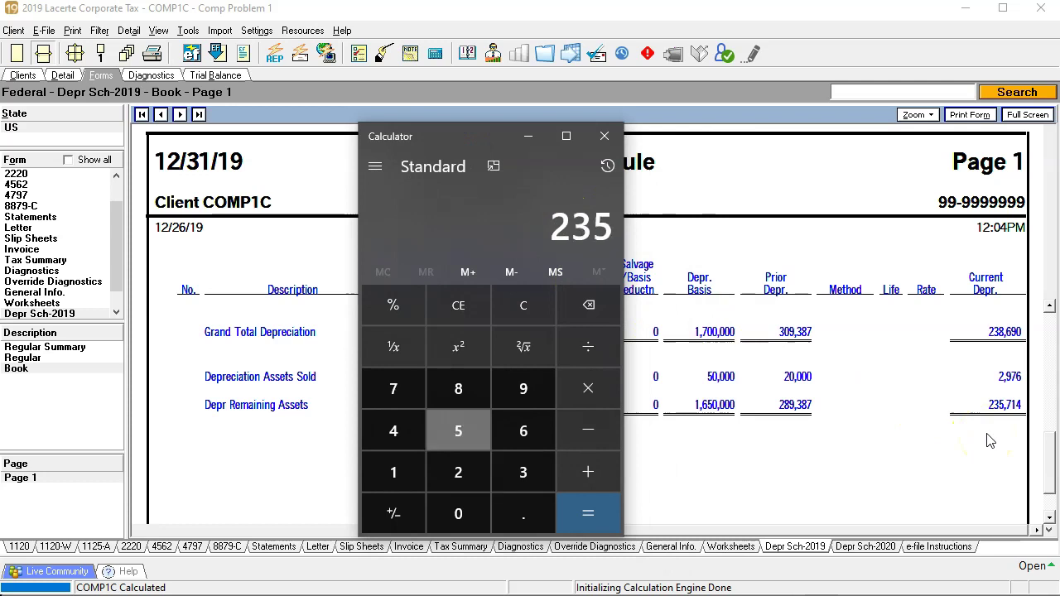
pyautogui.write(',714')
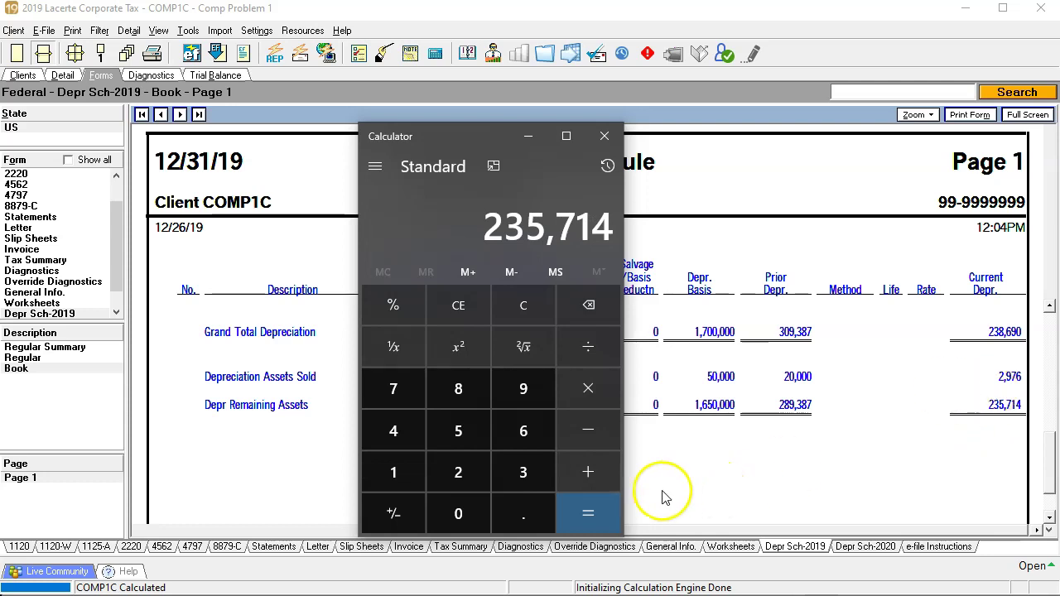
pyautogui.click(610, 475)
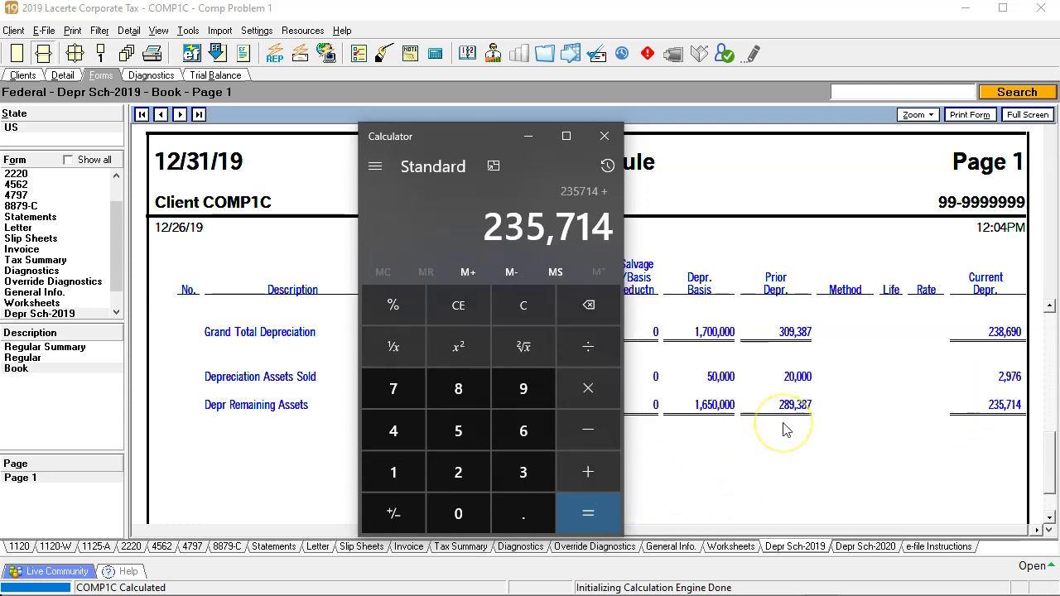
pyautogui.write('289387')
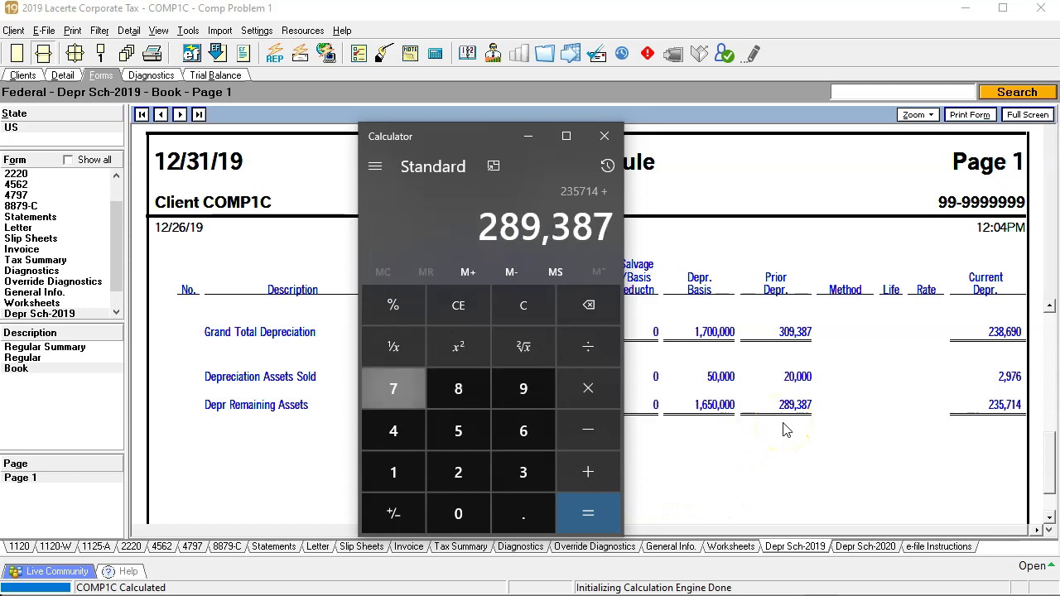
pyautogui.press('Return')
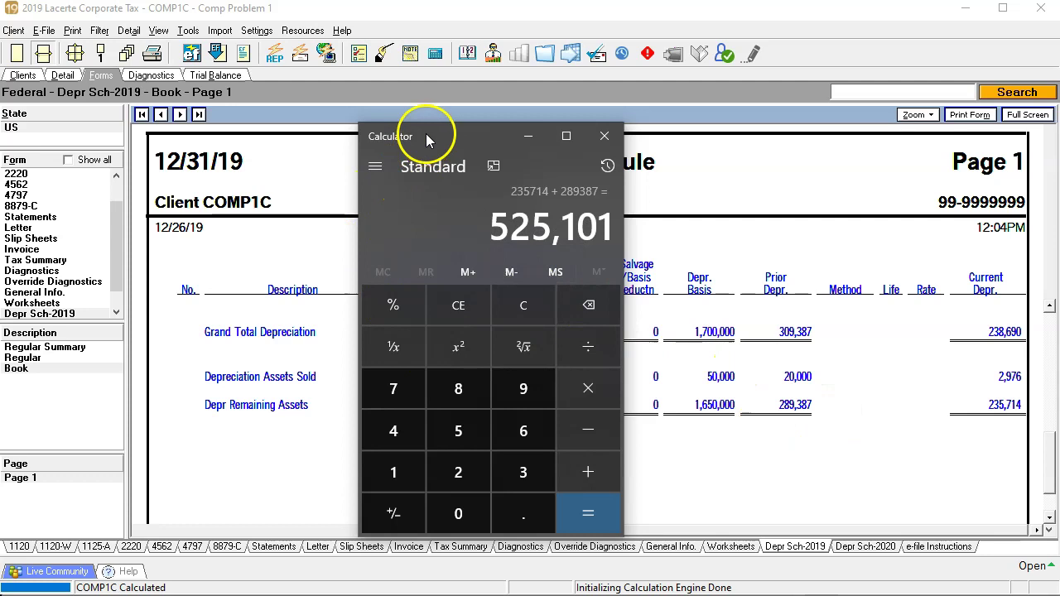
pyautogui.moveTo(425, 133); pyautogui.dragTo(1059, 132)
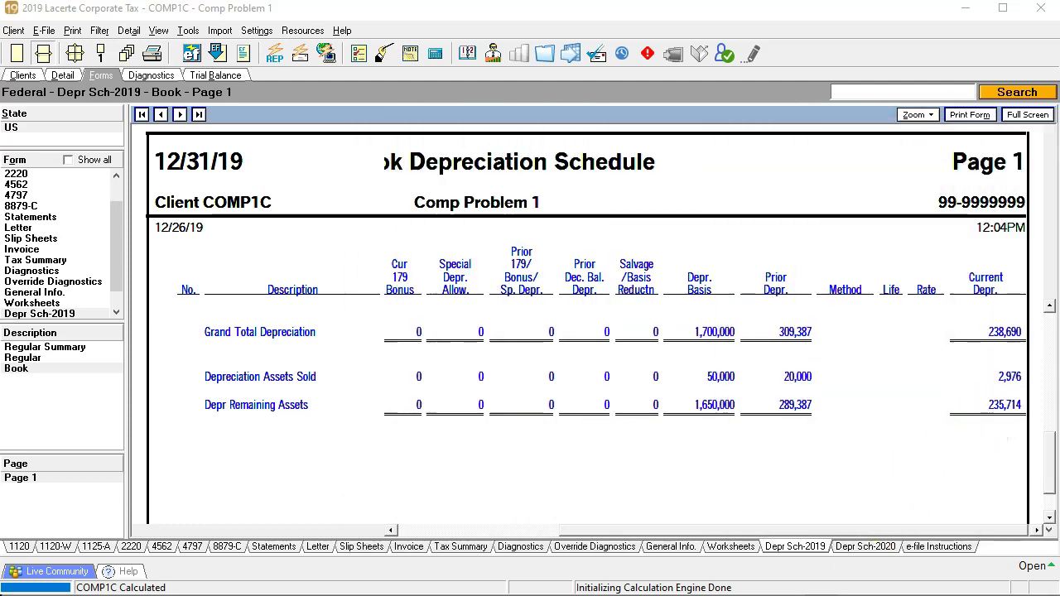
# Switch back to the Excel workbook and recheck accumulated depreciation and depreciation expense in the unadjusted trial balance
pyautogui.hotkey('alt', 'Tab')
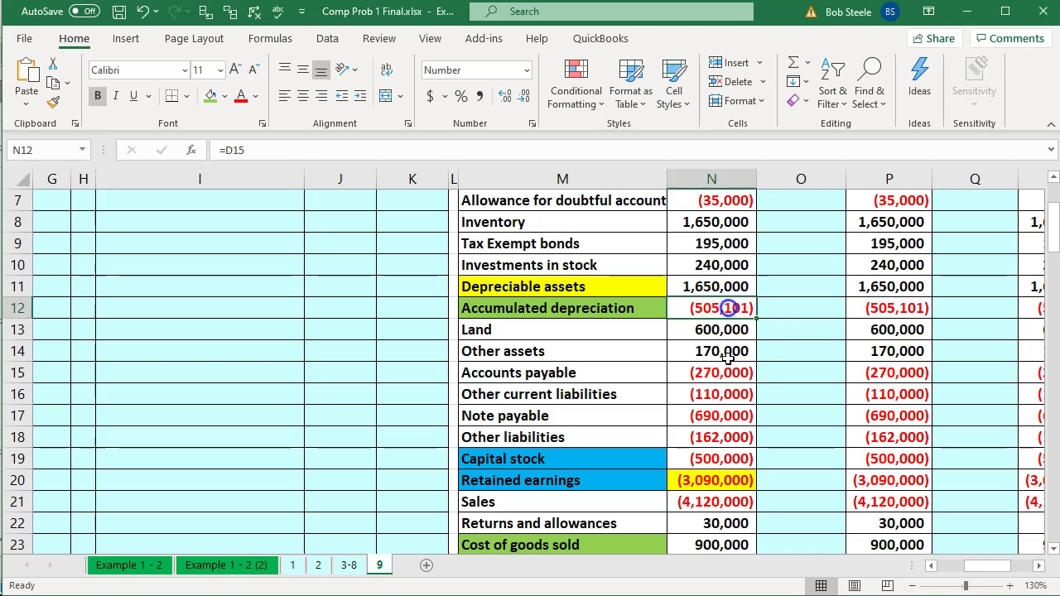
pyautogui.click(714, 415)
pyautogui.scroll(-4, 713, 414)
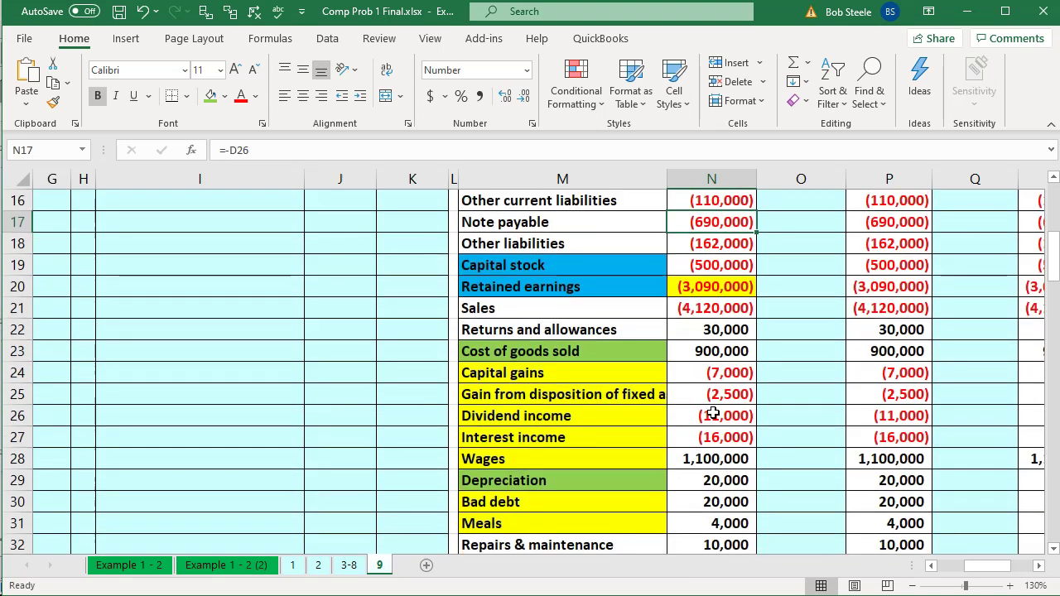
pyautogui.click(706, 419)
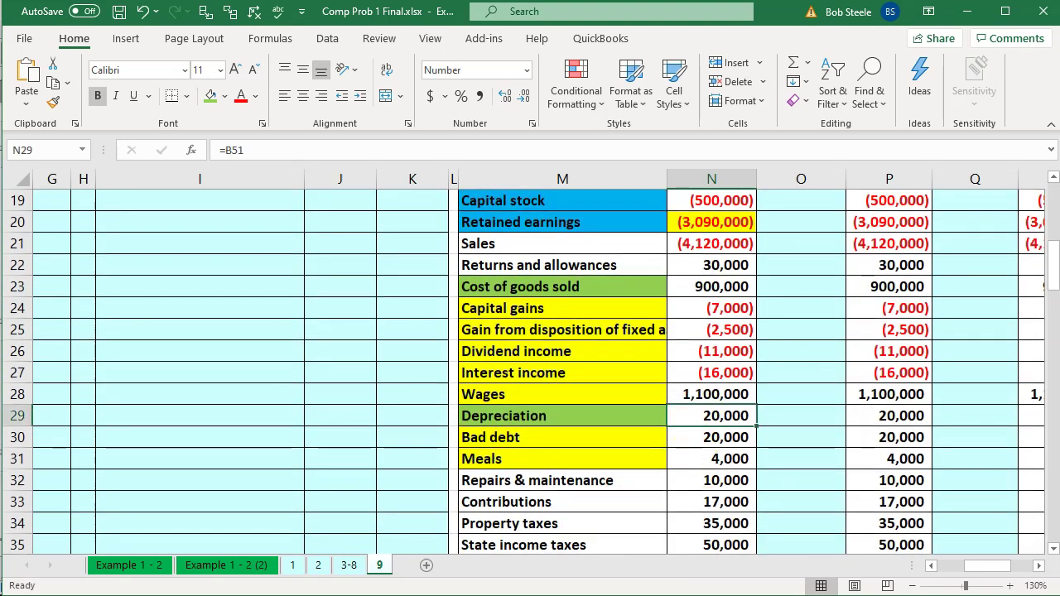
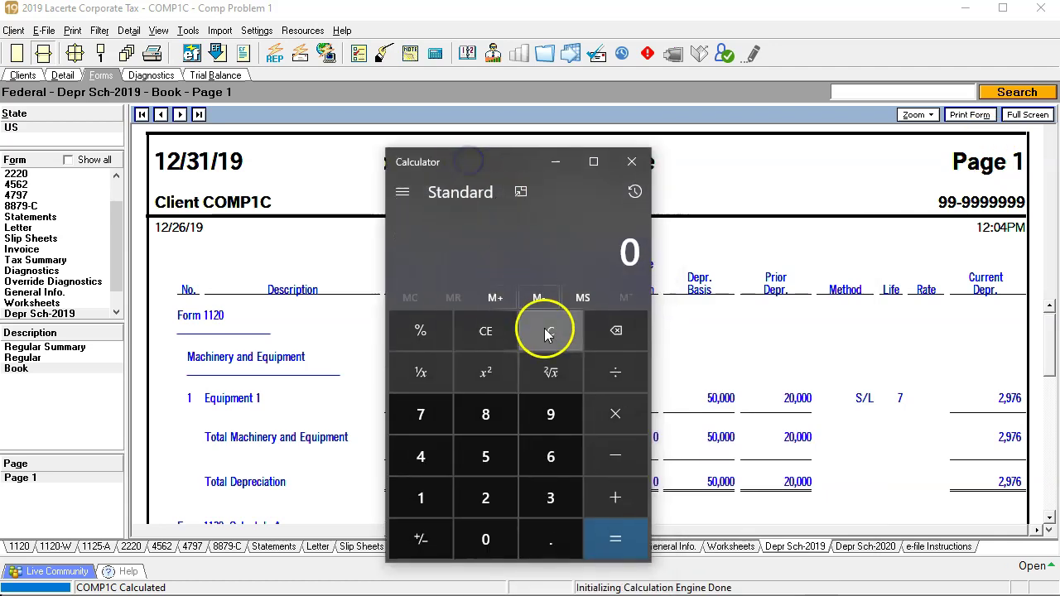
# Enter Equipment 1's current book depreciation, 2,976, in the Calculator for reference and return to the Excel workbook
pyautogui.write('2976')
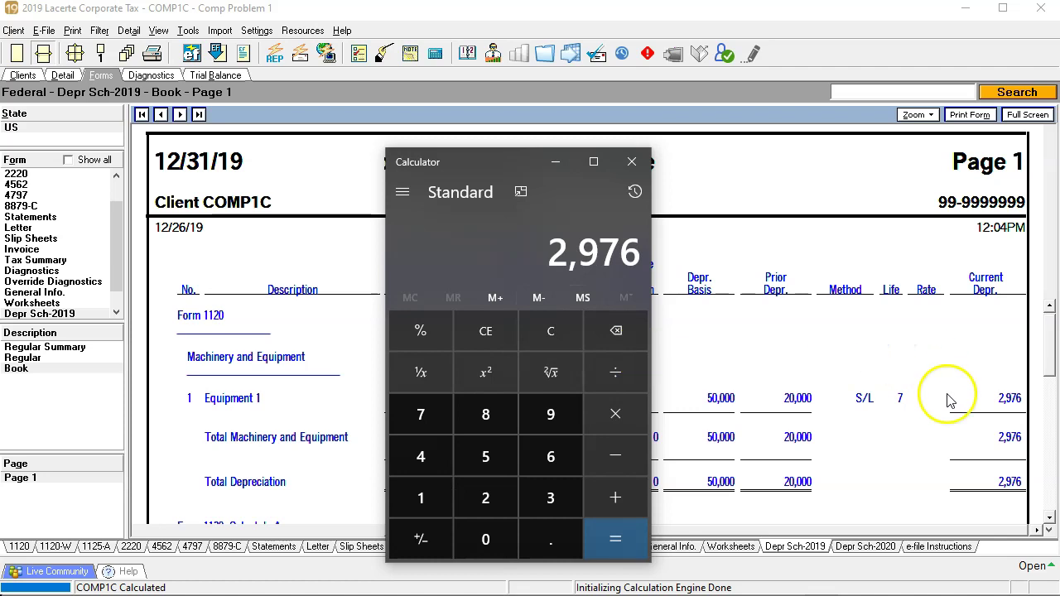
pyautogui.moveTo(528, 173); pyautogui.dragTo(1059, 173)
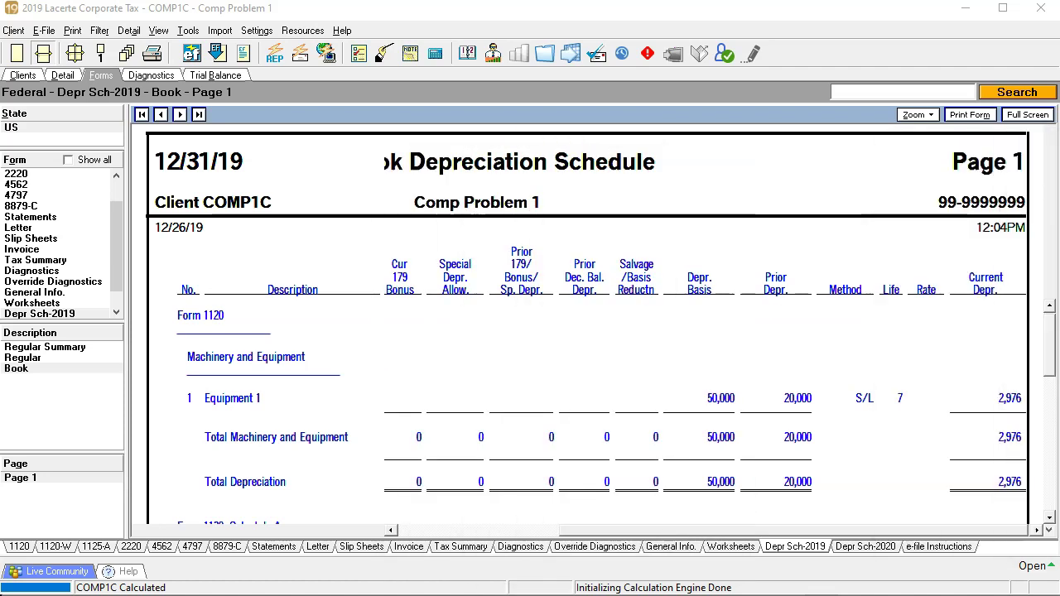
pyautogui.hotkey('alt', 'Tab')
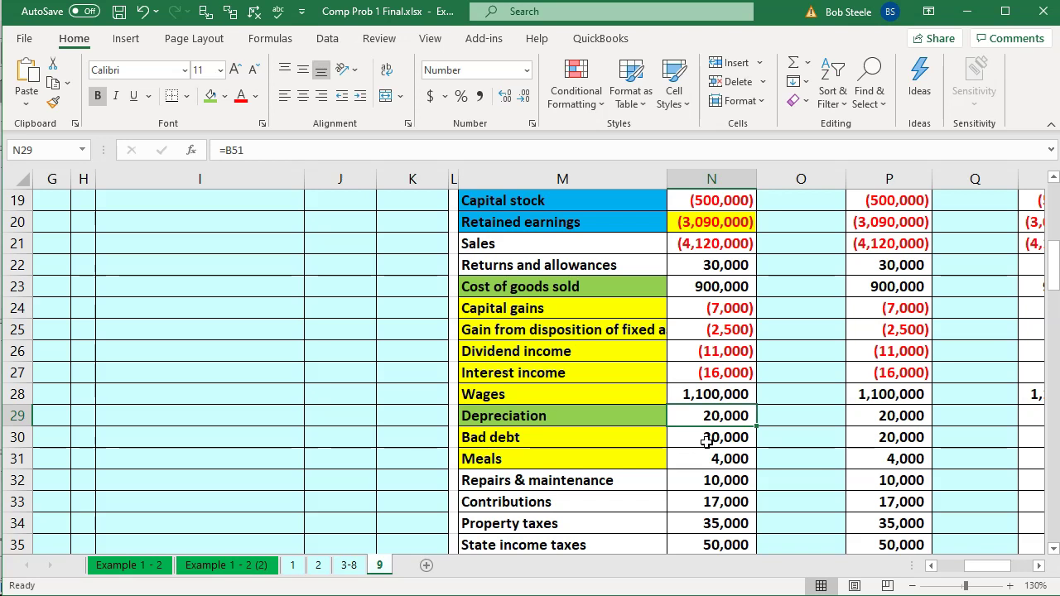
# Link account cell I6 of the journal entry area to the Depreciation account in column M of the trial balance
pyautogui.click(147, 438)
pyautogui.scroll(5, 147, 435)
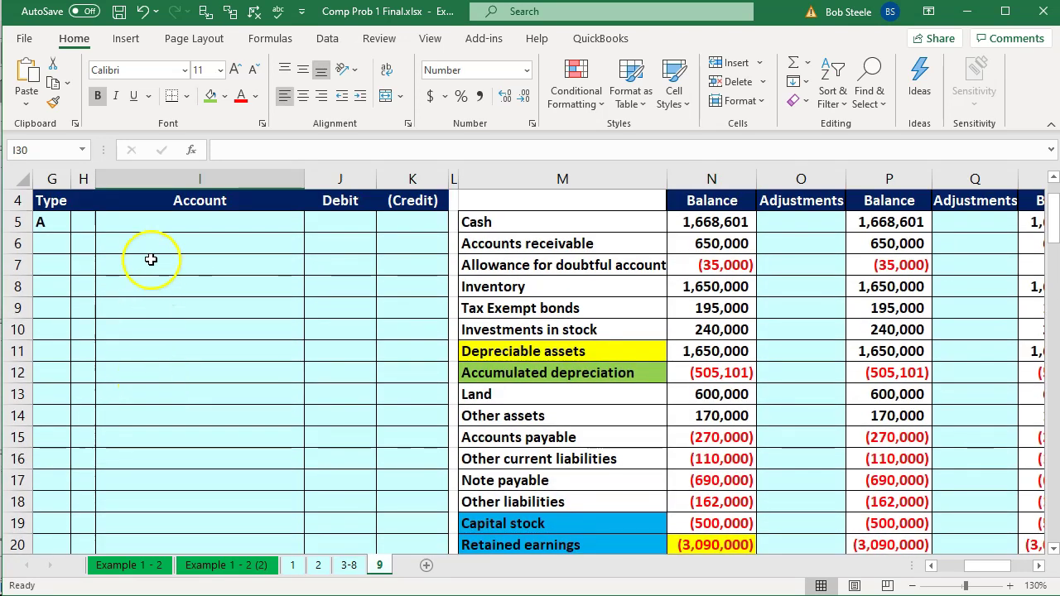
pyautogui.click(146, 246)
pyautogui.write('=')
pyautogui.press('Down')
pyautogui.press('Down')
pyautogui.press('Down')
pyautogui.press('Down')
pyautogui.press('Down')
pyautogui.press('Down')
pyautogui.press('Down')
pyautogui.press('Down')
pyautogui.press('Down')
pyautogui.press('Down')
pyautogui.press('Down')
pyautogui.press('Down')
pyautogui.press('Down')
pyautogui.press('Down')
pyautogui.press('Down')
pyautogui.press('Down')
pyautogui.press('Down')
pyautogui.press('Down')
pyautogui.press('Down')
pyautogui.press('Down')
pyautogui.press('Down')
pyautogui.press('Right')
pyautogui.press('Right')
pyautogui.press('Right')
pyautogui.press('Right')
pyautogui.press('Up')
pyautogui.press('Up')
pyautogui.press('Up')
pyautogui.press('Up')
pyautogui.press('Up')
pyautogui.press('Up')
pyautogui.press('Up')
pyautogui.press('Escape')
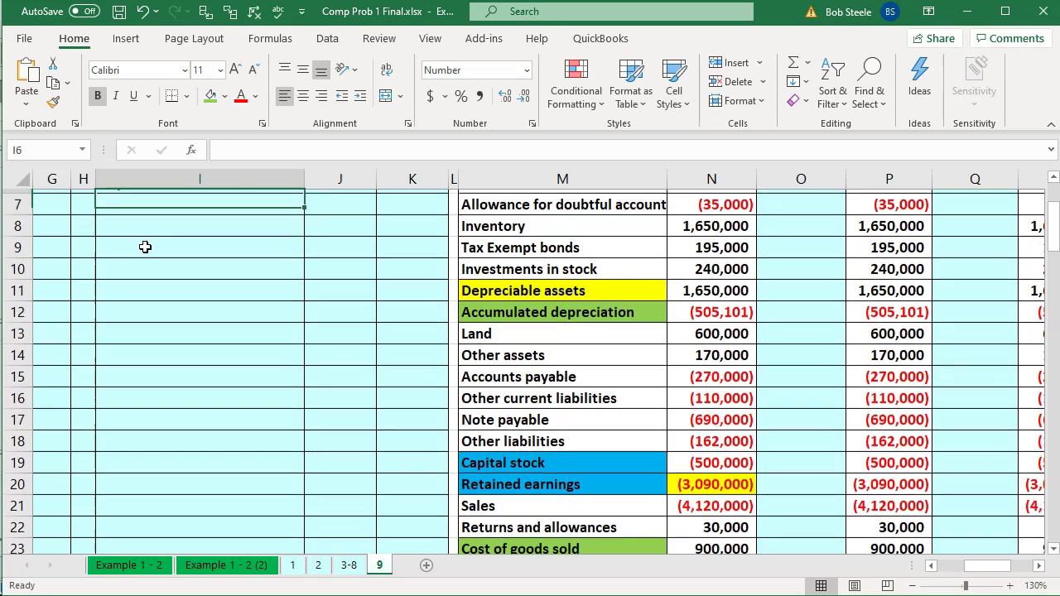
# Link account cell I5 of entry A to the Capital gains account in cell M24 of the trial balance
pyautogui.press('Up')
pyautogui.press('Up')
pyautogui.press('Down')
pyautogui.write('=')
pyautogui.press('Down')
pyautogui.press('Down')
pyautogui.press('Down')
pyautogui.press('Down')
pyautogui.press('Down')
pyautogui.press('Down')
pyautogui.press('Down')
pyautogui.press('Down')
pyautogui.press('Down')
pyautogui.press('Down')
pyautogui.press('Down')
pyautogui.press('Down')
pyautogui.press('Down')
pyautogui.press('Down')
pyautogui.press('Down')
pyautogui.press('Down')
pyautogui.press('Down')
pyautogui.press('Down')
pyautogui.press('Down')
pyautogui.press('Down')
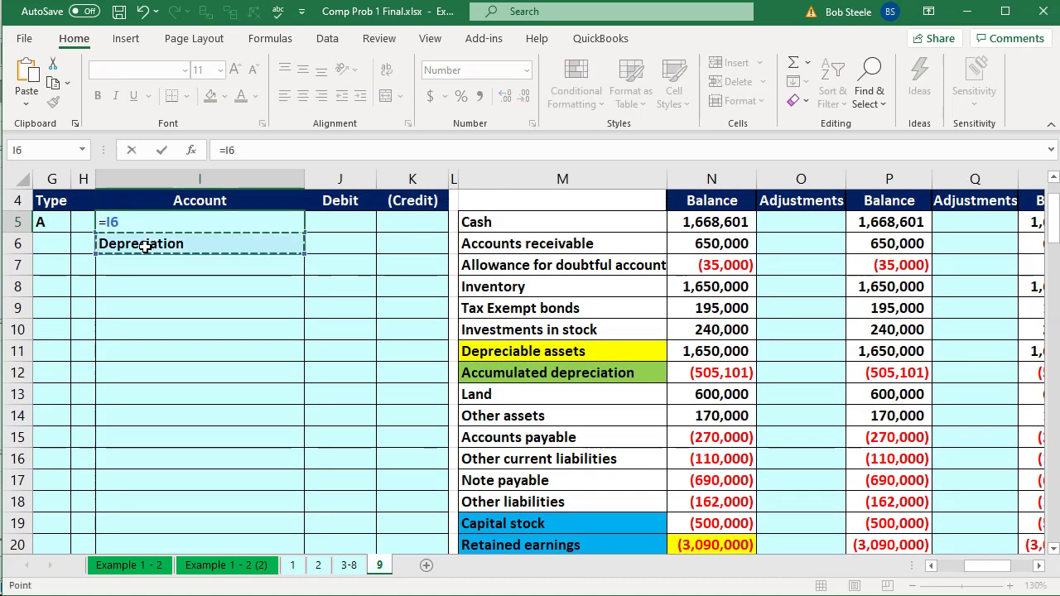
pyautogui.press('Right')
pyautogui.press('Right')
pyautogui.press('Right')
pyautogui.press('Right')
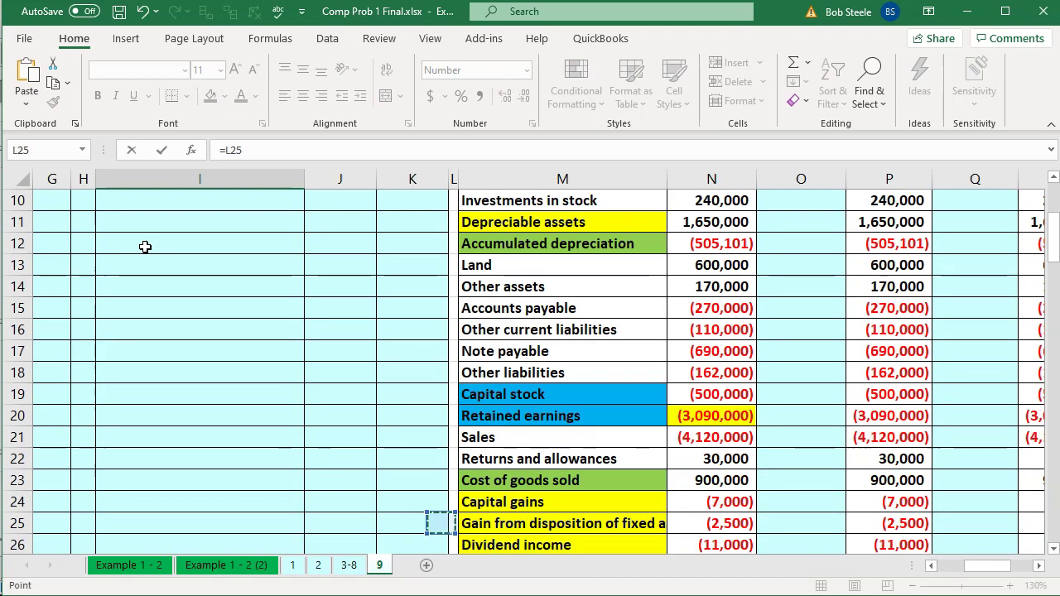
pyautogui.press('Up')
pyautogui.press('Return')
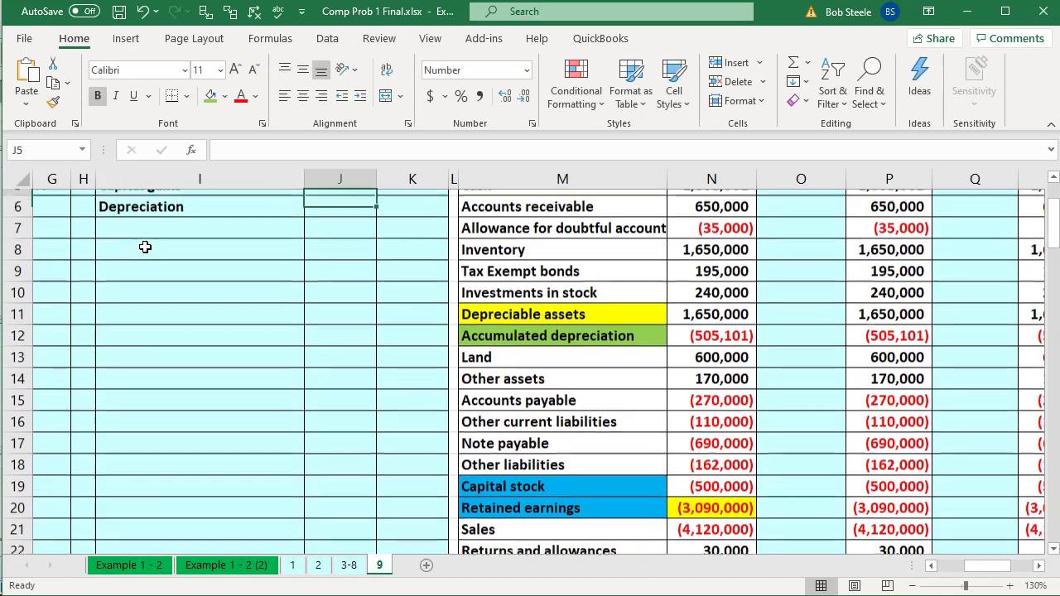
pyautogui.press('Up')
pyautogui.press('Up')
pyautogui.press('Right')
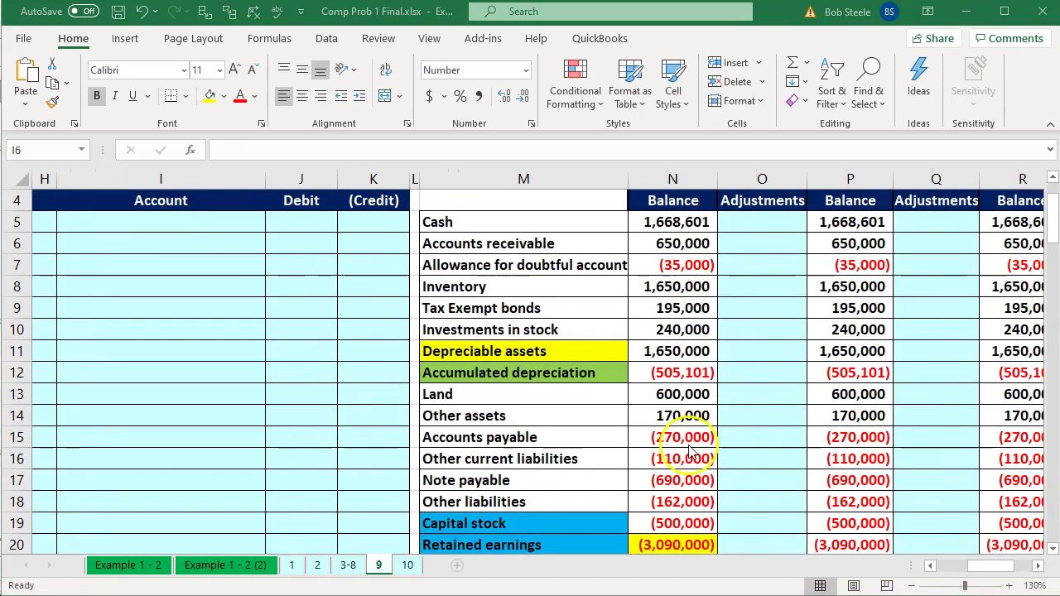
# Reference the trial balance's Depreciation account, cell M29, in account cell I6 of the adjusting entry
pyautogui.scroll(-5, 689, 452)
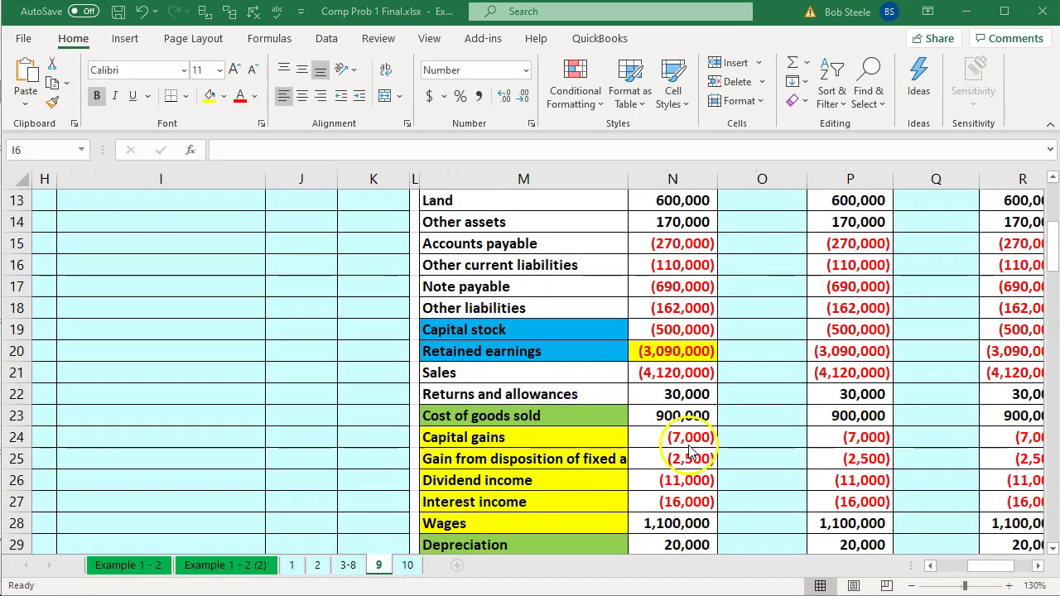
pyautogui.click(665, 420)
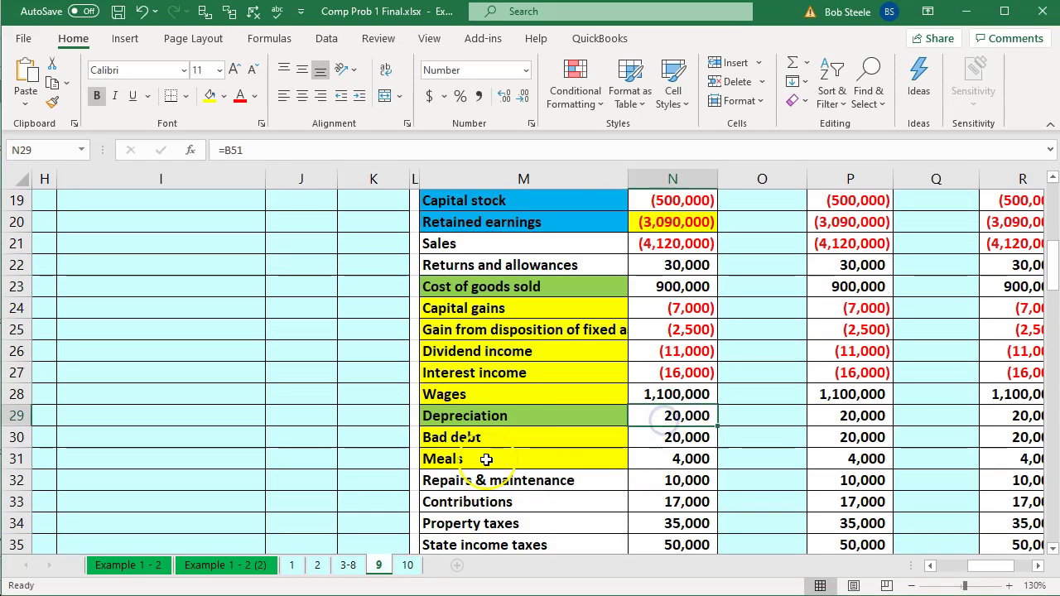
pyautogui.scroll(6, 486, 398)
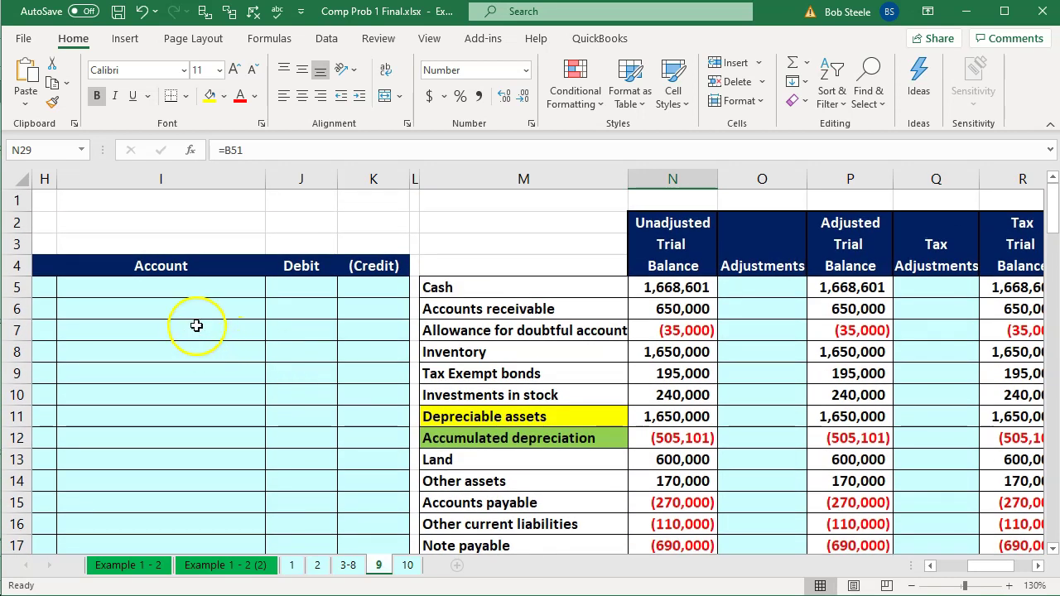
pyautogui.click(186, 309)
pyautogui.write('=')
pyautogui.press('Down')
pyautogui.press('Down')
pyautogui.press('Down')
pyautogui.press('Down')
pyautogui.press('Down')
pyautogui.press('Down')
pyautogui.press('Down')
pyautogui.press('Down')
pyautogui.press('Down')
pyautogui.press('Down')
pyautogui.press('Down')
pyautogui.press('Down')
pyautogui.press('Down')
pyautogui.press('Down')
pyautogui.press('Down')
pyautogui.press('Down')
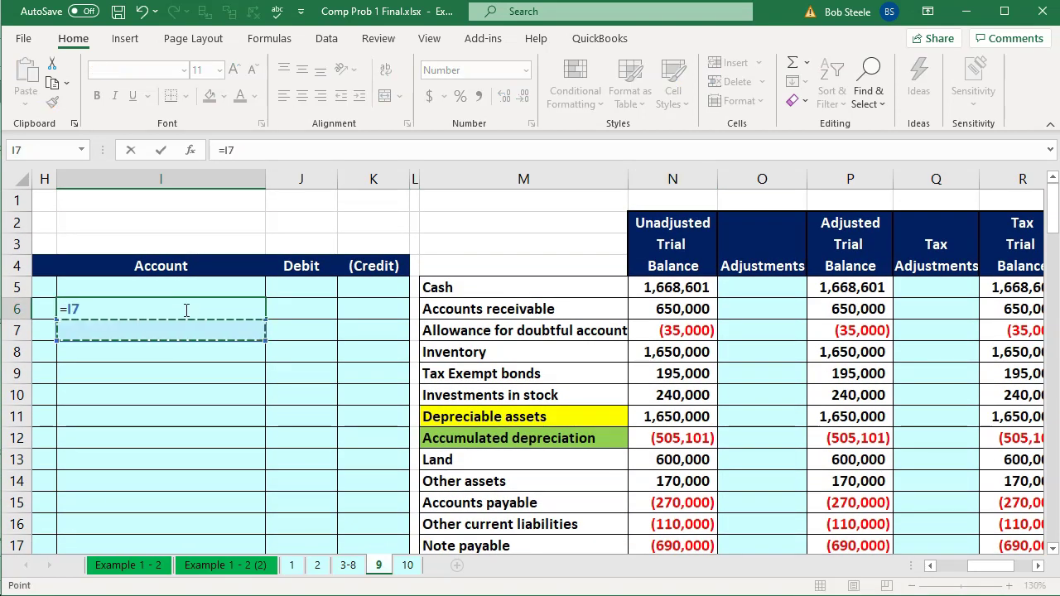
pyautogui.press('Right')
pyautogui.press('Right')
pyautogui.press('Right')
pyautogui.press('Down')
pyautogui.press('Down')
pyautogui.press('Down')
pyautogui.press('Down')
pyautogui.press('Down')
pyautogui.press('Down')
pyautogui.press('Down')
pyautogui.press('Down')
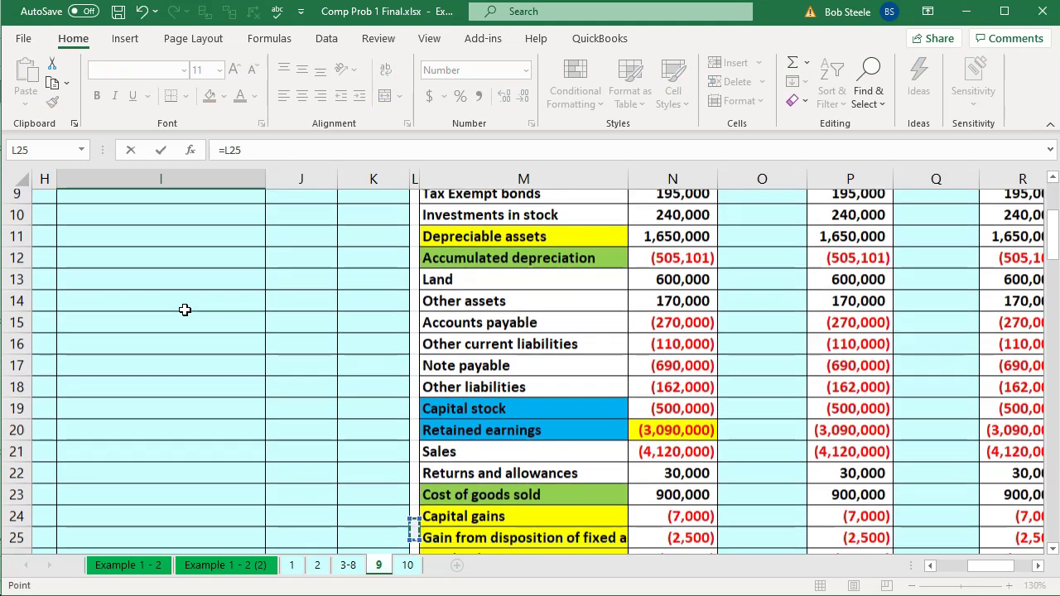
pyautogui.press('Right')
pyautogui.press('Up')
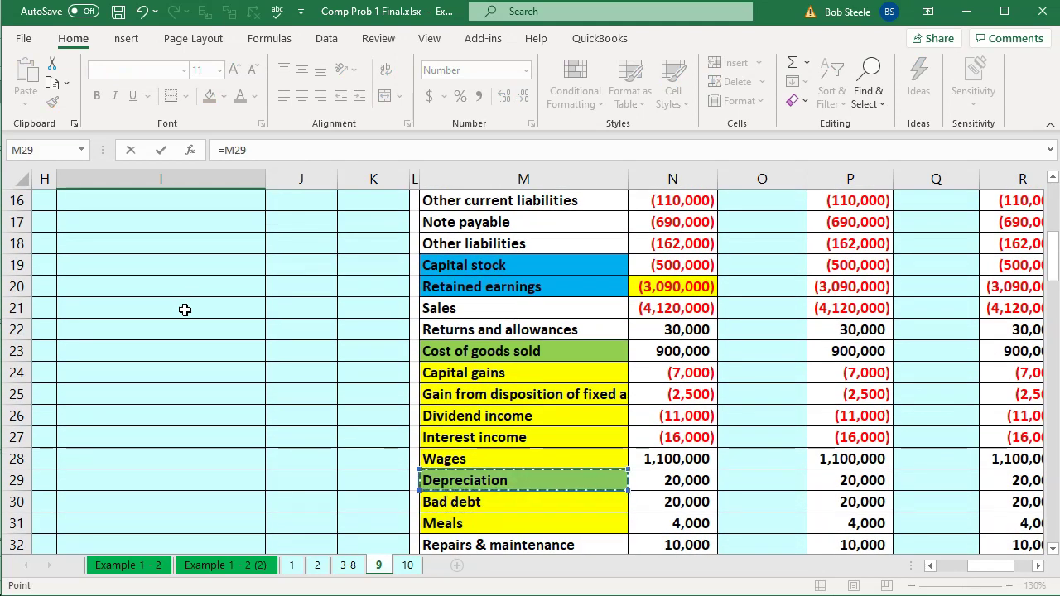
pyautogui.press('Return')
# Link account cell I5 of the adjusting entry to the Cost of goods sold account in cell M23 of the trial balance
pyautogui.press('Up')
pyautogui.press('Up')
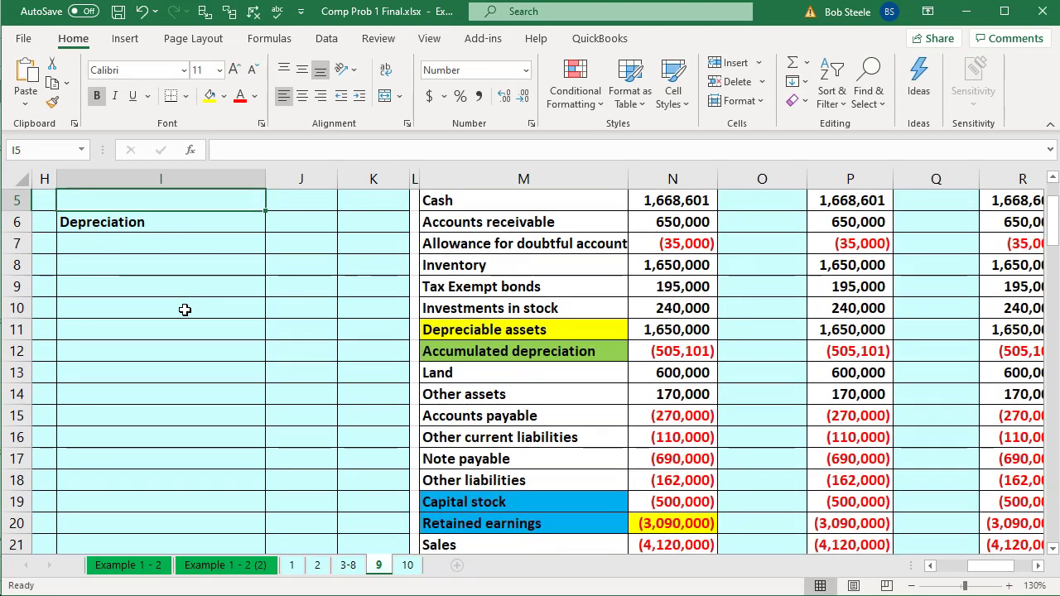
pyautogui.write('=')
pyautogui.press('Down')
pyautogui.press('Down')
pyautogui.press('Down')
pyautogui.press('Down')
pyautogui.press('Down')
pyautogui.press('Down')
pyautogui.press('Down')
pyautogui.press('Down')
pyautogui.press('Down')
pyautogui.press('Down')
pyautogui.press('Down')
pyautogui.press('Down')
pyautogui.press('Down')
pyautogui.press('Down')
pyautogui.press('Down')
pyautogui.press('Down')
pyautogui.press('Down')
pyautogui.press('Down')
pyautogui.press('Down')
pyautogui.press('Down')
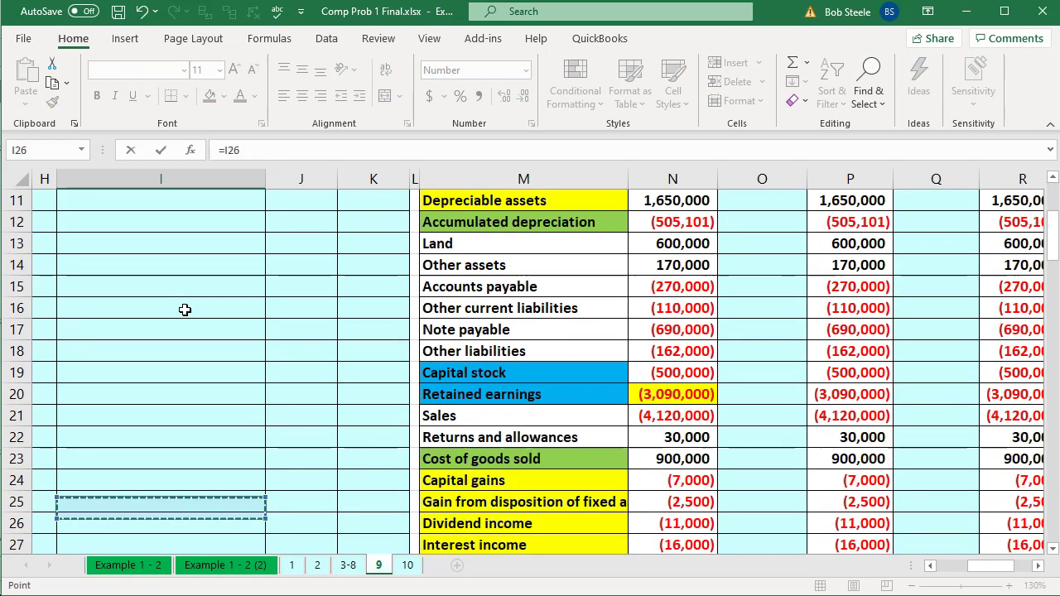
pyautogui.press('Down')
pyautogui.press('Down')
pyautogui.press('Down')
pyautogui.press('Right')
pyautogui.press('Right')
pyautogui.press('Right')
pyautogui.press('Up')
pyautogui.press('Up')
pyautogui.press('Up')
pyautogui.press('Up')
pyautogui.press('Up')
pyautogui.press('Up')
pyautogui.press('Right')
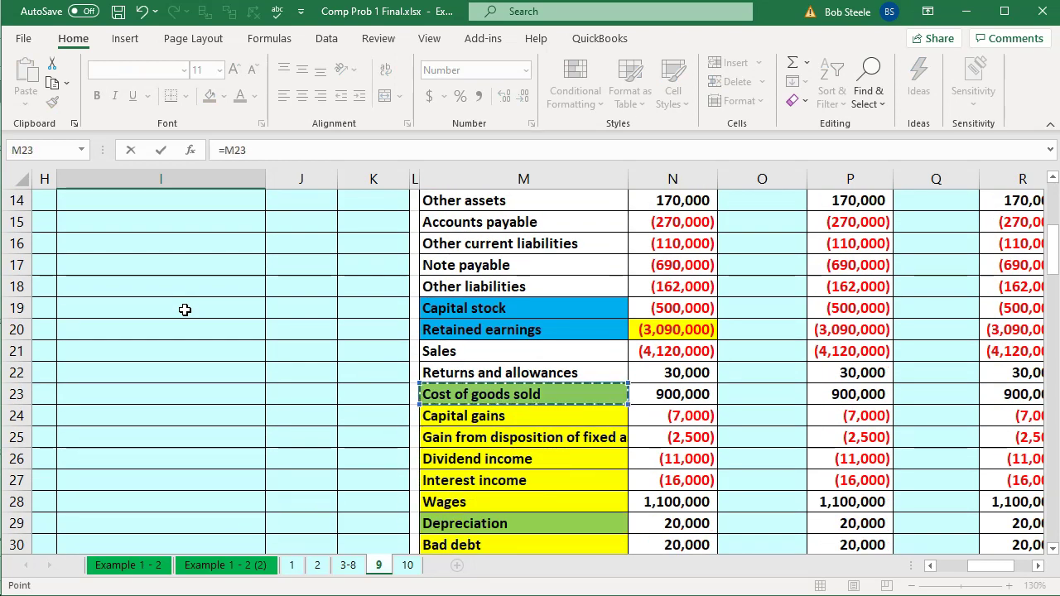
pyautogui.press('Return')
pyautogui.press('Up')
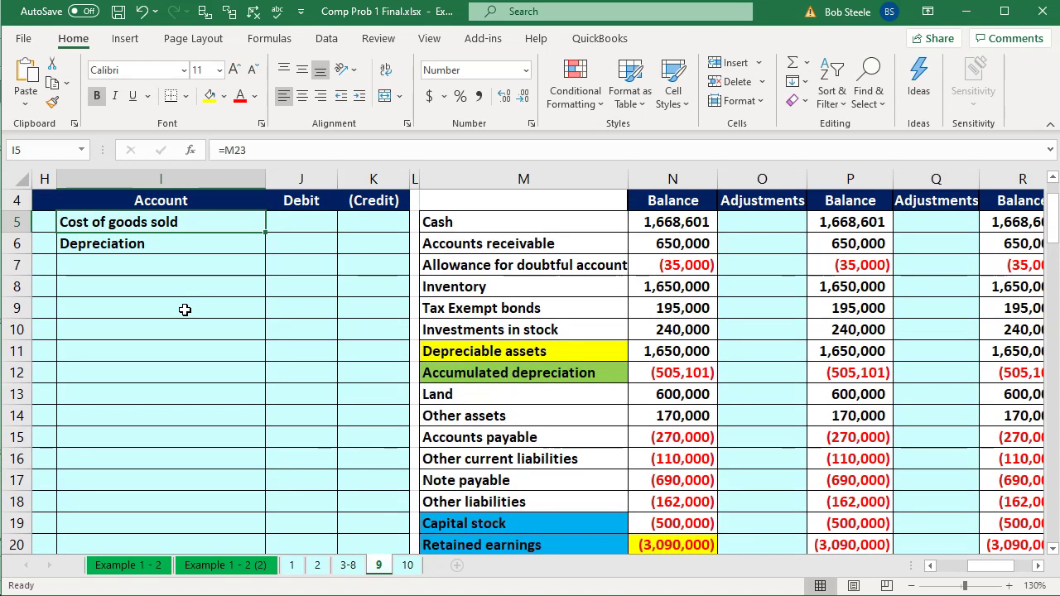
# Enter the Cost of goods sold debit in cell J5 as the formula =20000-2976
pyautogui.press('Right')
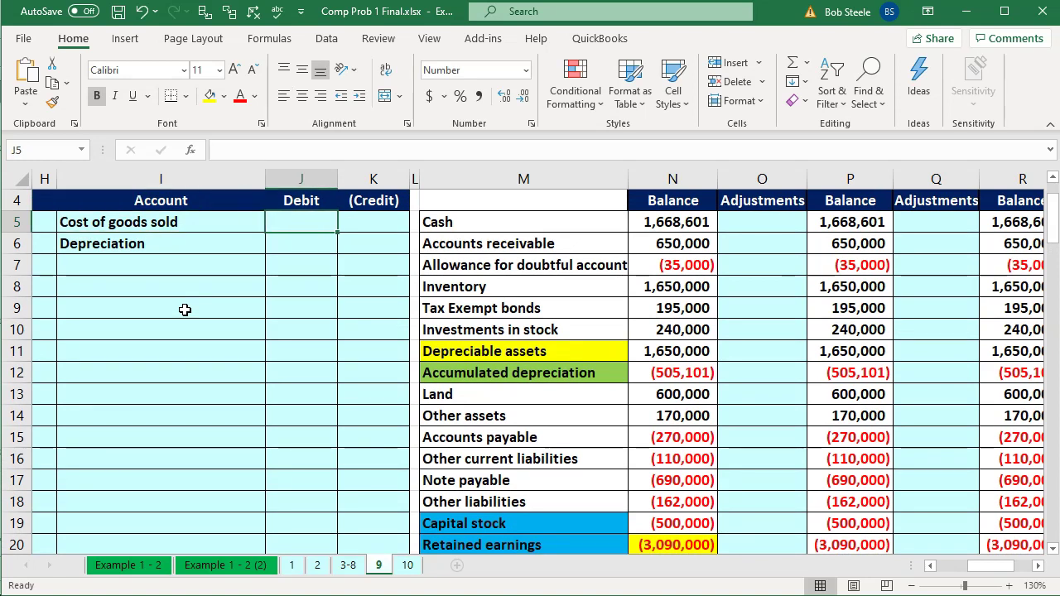
pyautogui.write('=20000-2976')
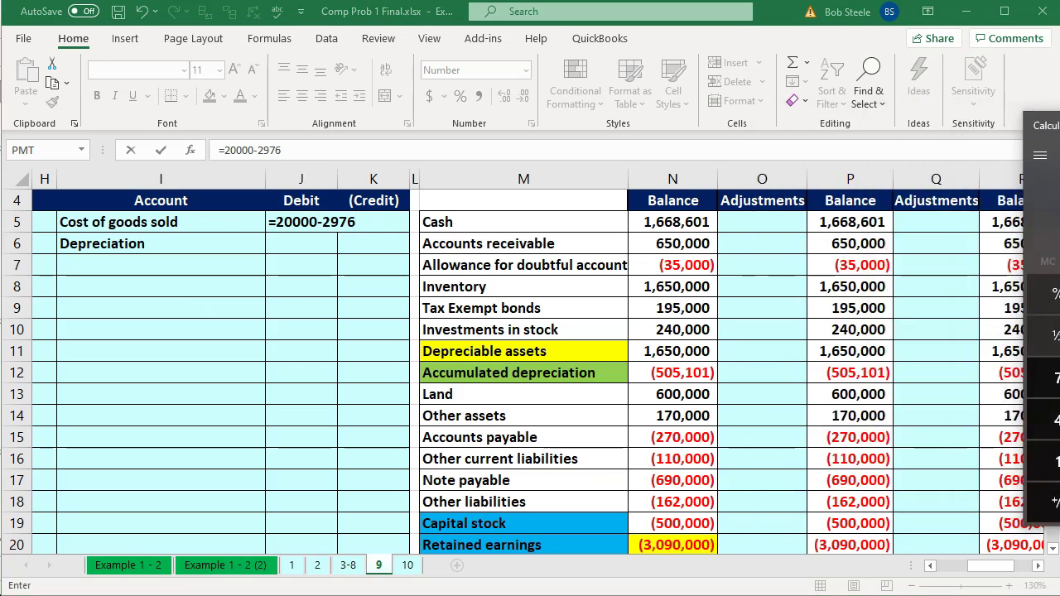
pyautogui.click(328, 222)
pyautogui.press('Return')
# Credit Depreciation in cell K6 with the negative of the debit amount in J5
pyautogui.press('Right')
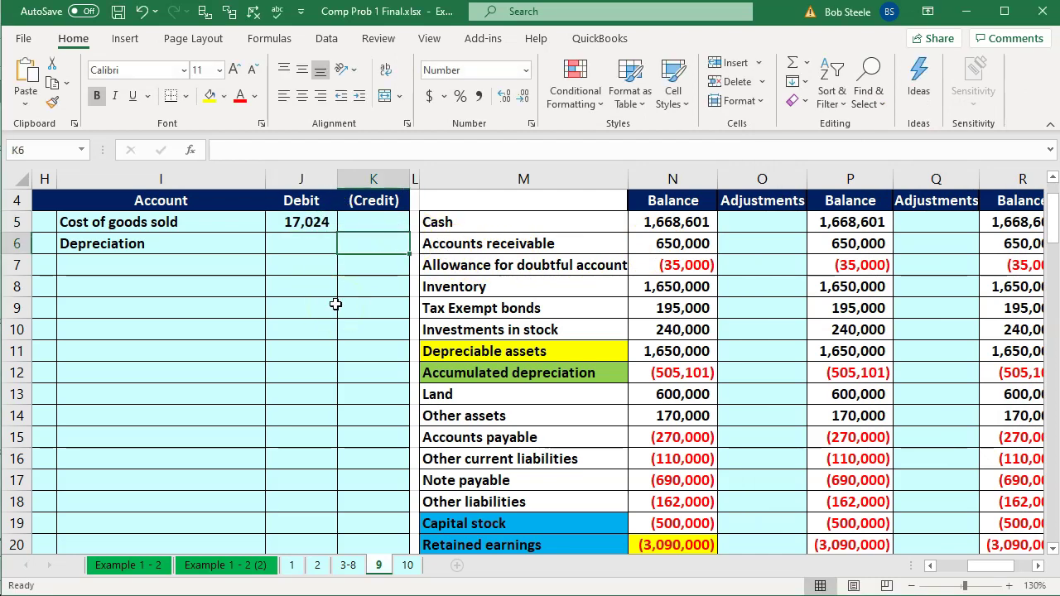
pyautogui.write('-')
pyautogui.press('Left')
pyautogui.press('Up')
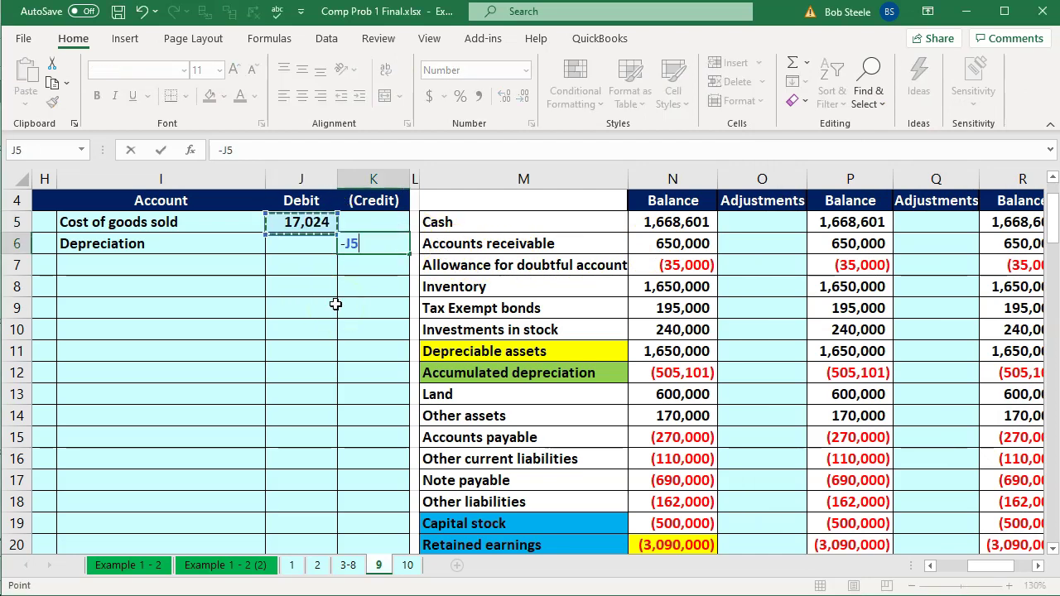
pyautogui.press('Return')
# Post the debit to the Cost of goods sold row by linking adjustments cell O23 to J5
pyautogui.click(335, 306)
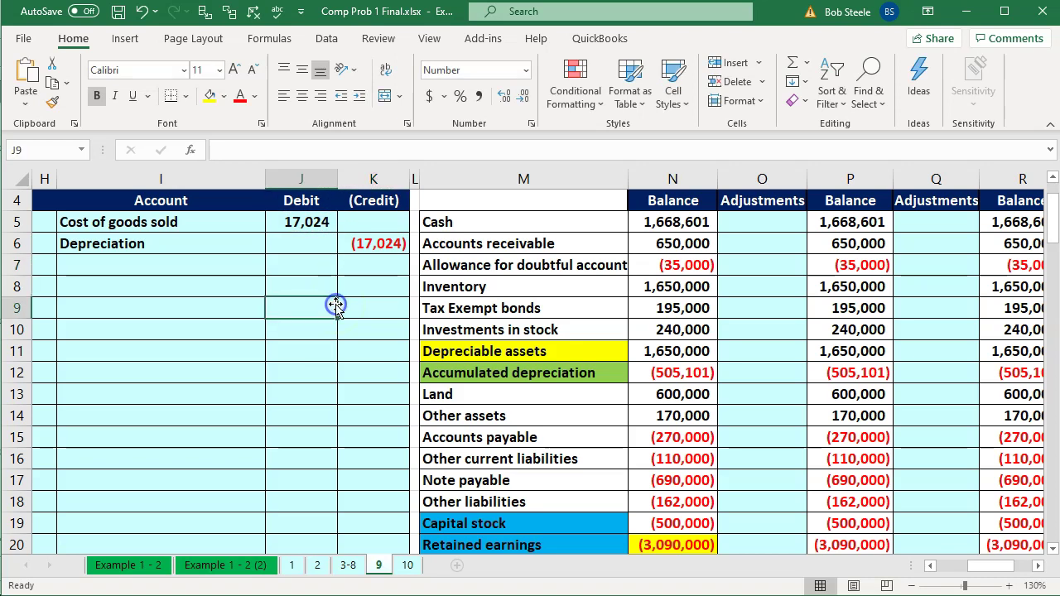
pyautogui.press('Down')
pyautogui.press('Down')
pyautogui.press('Down')
pyautogui.press('Down')
pyautogui.press('Down')
pyautogui.press('Down')
pyautogui.press('Down')
pyautogui.press('Down')
pyautogui.press('Down')
pyautogui.press('Down')
pyautogui.press('Down')
pyautogui.press('Down')
pyautogui.press('Down')
pyautogui.press('Down')
pyautogui.press('Down')
pyautogui.press('Down')
pyautogui.press('Down')
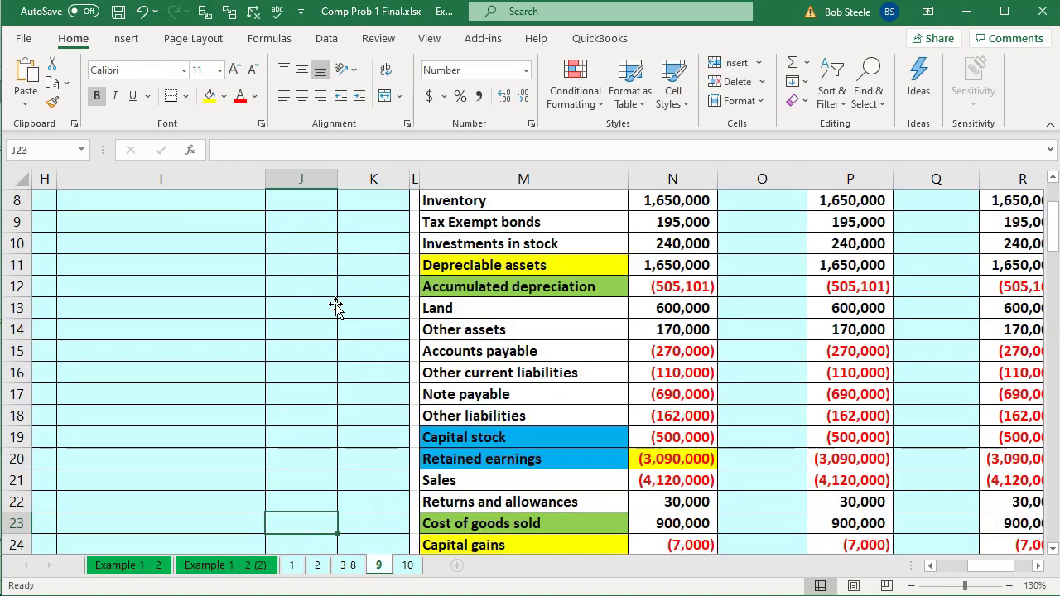
pyautogui.press('Right')
pyautogui.press('Right')
pyautogui.press('Right')
pyautogui.press('Right')
pyautogui.press('Right')
pyautogui.press('Up')
pyautogui.press('Up')
pyautogui.press('Up')
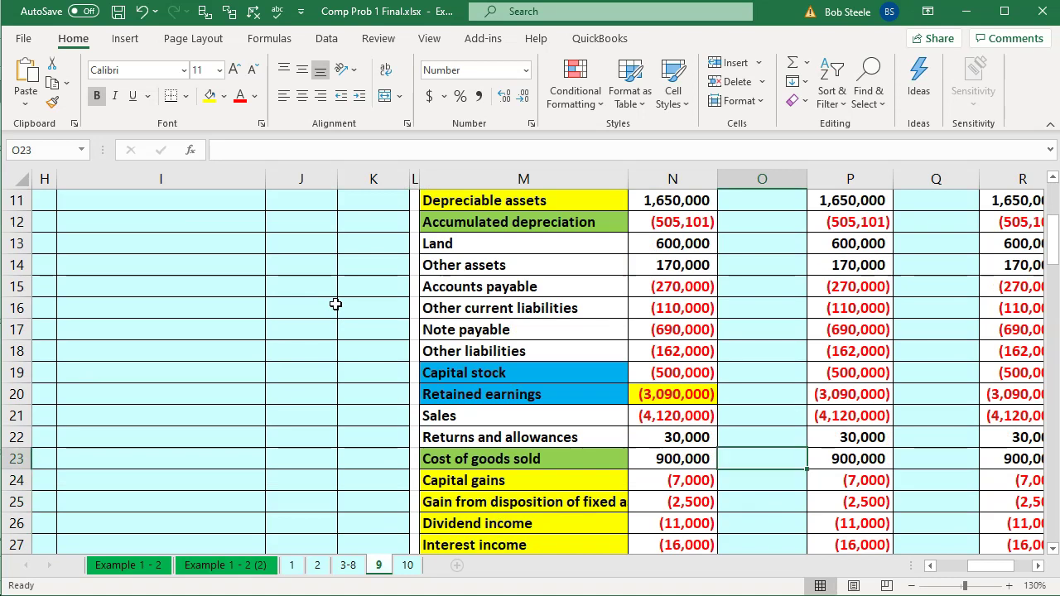
pyautogui.write('=')
pyautogui.press('Left')
pyautogui.press('Left')
pyautogui.press('Left')
pyautogui.press('Left')
pyautogui.press('Left')
pyautogui.press('Up')
pyautogui.press('Up')
pyautogui.press('Up')
pyautogui.press('Up')
pyautogui.press('Up')
pyautogui.press('Up')
pyautogui.press('Up')
pyautogui.press('Up')
pyautogui.press('Up')
pyautogui.press('Up')
pyautogui.press('Up')
pyautogui.press('Up')
pyautogui.press('Up')
pyautogui.press('Up')
pyautogui.press('Up')
pyautogui.press('Up')
pyautogui.press('Up')
pyautogui.press('Up')
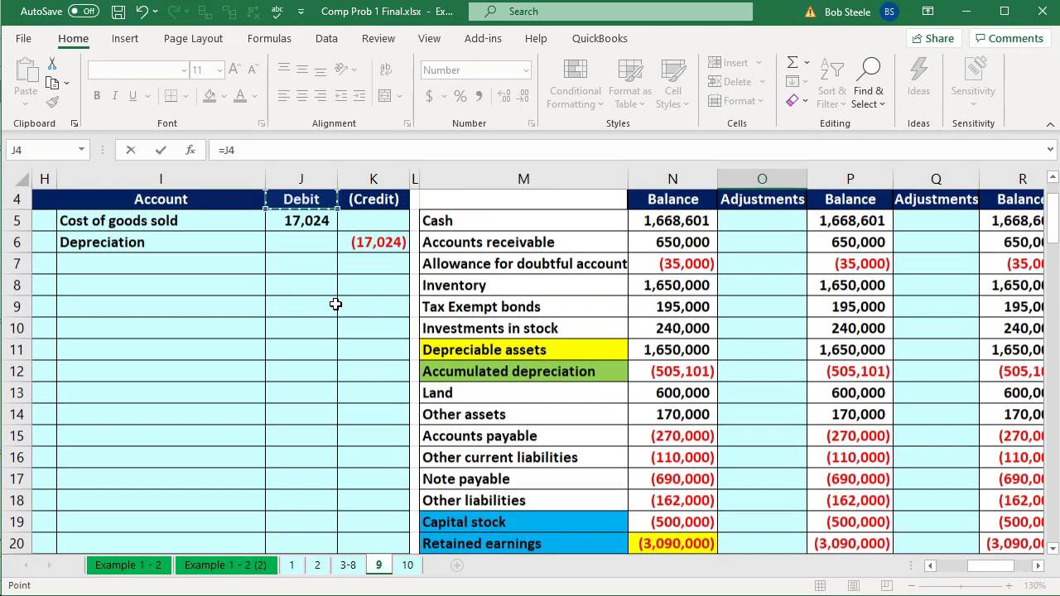
pyautogui.press('Return')
# Post the credit to the Depreciation row by linking adjustments cell O29 to K6
pyautogui.press('Down')
pyautogui.press('Down')
pyautogui.press('Down')
pyautogui.press('Down')
pyautogui.press('Down')
pyautogui.press('Down')
pyautogui.press('Down')
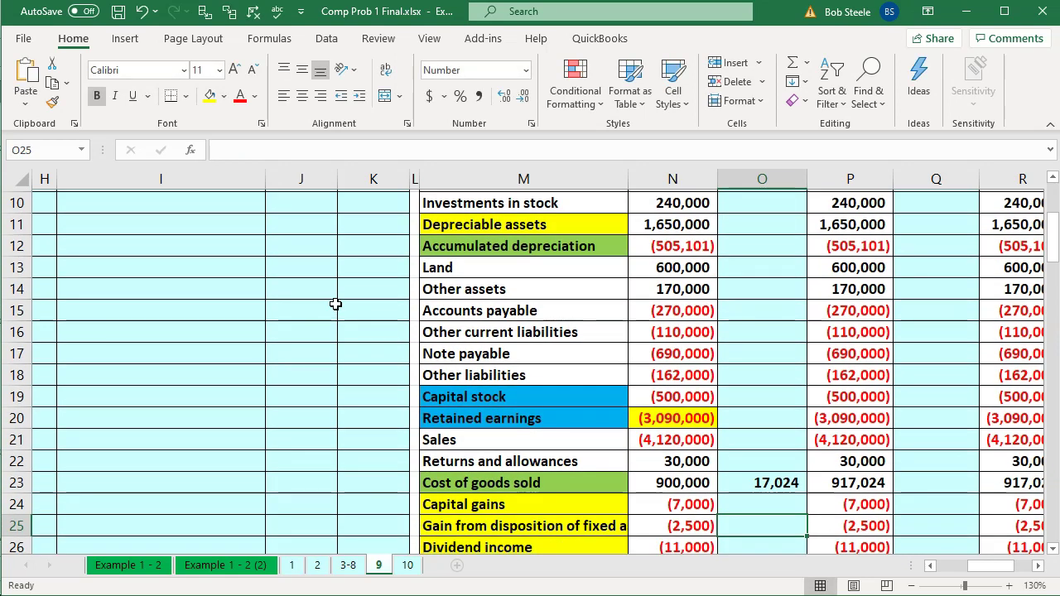
pyautogui.press('Up')
pyautogui.press('Up')
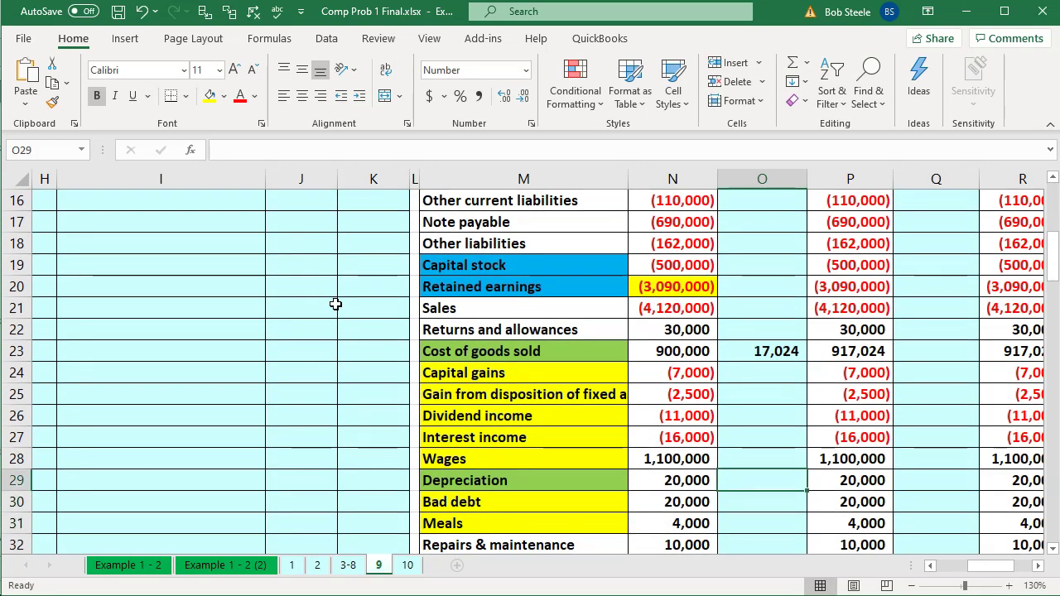
pyautogui.write('=')
pyautogui.press('Left')
pyautogui.press('Left')
pyautogui.press('Left')
pyautogui.press('Left')
pyautogui.press('Up')
pyautogui.press('Up')
pyautogui.press('Up')
pyautogui.press('Up')
pyautogui.press('Up')
pyautogui.press('Up')
pyautogui.press('Up')
pyautogui.press('Up')
pyautogui.press('Up')
pyautogui.press('Up')
pyautogui.press('Up')
pyautogui.press('Up')
pyautogui.press('Up')
pyautogui.press('Up')
pyautogui.press('Up')
pyautogui.press('Up')
pyautogui.press('Up')
pyautogui.press('Up')
pyautogui.press('Up')
pyautogui.press('Up')
pyautogui.press('Up')
pyautogui.press('Up')
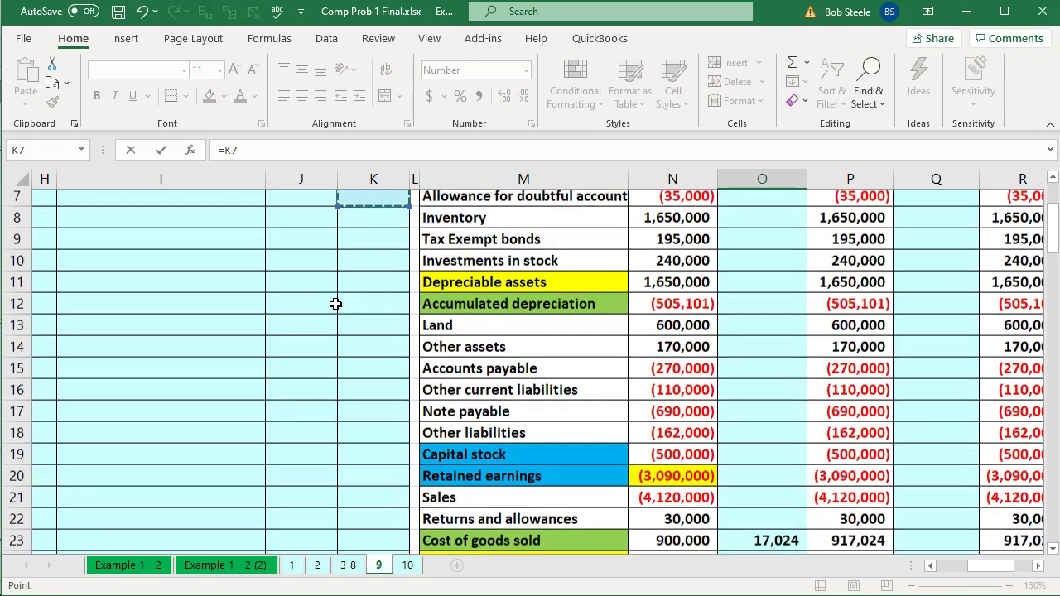
pyautogui.press('Down')
pyautogui.press('Down')
pyautogui.press('Tab')
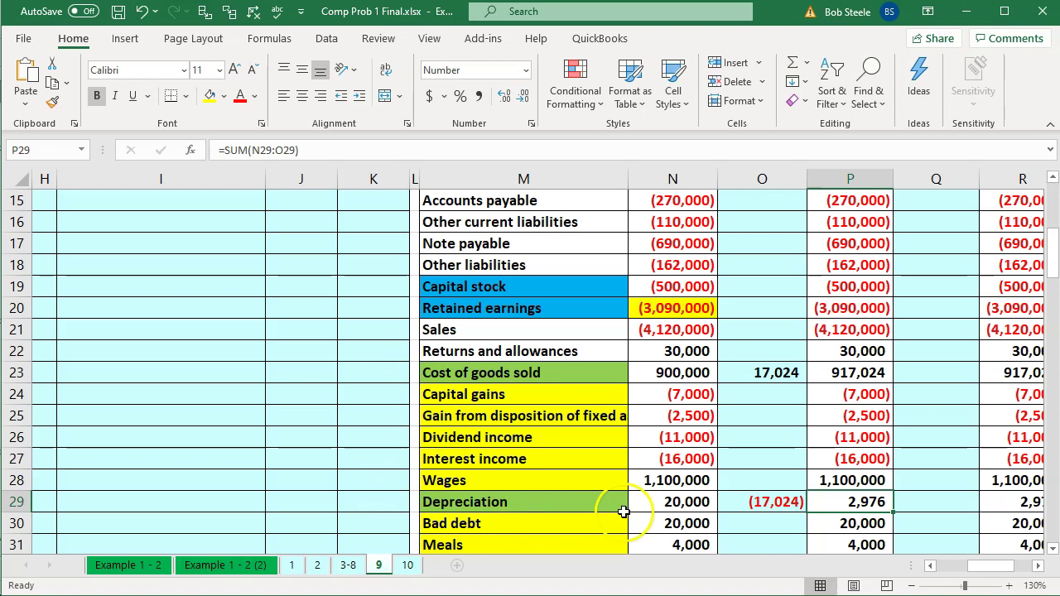
# Review the adjusted column P balances for Accumulated depreciation, Cost of goods sold and Depreciation
pyautogui.scroll(2, 824, 502)
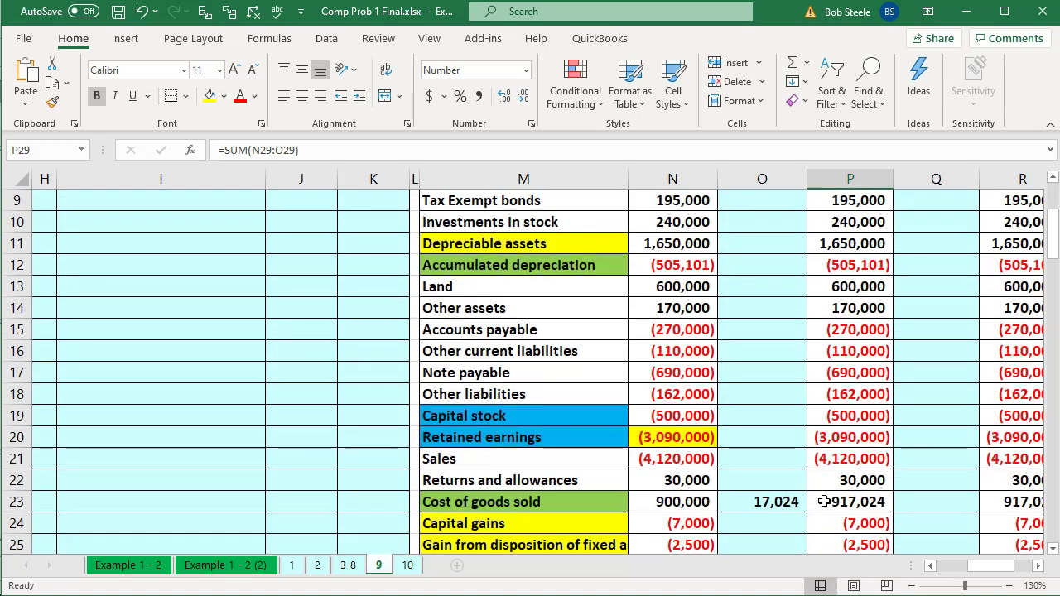
pyautogui.click(831, 264)
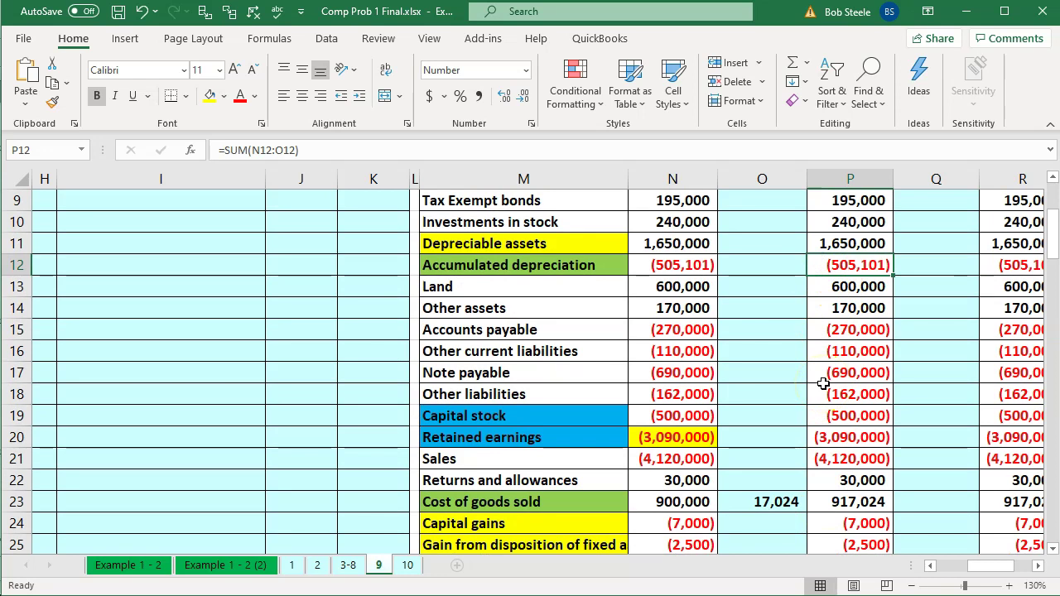
pyautogui.scroll(-1, 824, 383)
pyautogui.click(847, 436)
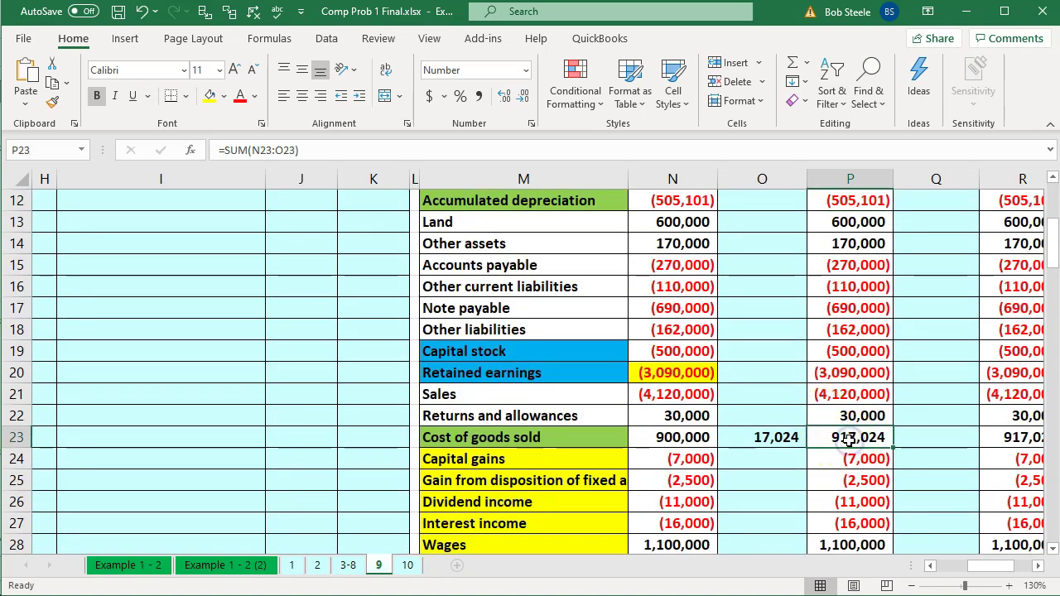
pyautogui.scroll(-1, 849, 440)
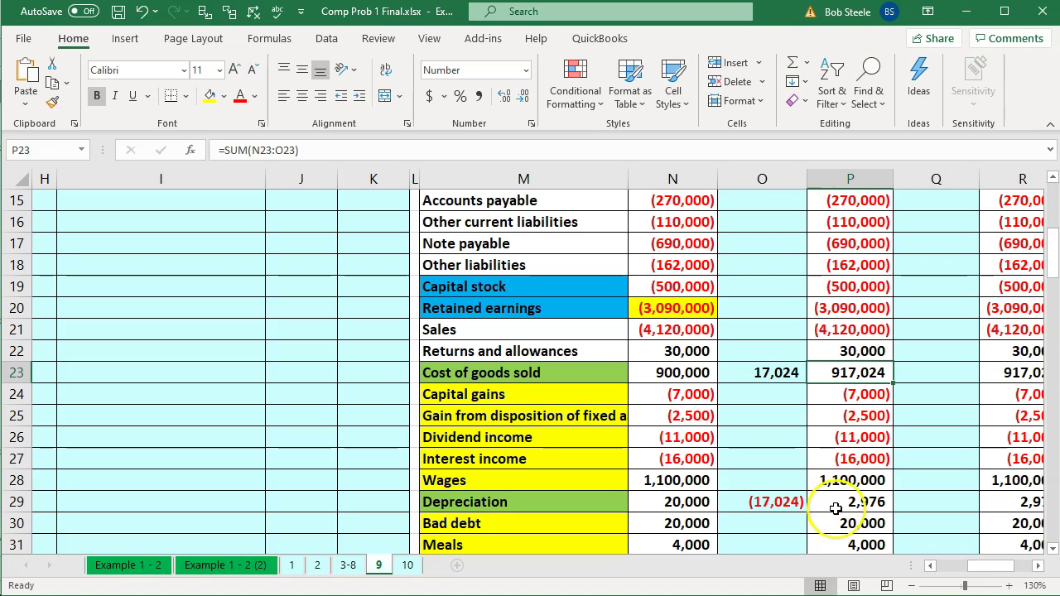
# Switch to Lacerte and trace the depreciation on line 20 of Form 1120, page 1, to its input screen
pyautogui.hotkey('alt', 'Tab')
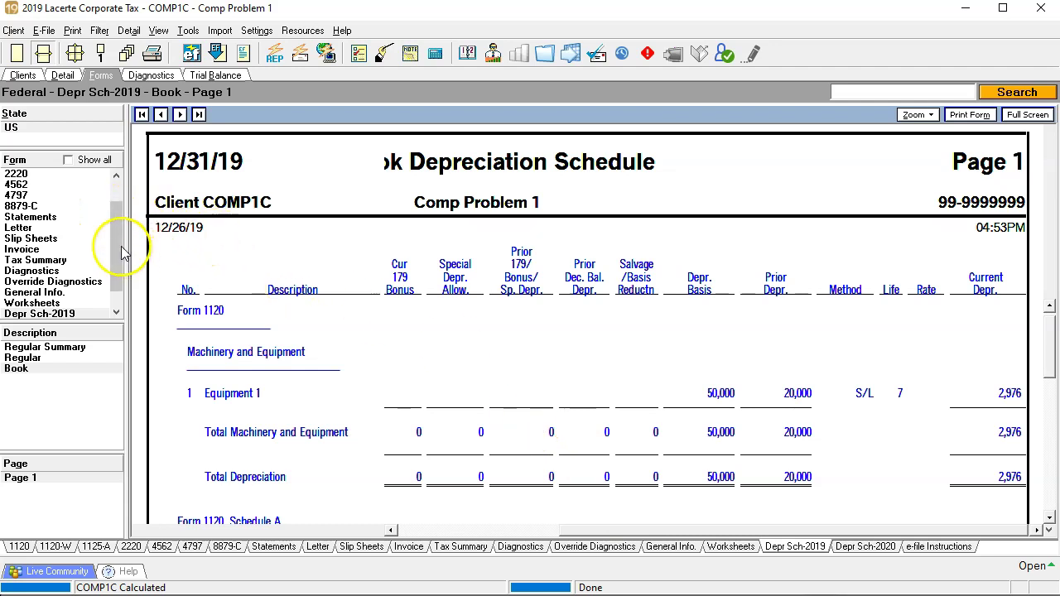
pyautogui.moveTo(118, 240); pyautogui.dragTo(108, 161)
pyautogui.click(25, 174)
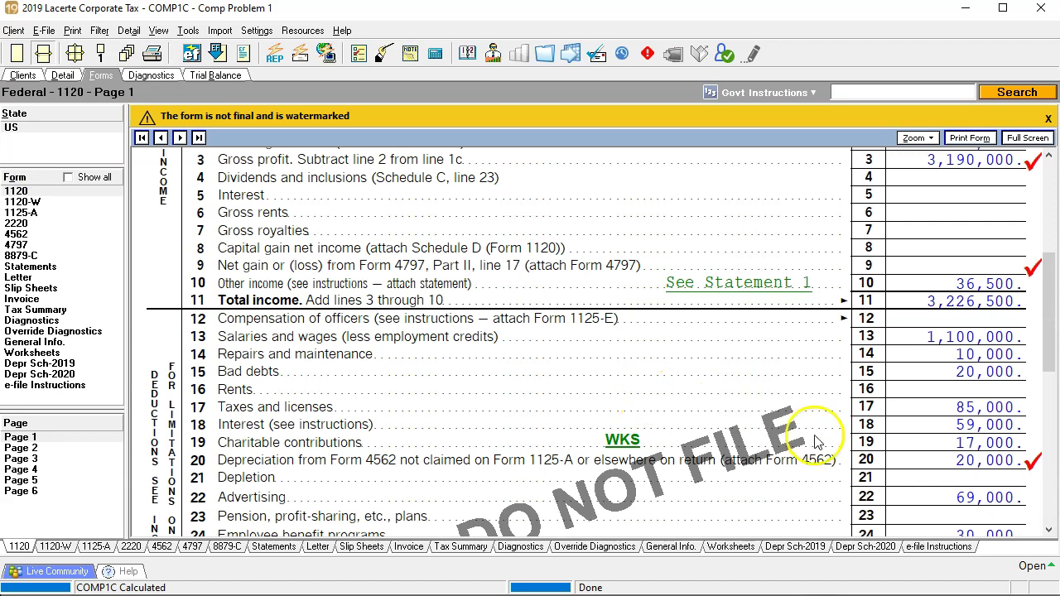
pyautogui.scroll(-3, 847, 452)
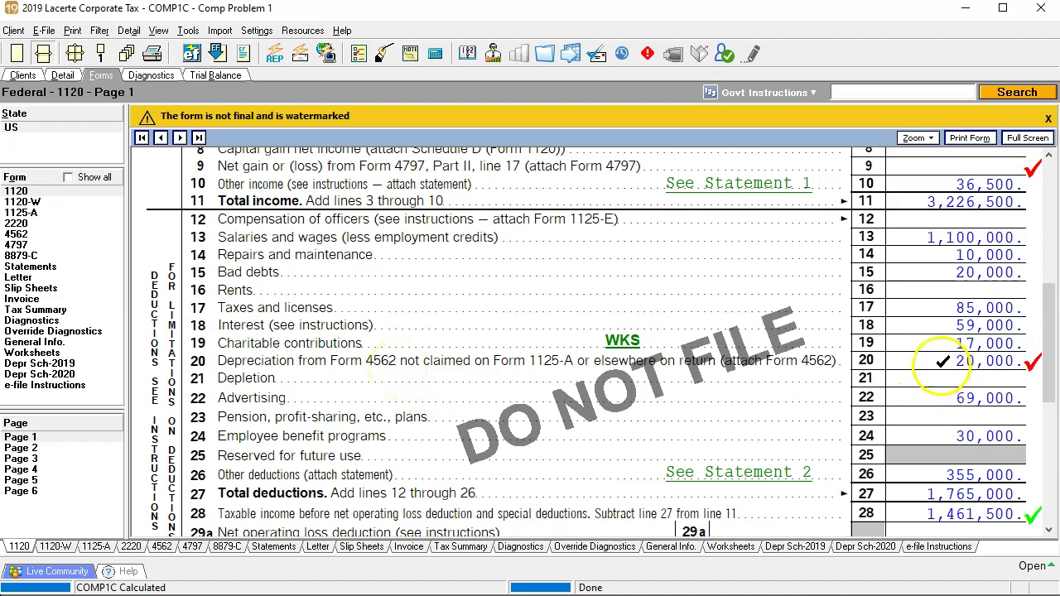
pyautogui.rightClick(940, 361)
pyautogui.click(949, 371)
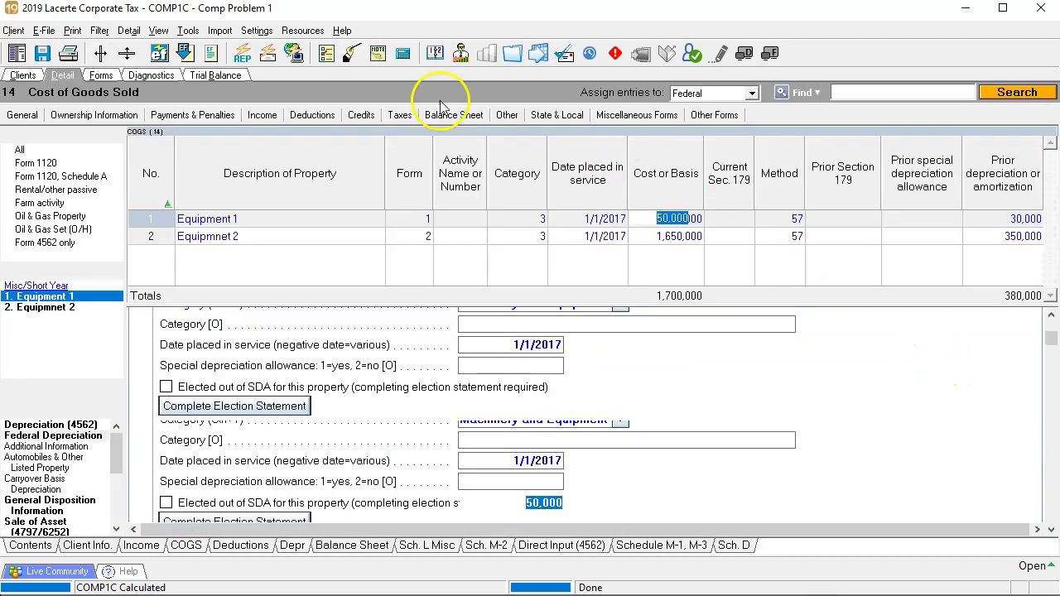
# On the 20.1 Deductions screen, add a supporting detail amount of -17,024 to the Depreciation override
pyautogui.click(311, 115)
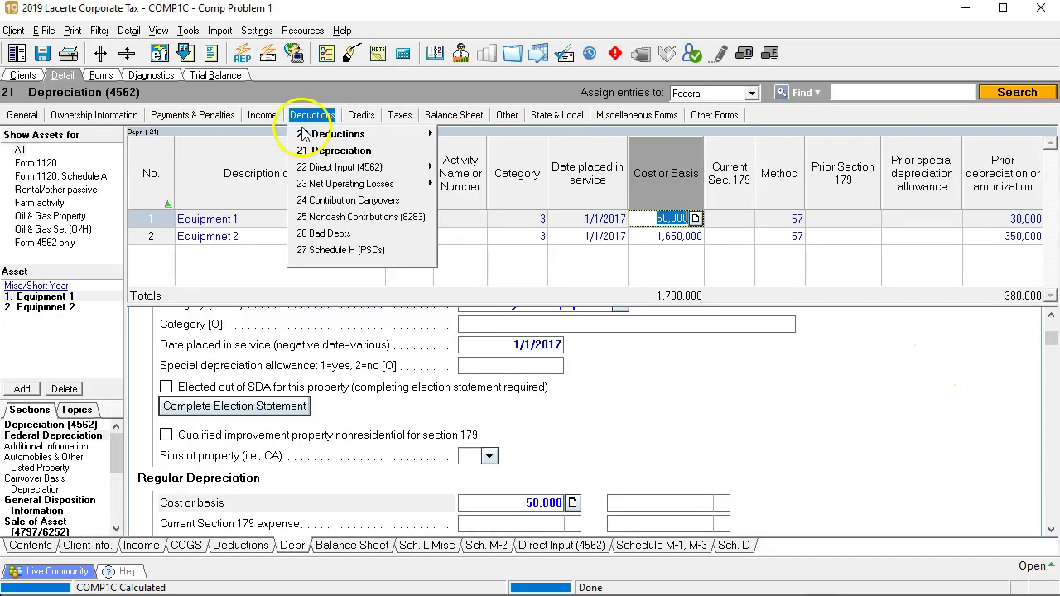
pyautogui.moveTo(330, 139)
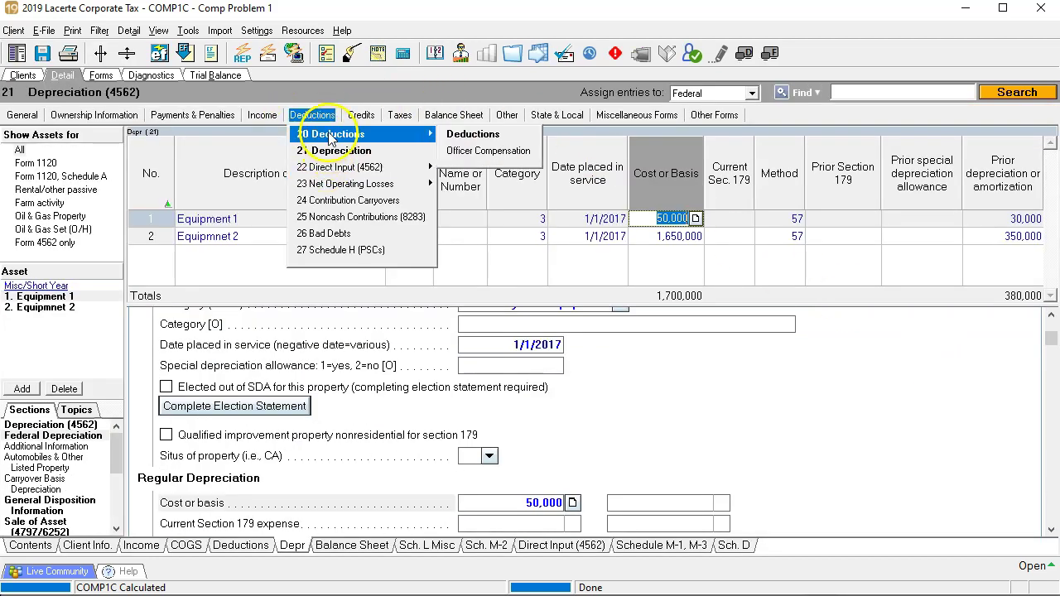
pyautogui.click(447, 134)
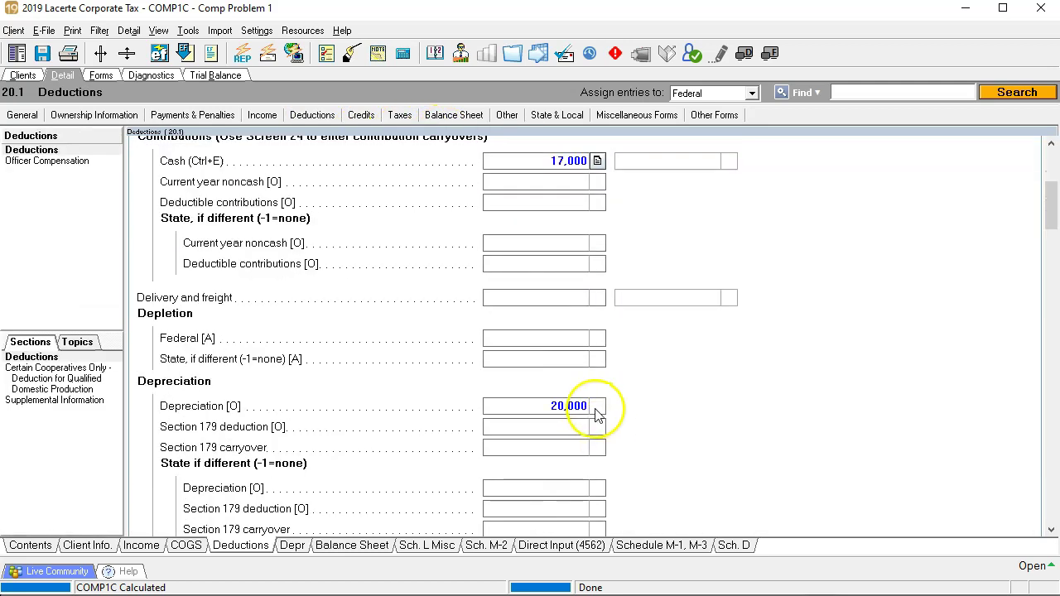
pyautogui.doubleClick(594, 407)
pyautogui.click(758, 319)
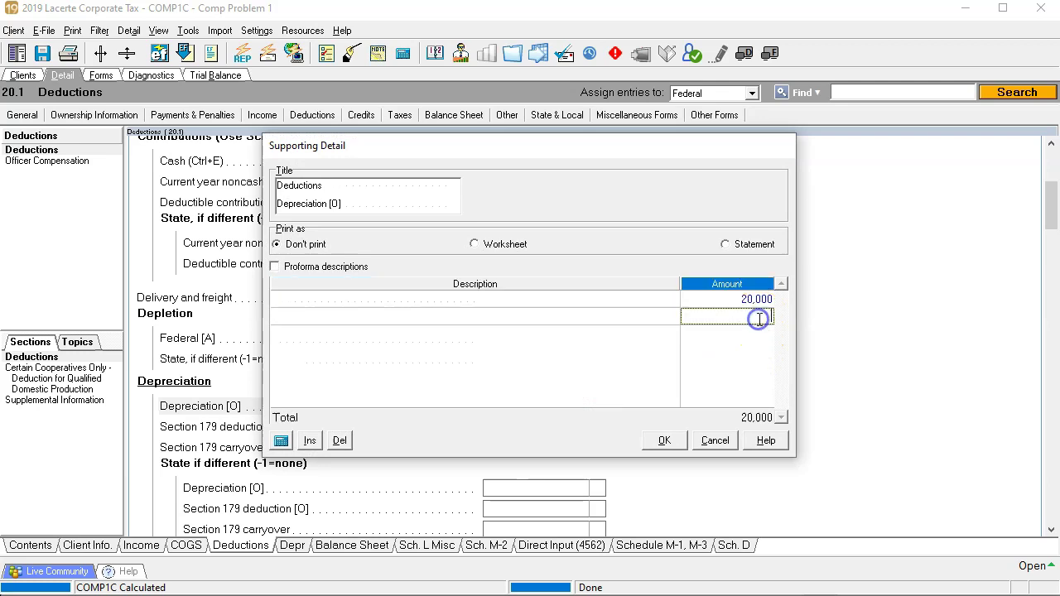
pyautogui.hotkey('alt', 'Tab')
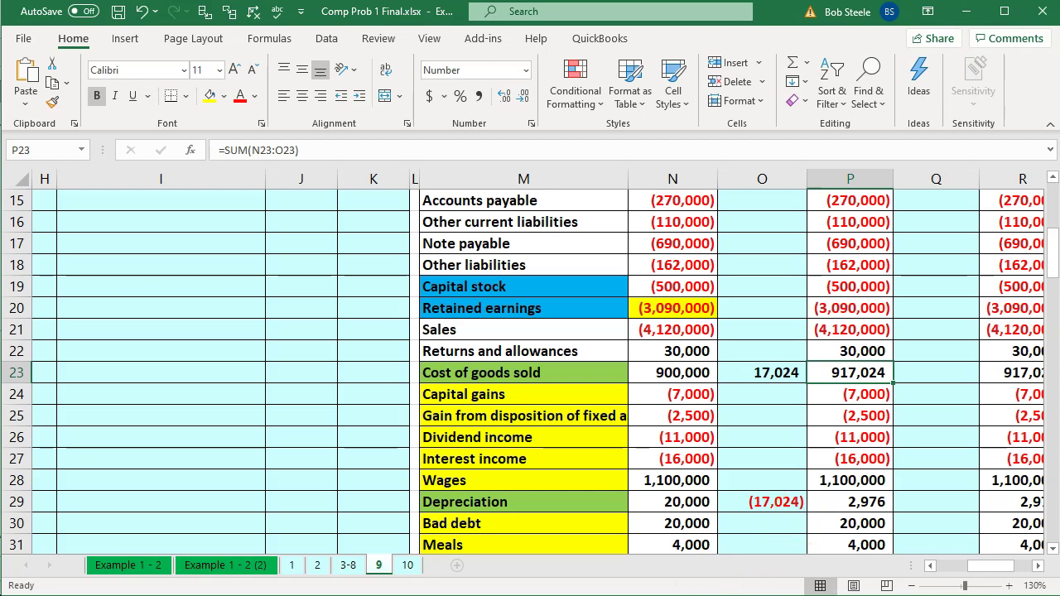
pyautogui.hotkey('alt', 'Tab')
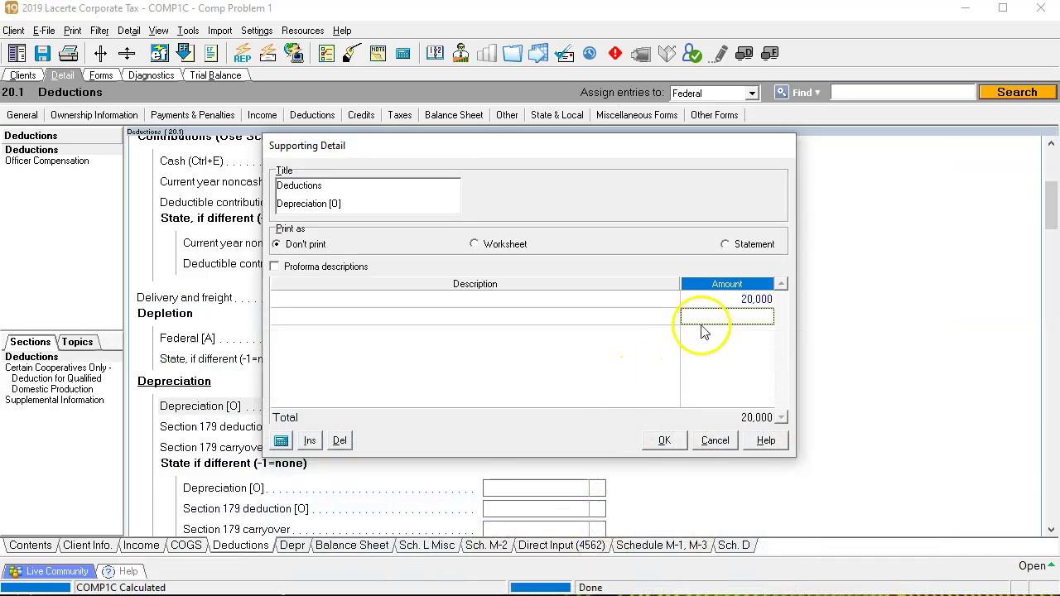
pyautogui.write('-170')
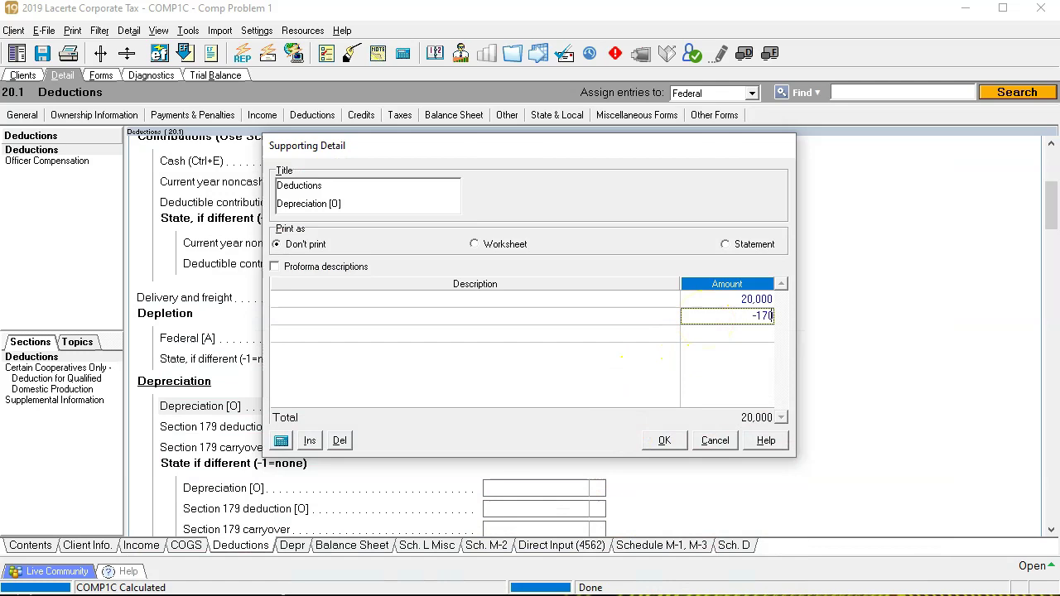
pyautogui.press('Return')
pyautogui.click(663, 440)
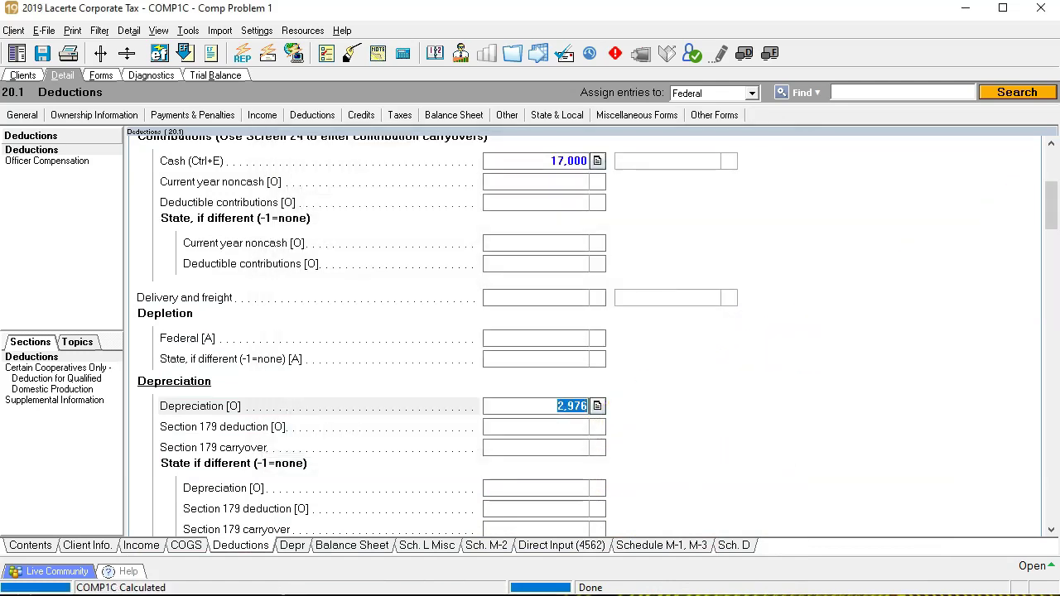
pyautogui.hotkey('alt', 'Tab')
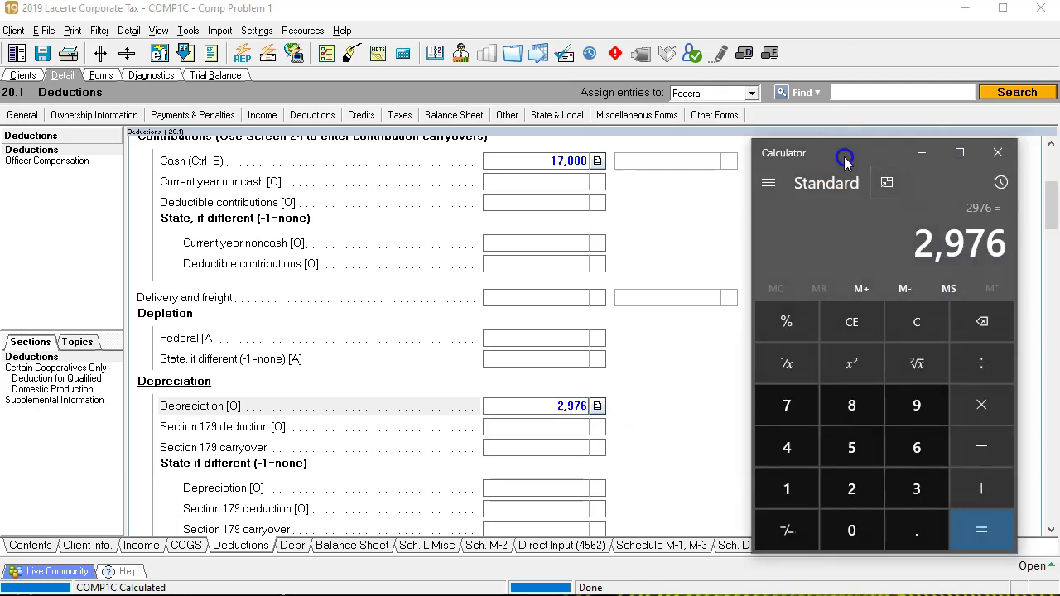
# Close the calculator and examine the cost of goods sold lines on Form 1125-A
pyautogui.click(902, 154)
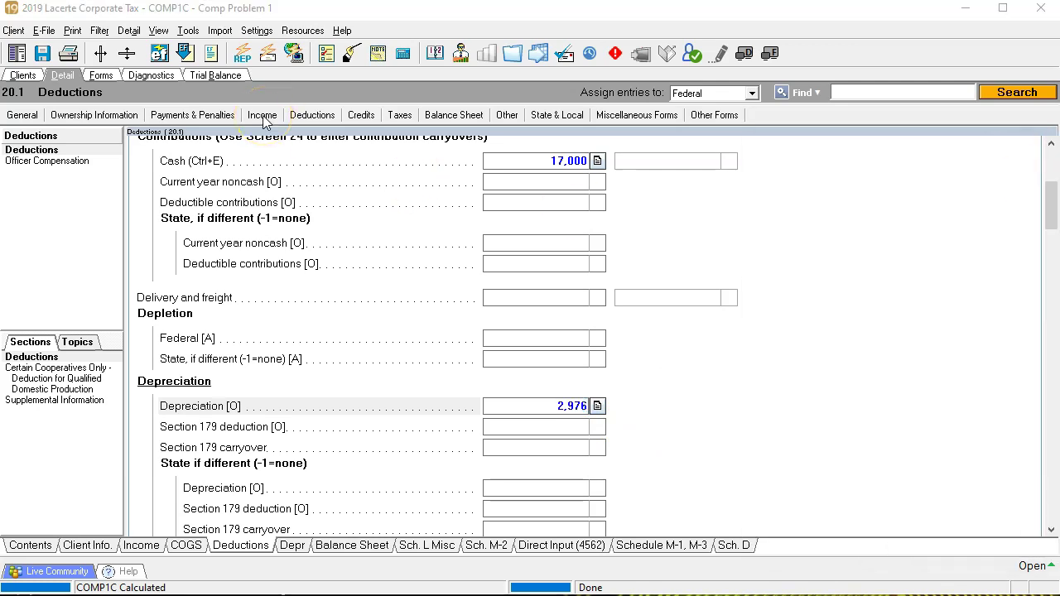
pyautogui.click(101, 75)
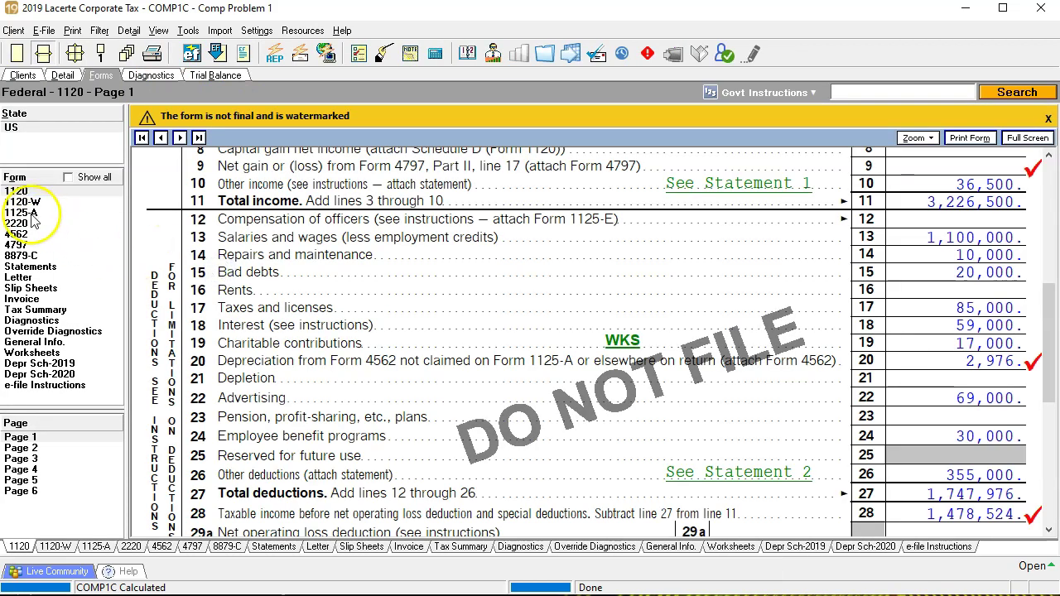
pyautogui.click(31, 213)
pyautogui.scroll(5, 585, 331)
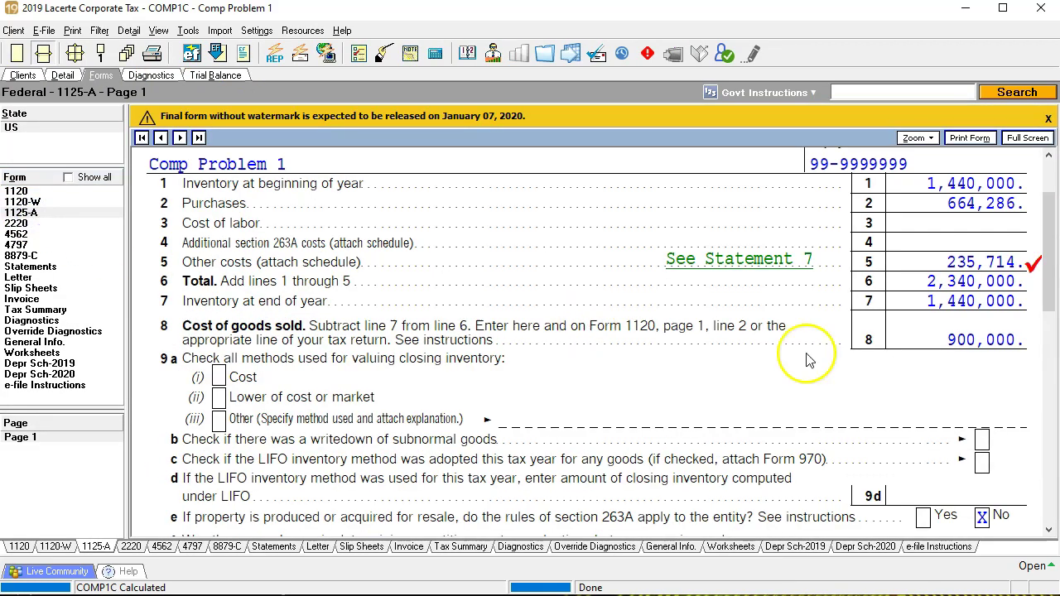
pyautogui.scroll(2, 913, 259)
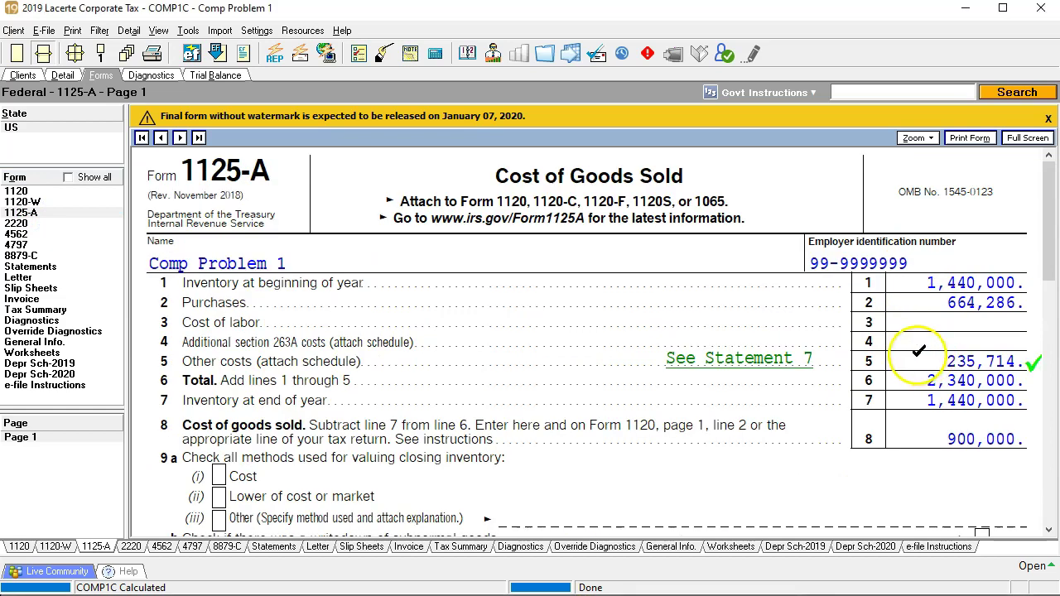
# Examine the current depreciation totals for sold and remaining assets on the 2019 Book Depreciation Schedule
pyautogui.click(47, 363)
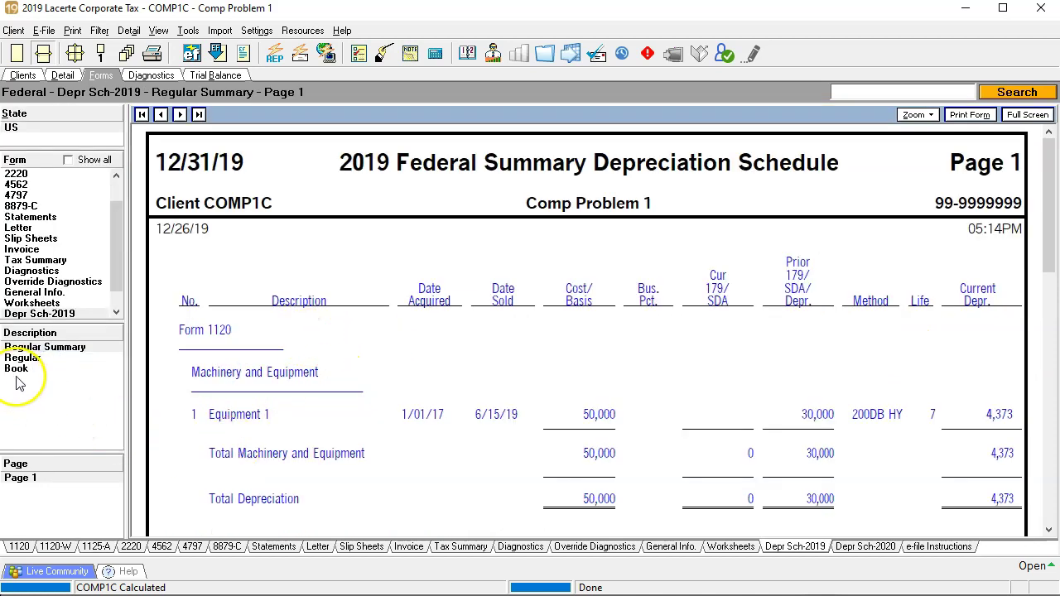
pyautogui.click(17, 369)
pyautogui.scroll(-3, 538, 364)
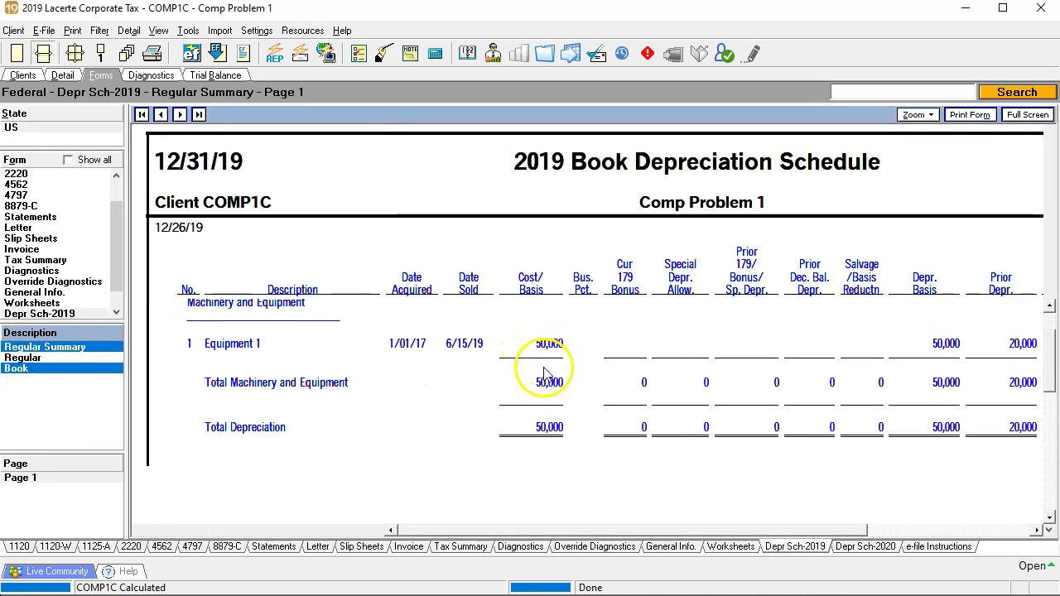
pyautogui.moveTo(1057, 357); pyautogui.dragTo(1048, 431)
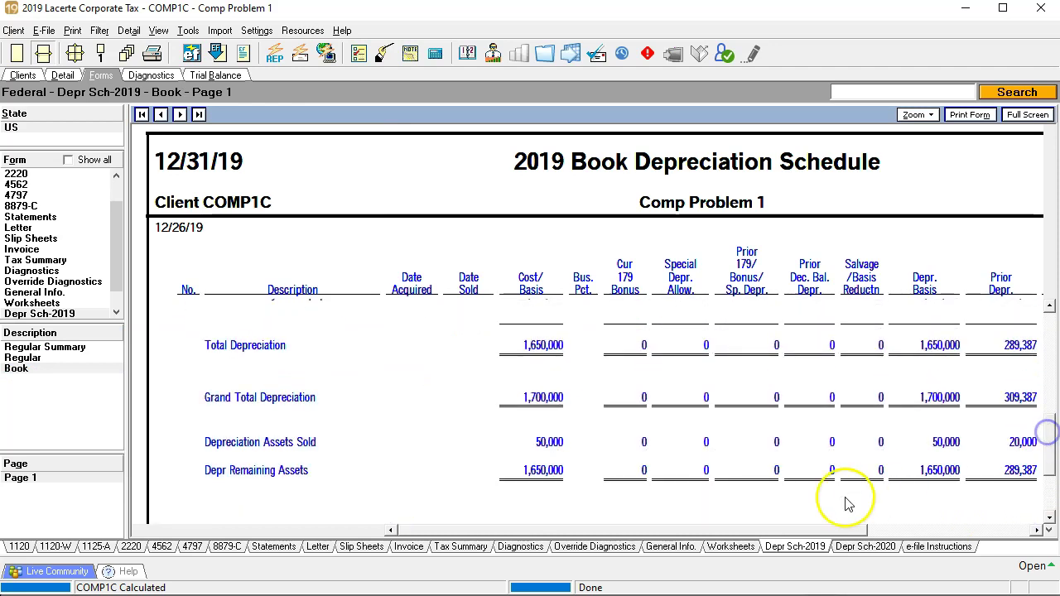
pyautogui.moveTo(833, 531); pyautogui.dragTo(1040, 506)
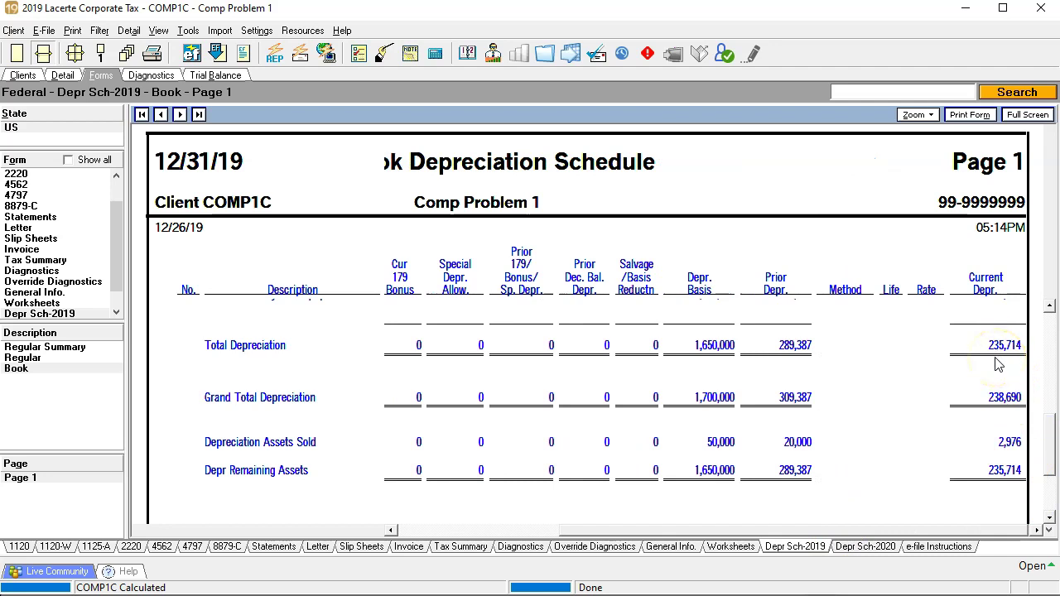
# Return to Form 1125-A and trace the Purchases amount on line 2 to its input screen
pyautogui.click(121, 219)
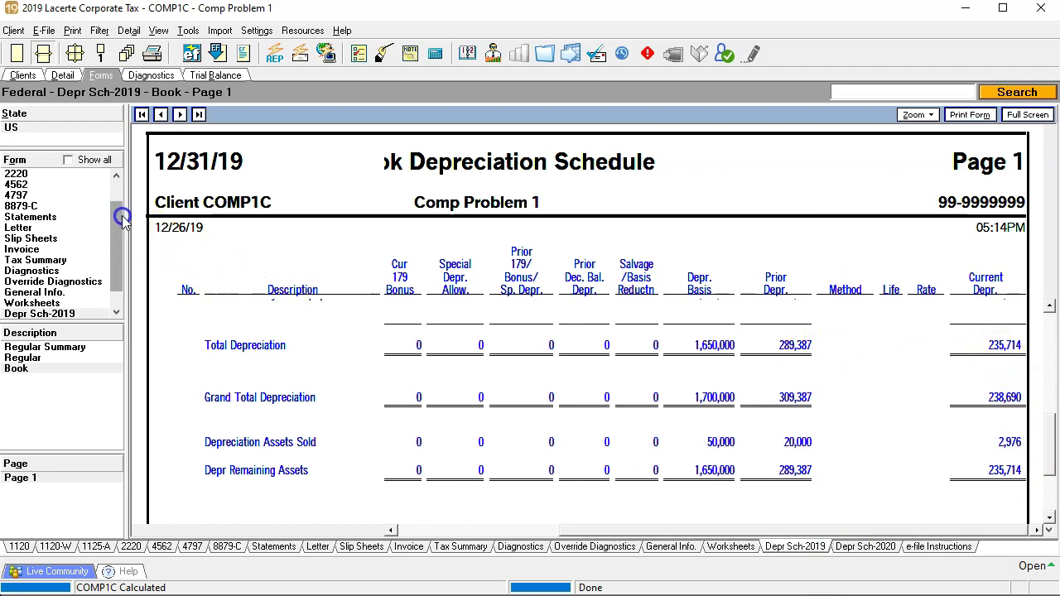
pyautogui.moveTo(121, 219); pyautogui.dragTo(121, 182)
pyautogui.click(66, 173)
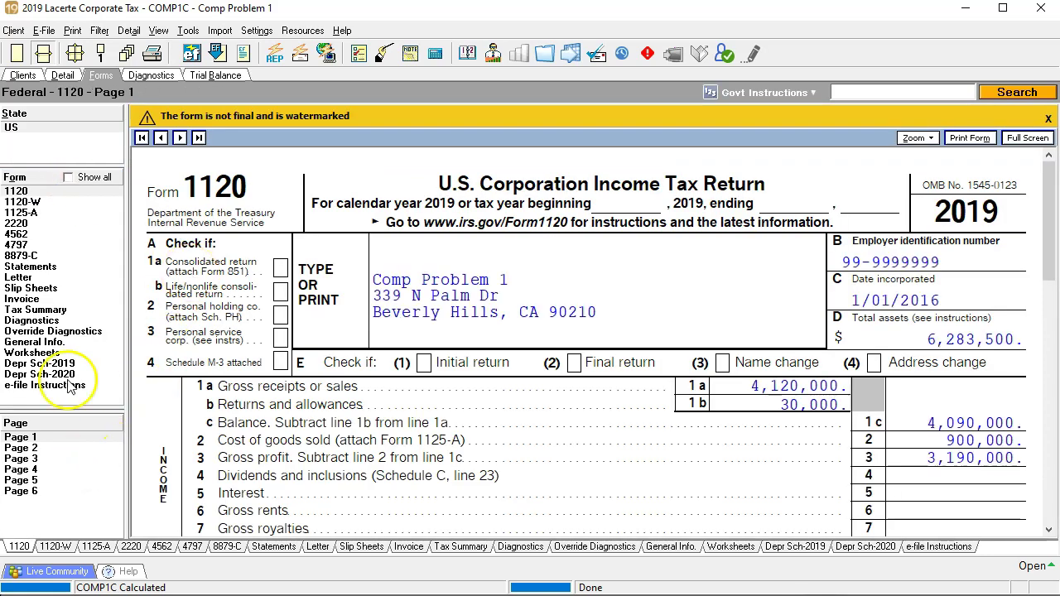
pyautogui.click(35, 213)
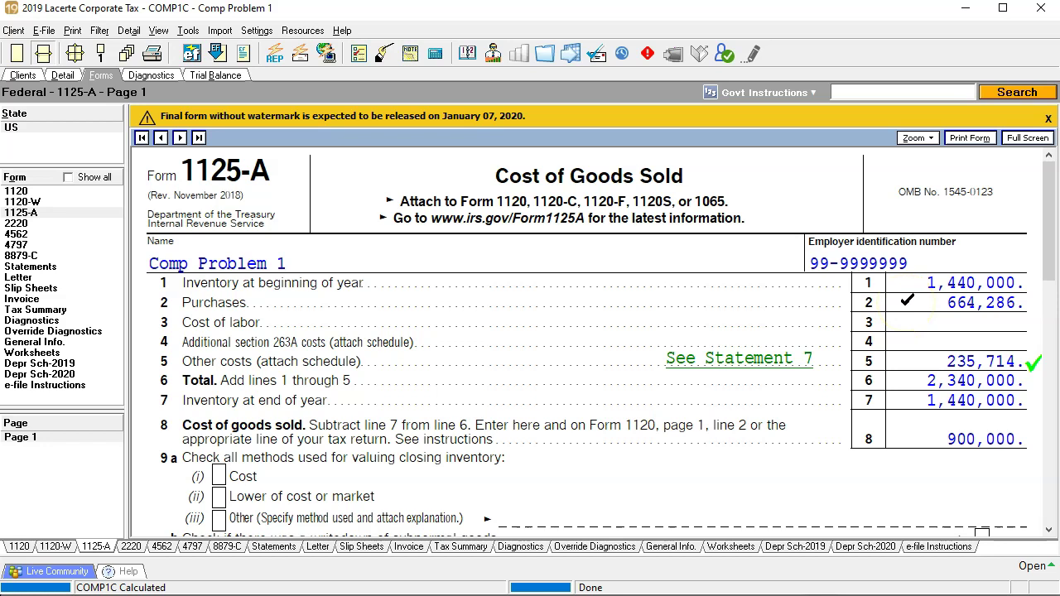
pyautogui.rightClick(907, 302)
pyautogui.click(912, 310)
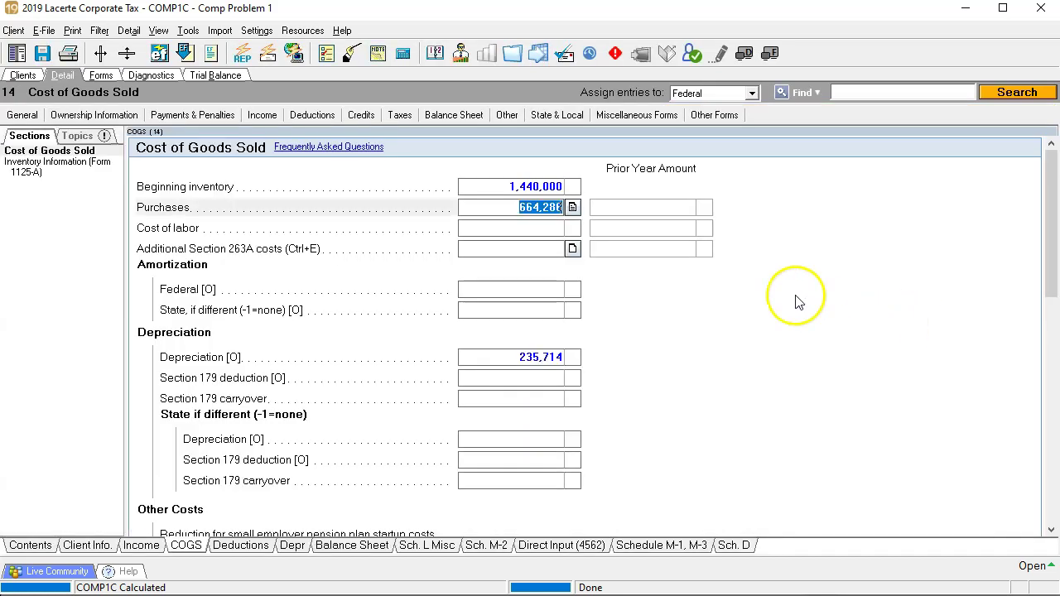
# Add a supporting detail amount of 17,024 to Purchases on the Cost of Goods Sold screen and recheck the detail entries
pyautogui.click(573, 207)
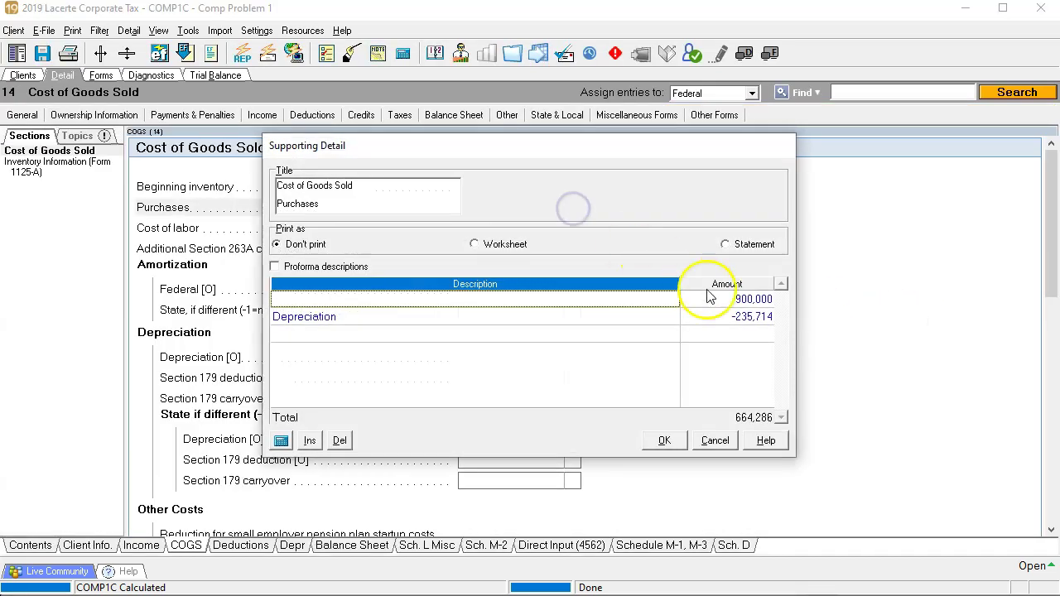
pyautogui.click(729, 334)
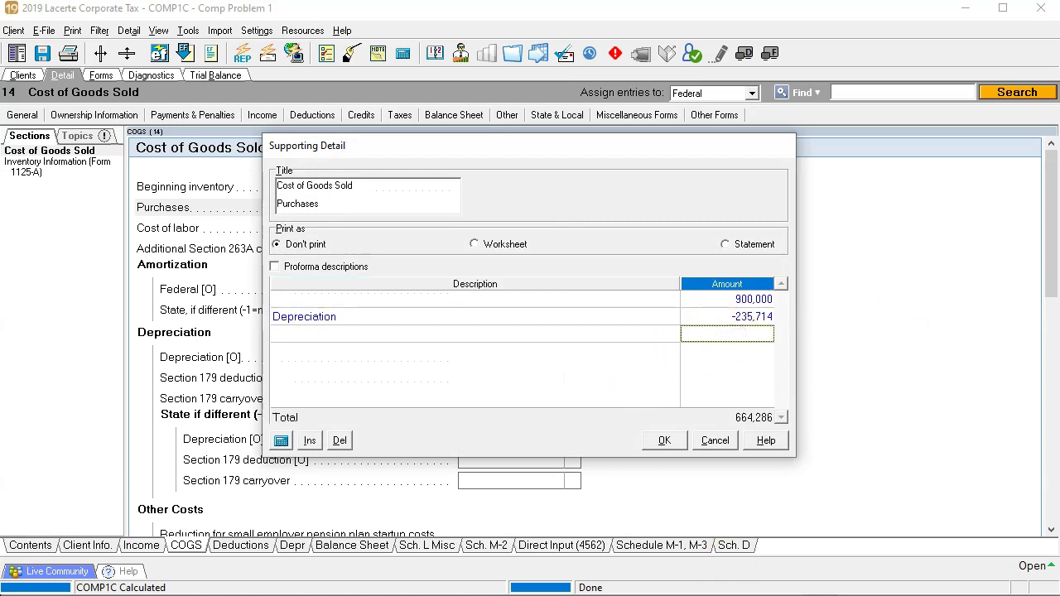
pyautogui.hotkey('alt', 'Tab')
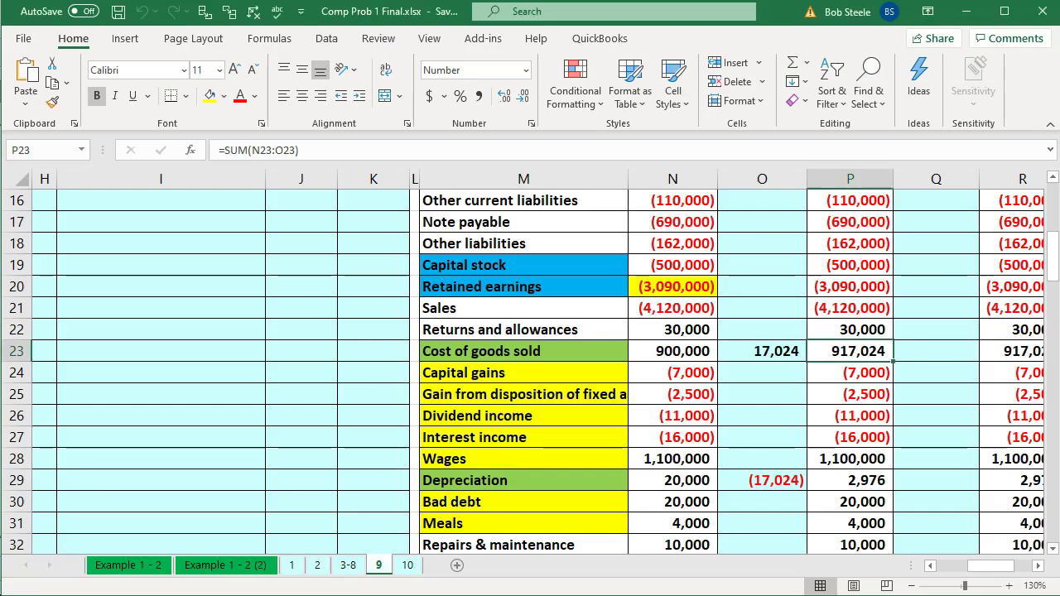
pyautogui.hotkey('alt', 'Tab')
pyautogui.write('11')
pyautogui.write('024')
pyautogui.press('Return')
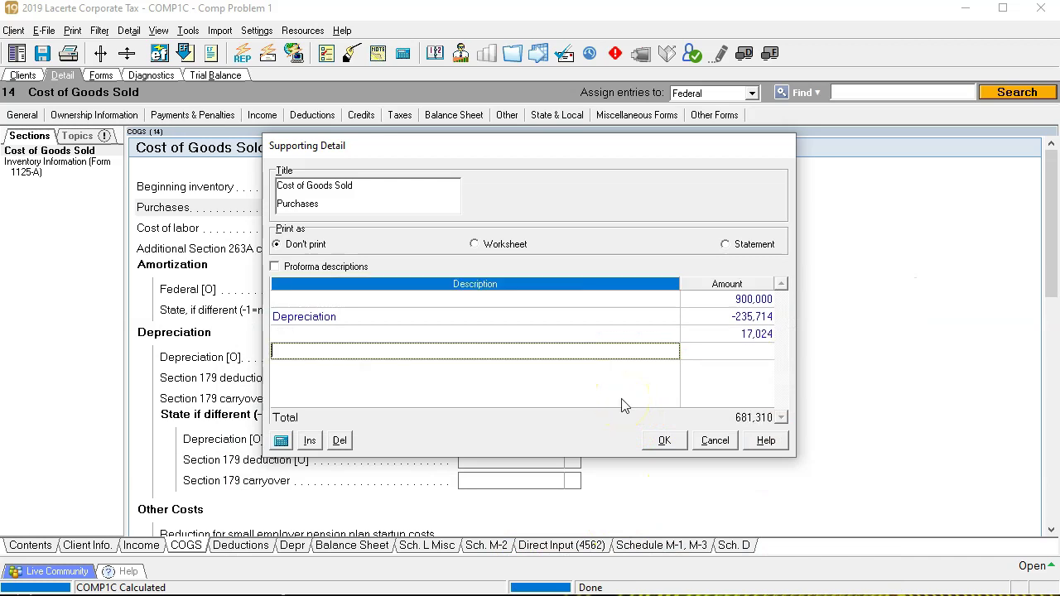
pyautogui.click(664, 441)
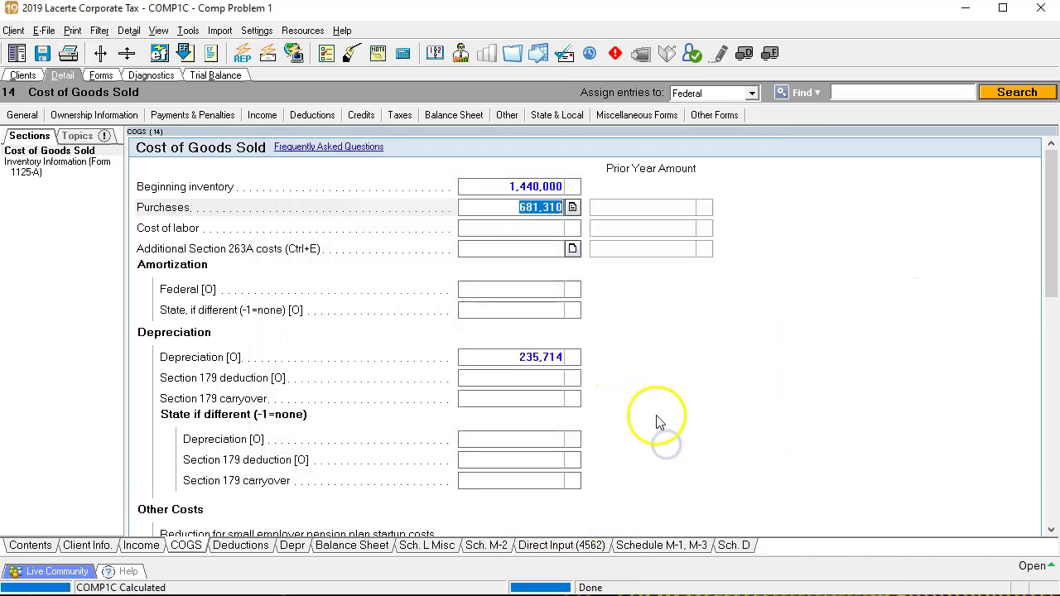
pyautogui.click(573, 207)
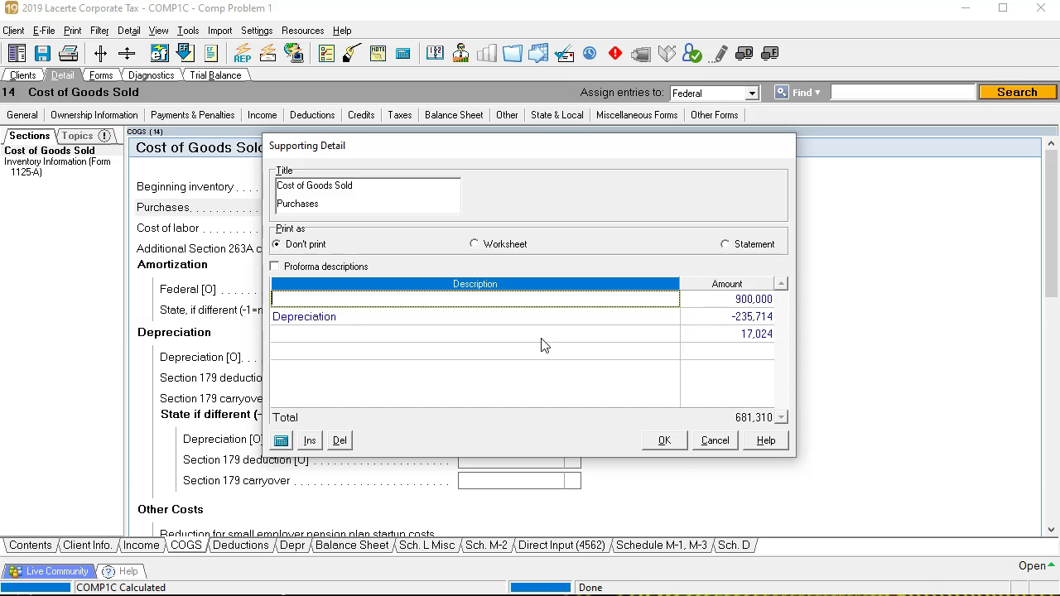
pyautogui.click(666, 442)
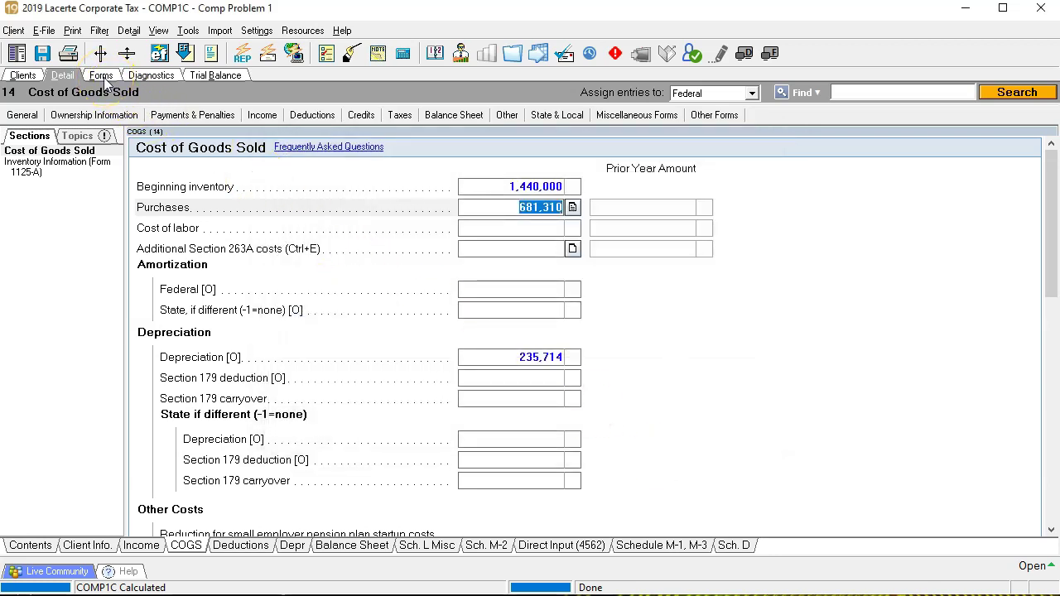
# Review the recalculated Form 1125-A, and the balance sheet and Schedule M-1 net income per books on Form 1120, page 6
pyautogui.click(101, 75)
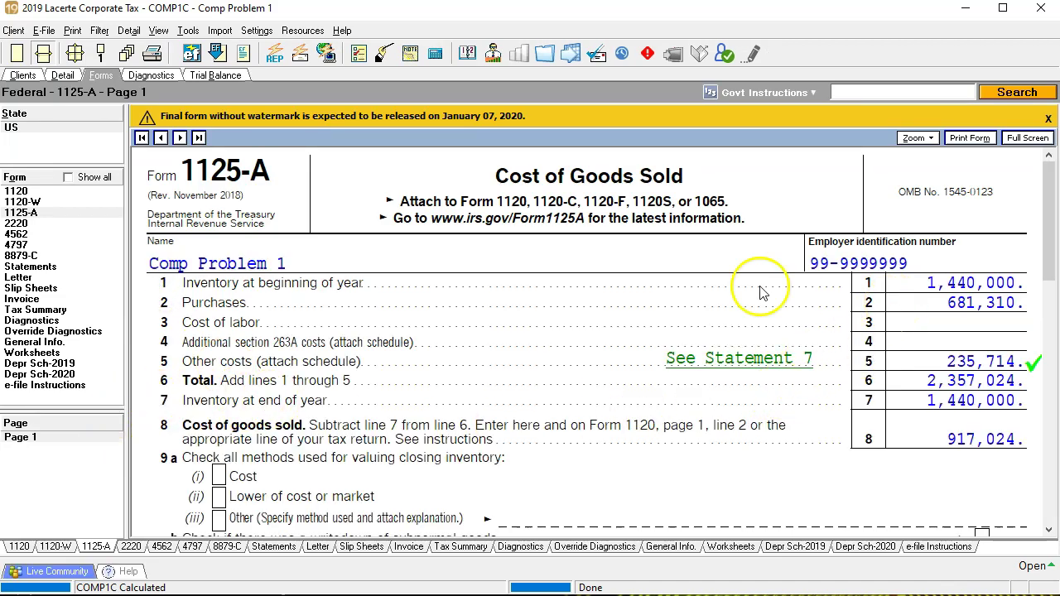
pyautogui.click(33, 197)
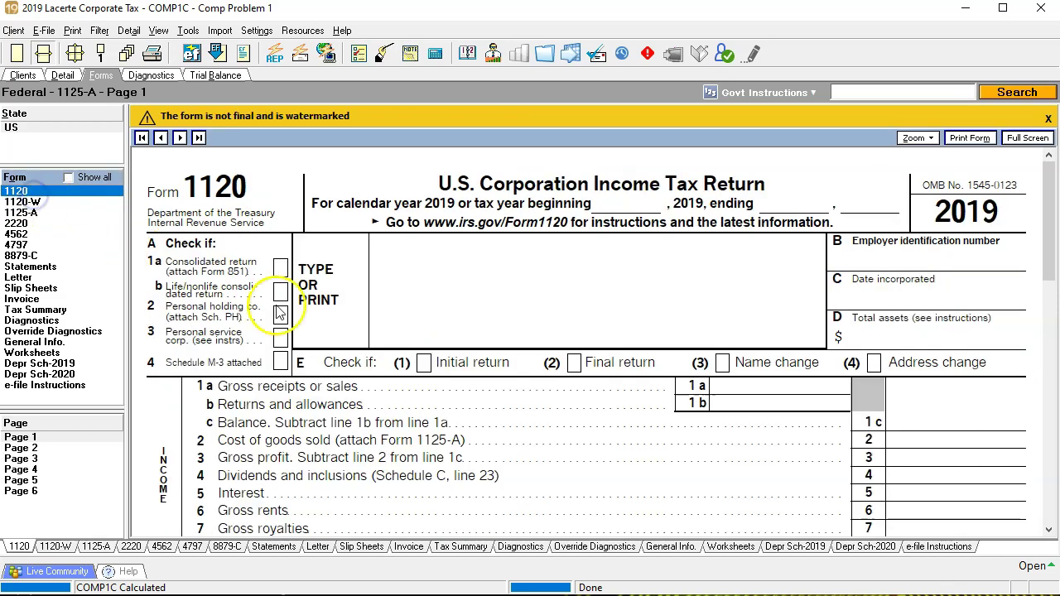
pyautogui.click(42, 480)
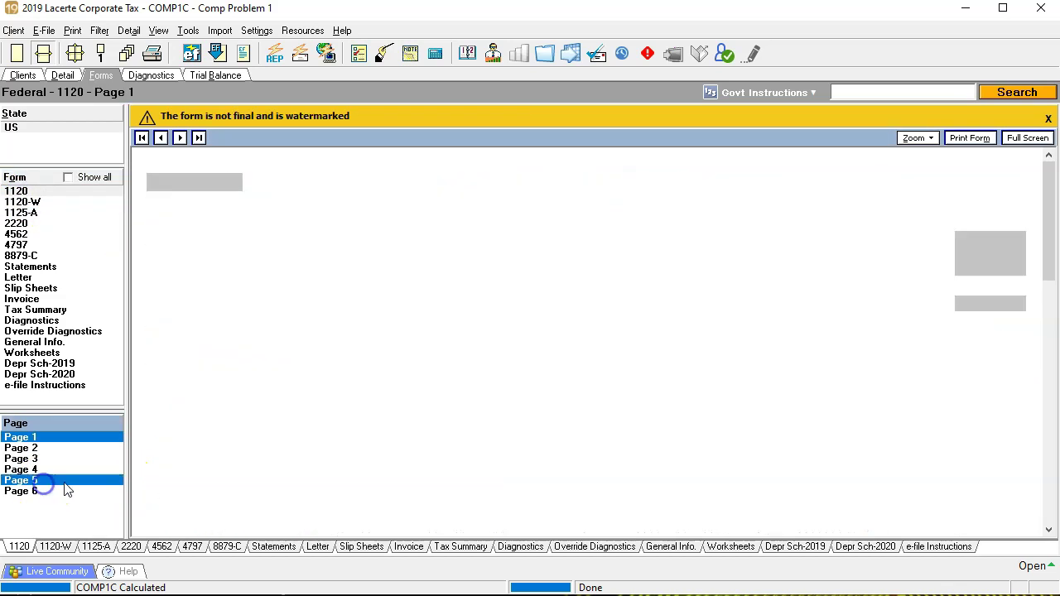
pyautogui.click(27, 493)
pyautogui.scroll(-6, 527, 346)
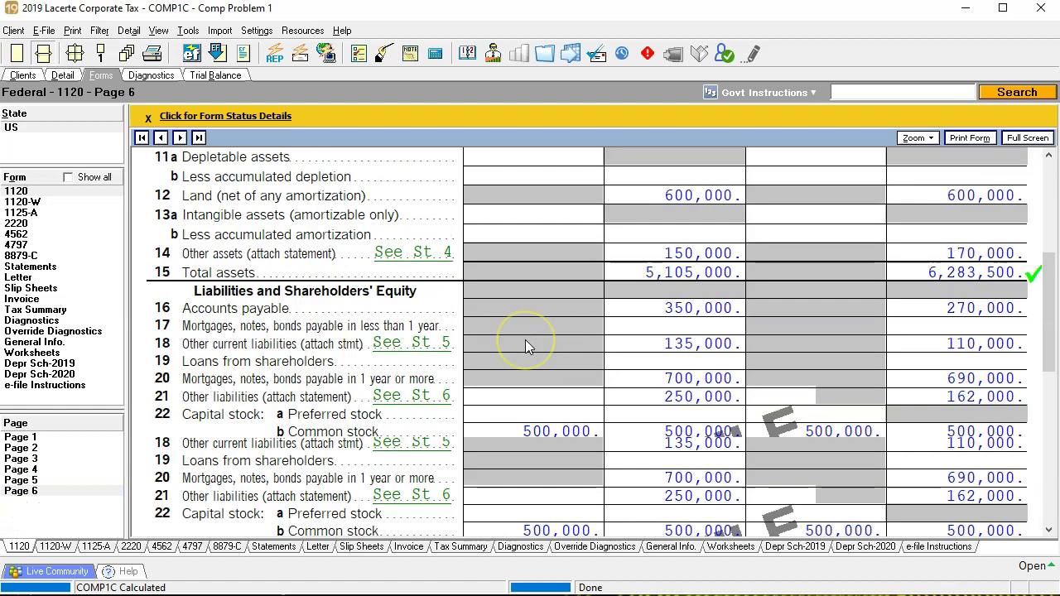
pyautogui.scroll(2, 651, 356)
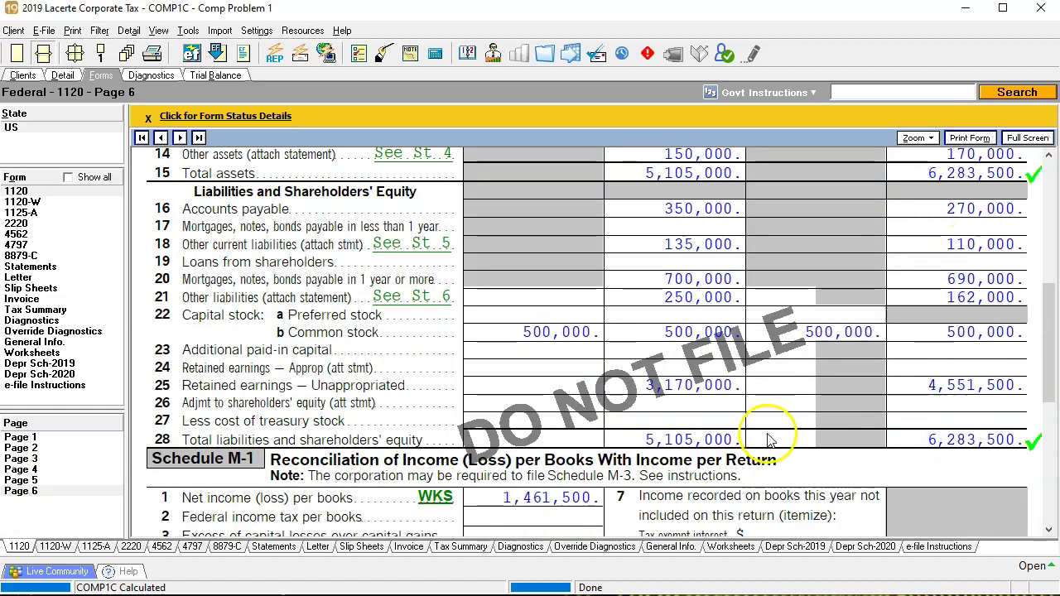
pyautogui.scroll(-3, 663, 439)
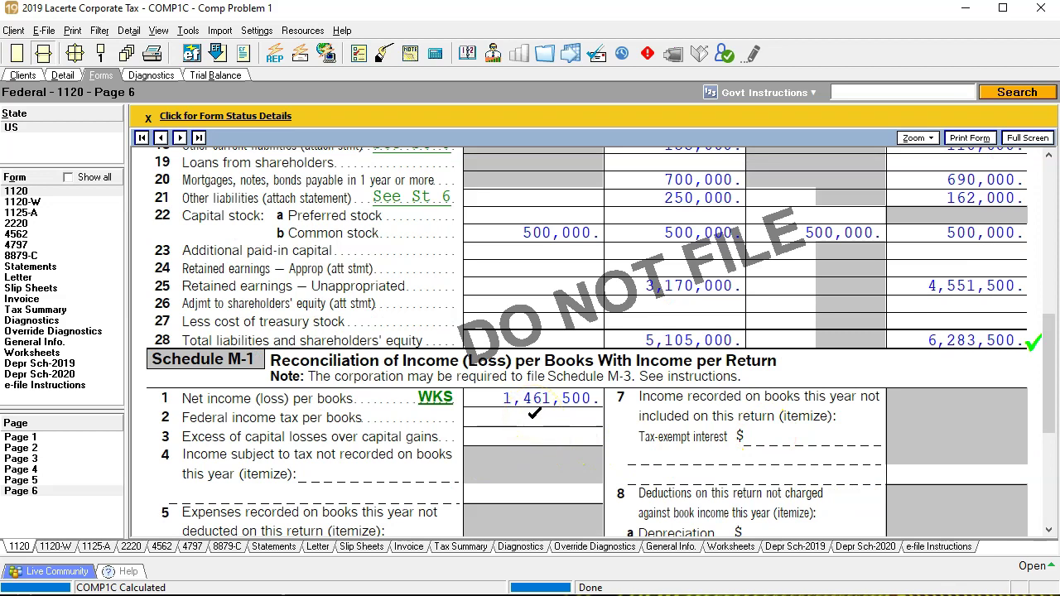
# Switch to the Excel worksheet and check the debit and credit totals and the book income in row 57
pyautogui.hotkey('alt', 'Tab')
pyautogui.scroll(-5, 763, 361)
pyautogui.scroll(-5, 763, 362)
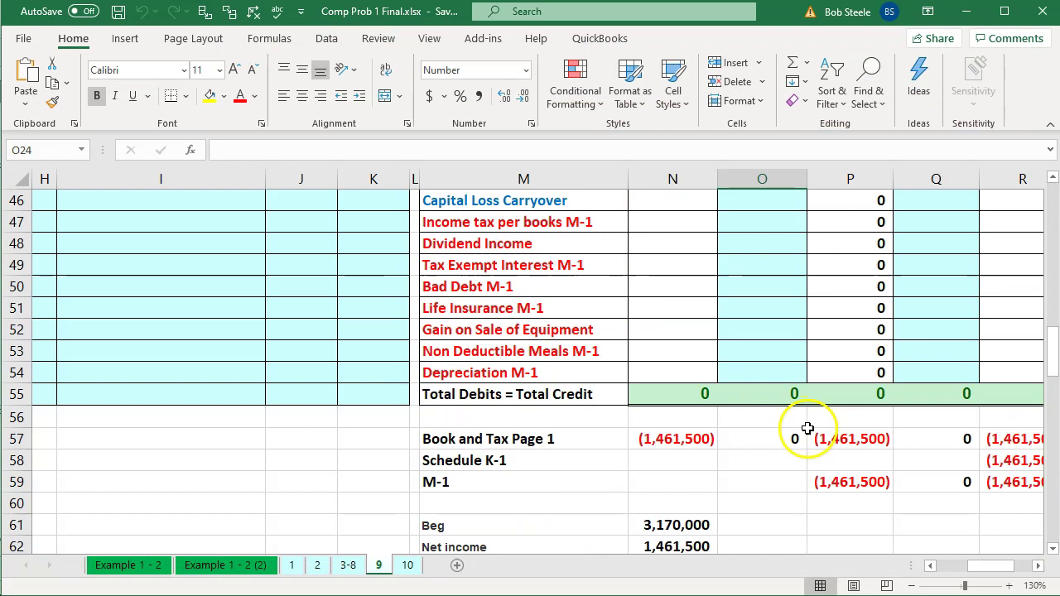
pyautogui.scroll(8, 810, 429)
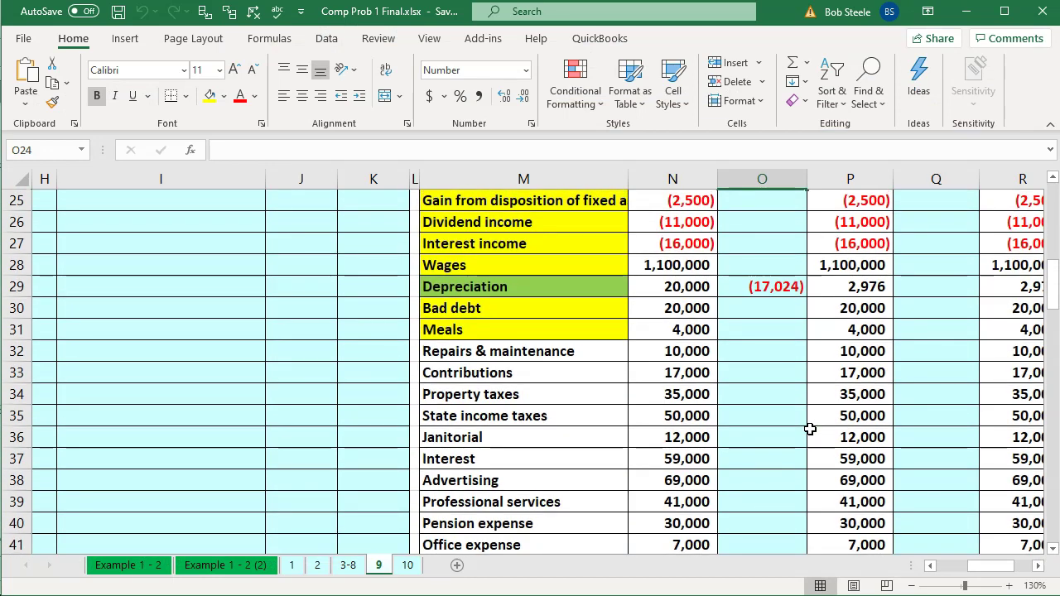
pyautogui.scroll(2, 810, 429)
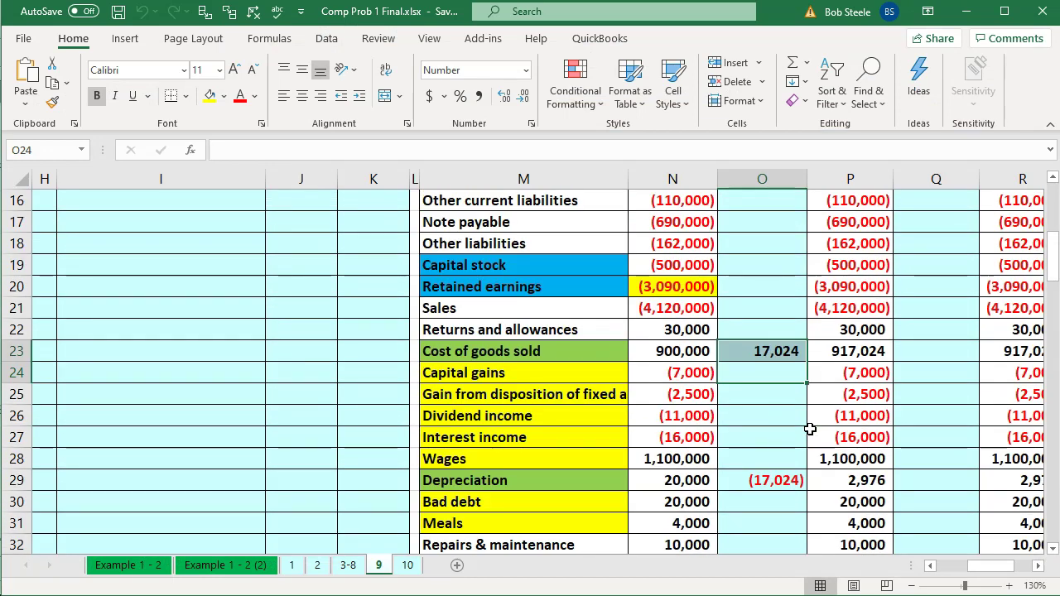
# Compare the worksheet's adjusted Depreciation balance in P29 with line 20 of Form 1120, page 1, in Lacerte
pyautogui.click(834, 482)
pyautogui.hotkey('alt', 'Tab')
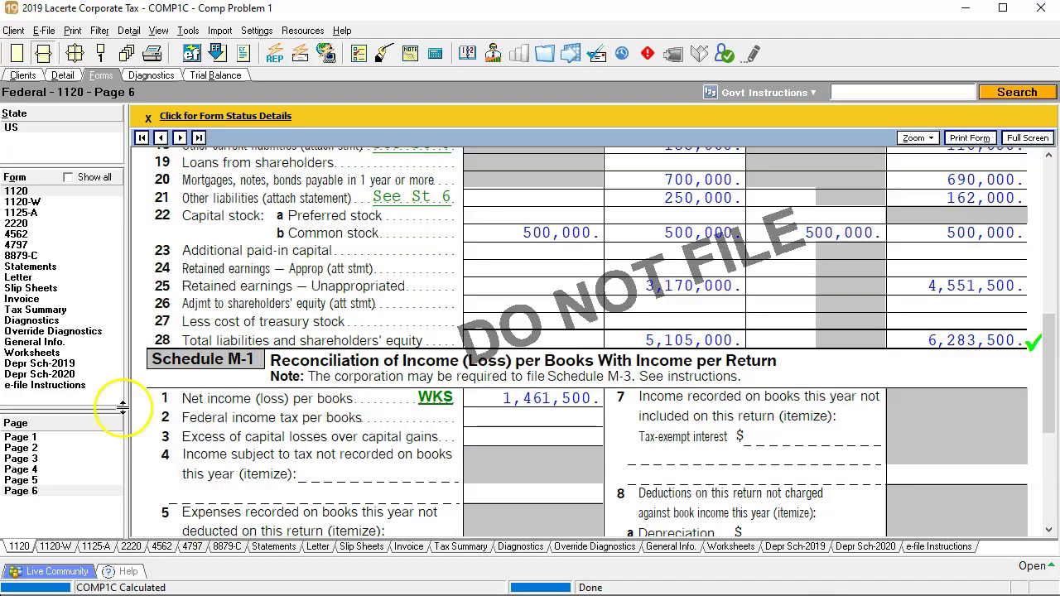
pyautogui.click(49, 437)
pyautogui.scroll(-8, 729, 373)
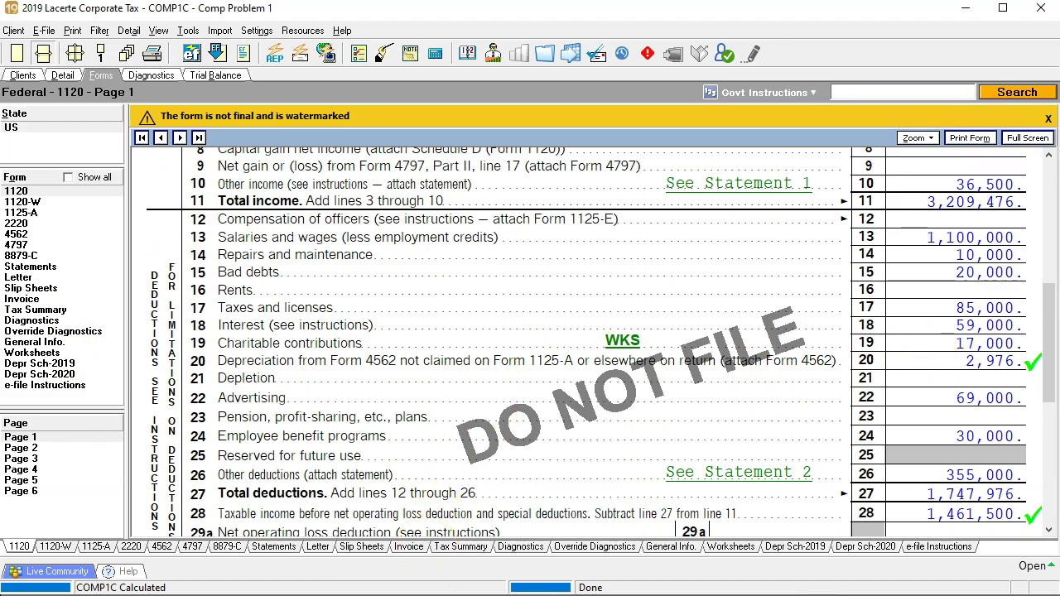
# Compare the worksheet's adjusted Cost of goods sold in P23 with line 8 of Form 1125-A in Lacerte
pyautogui.hotkey('alt', 'Tab')
pyautogui.click(835, 352)
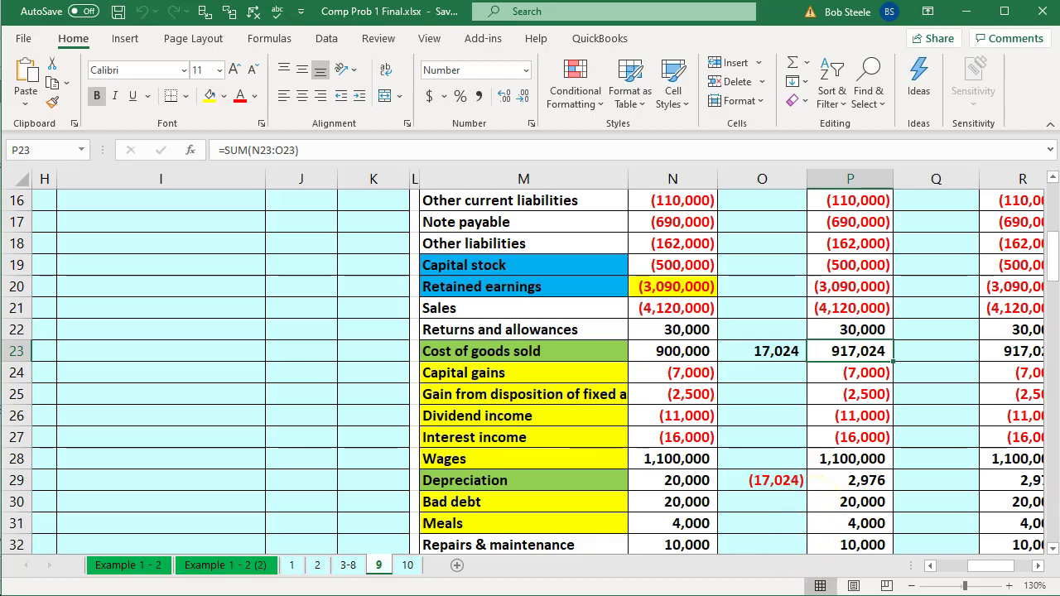
pyautogui.hotkey('alt', 'Tab')
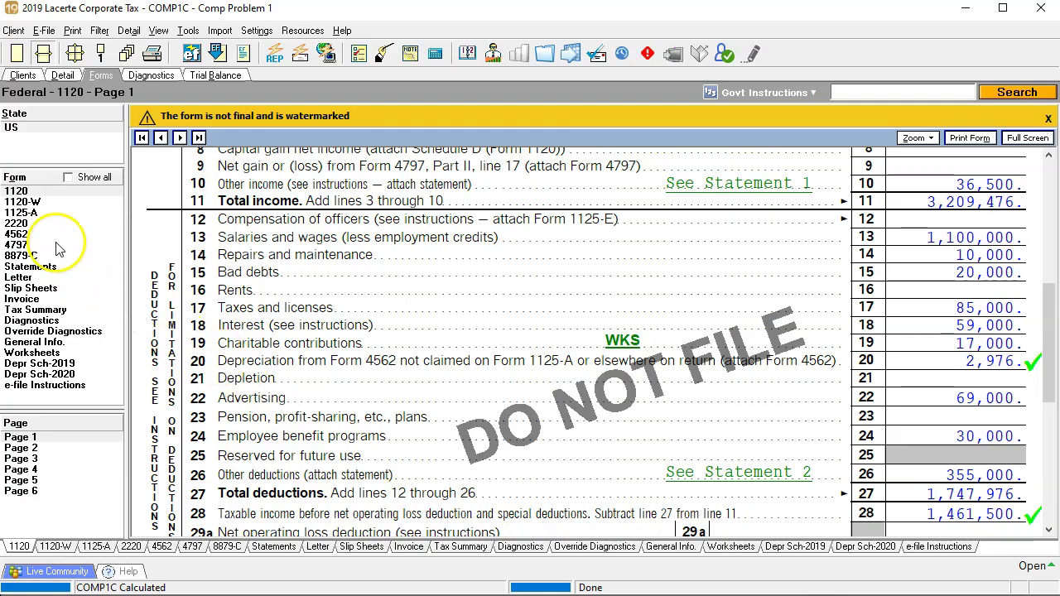
pyautogui.click(33, 213)
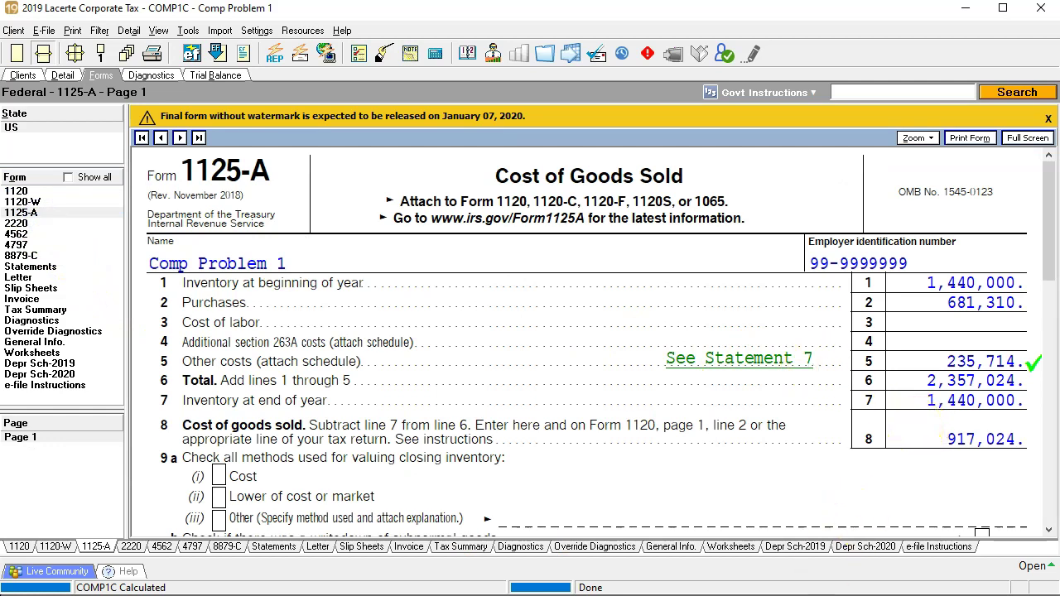
pyautogui.hotkey('alt', 'Tab')
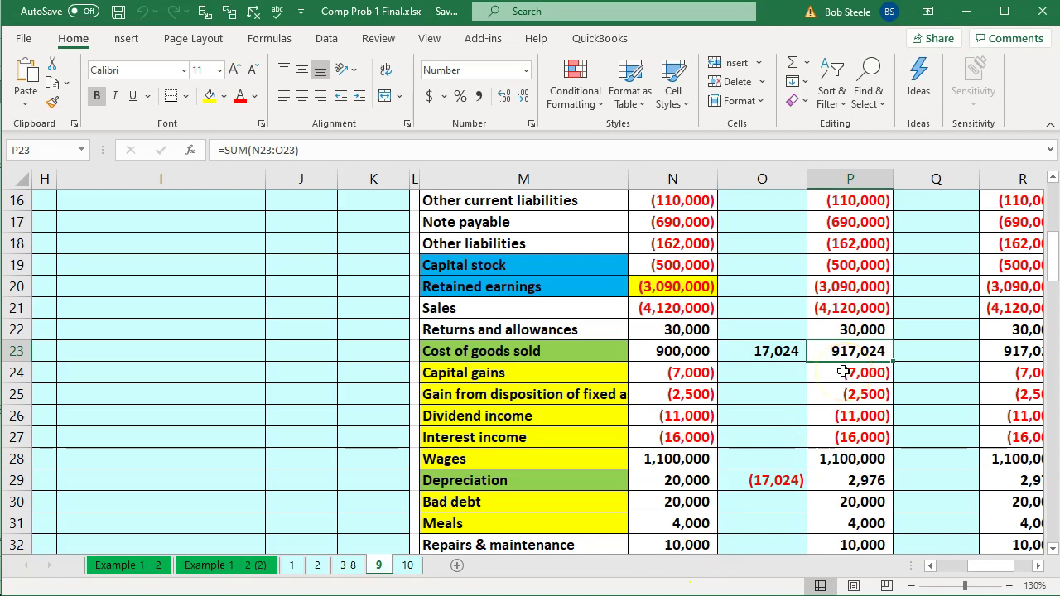
pyautogui.hotkey('alt', 'Tab')
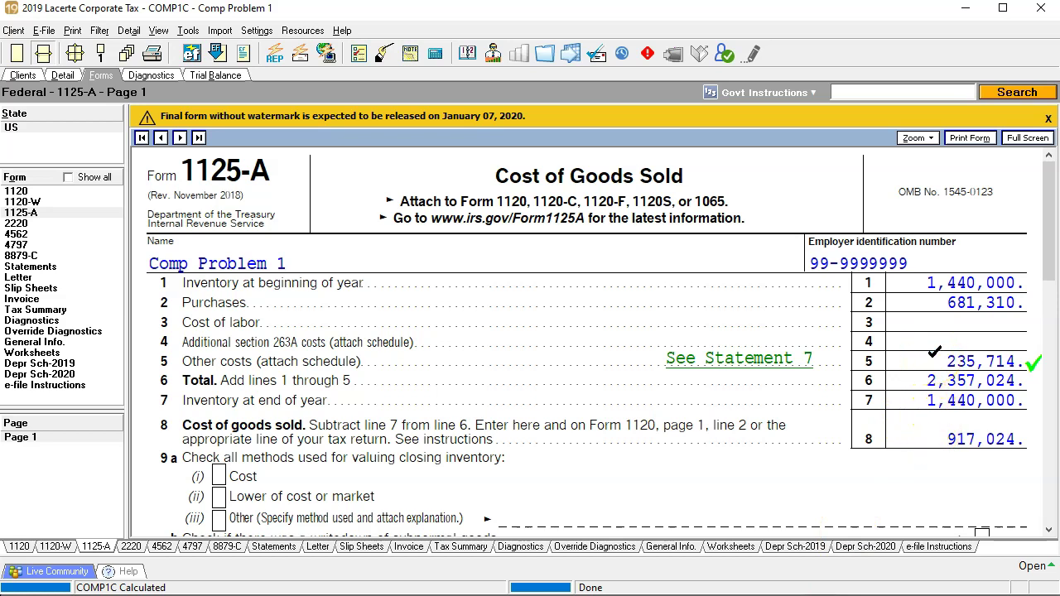
# Review the current depreciation of Equipment 1 and Equipment 2 on the 2019 Book Depreciation Schedule
pyautogui.click(55, 364)
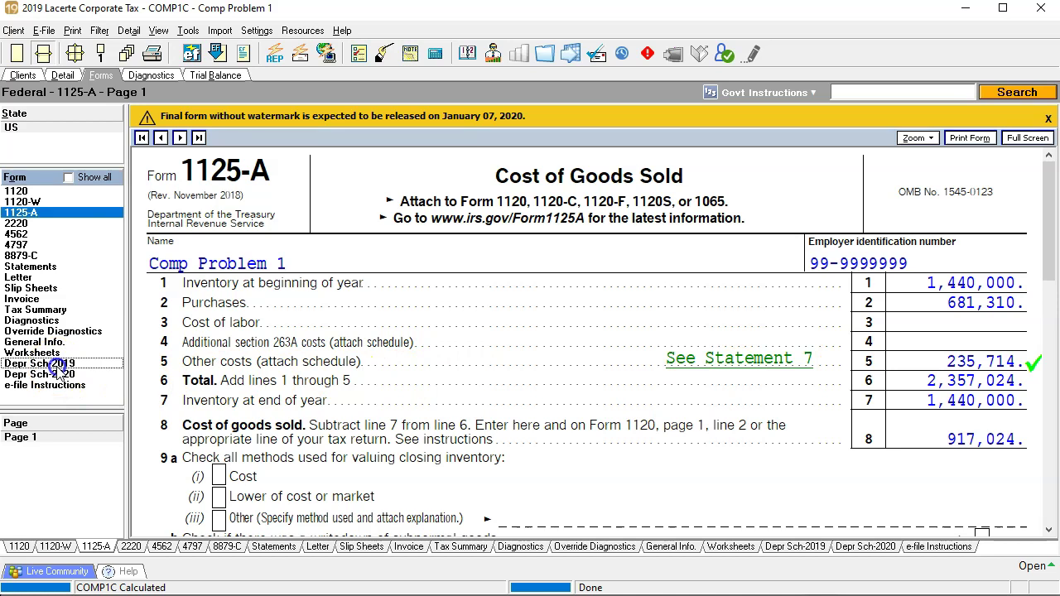
pyautogui.click(37, 370)
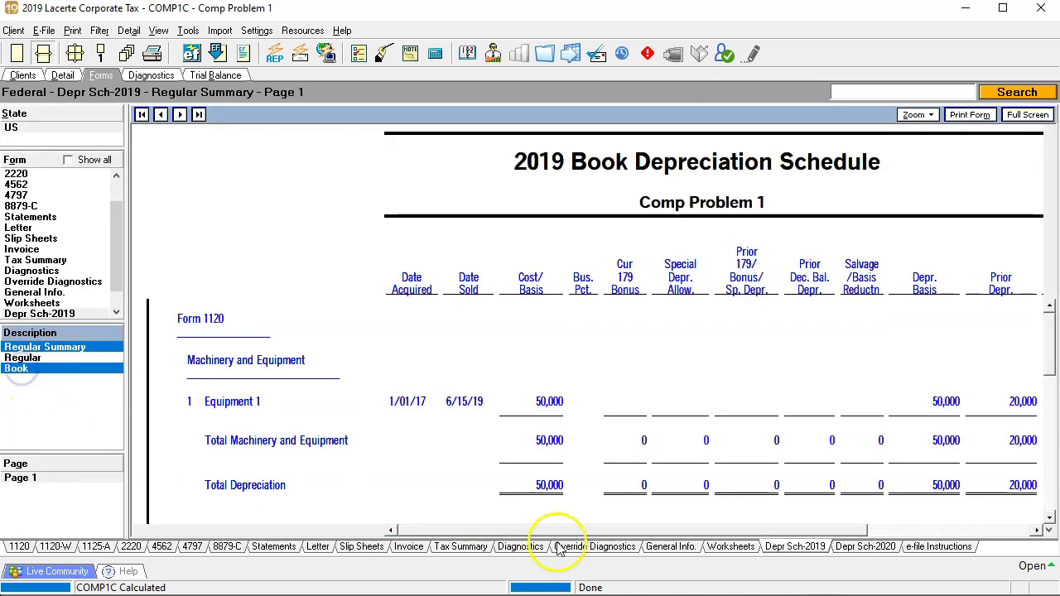
pyautogui.moveTo(615, 532); pyautogui.dragTo(783, 530)
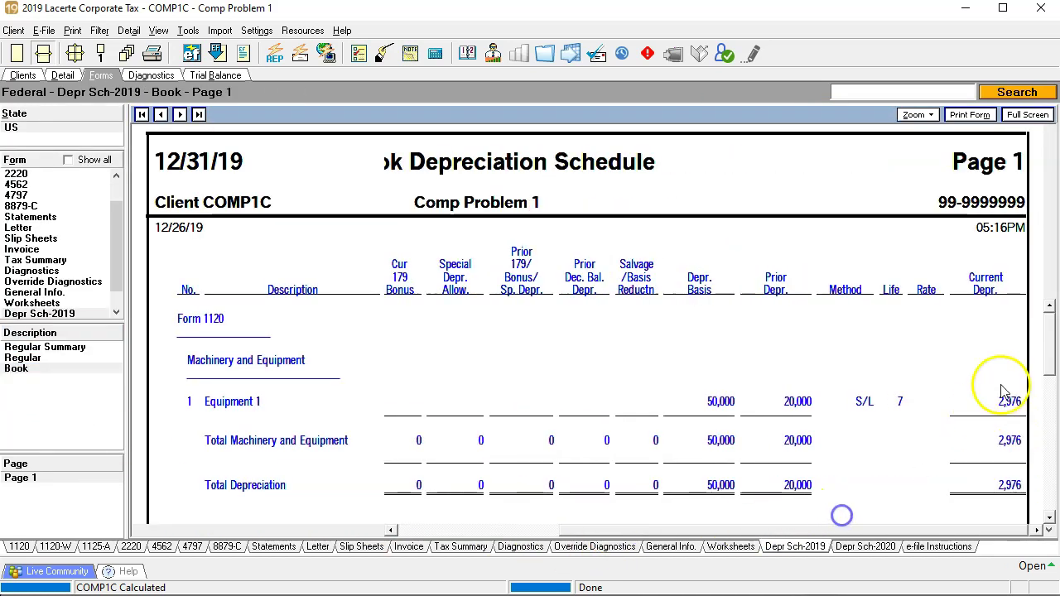
pyautogui.moveTo(1049, 334); pyautogui.dragTo(1053, 403)
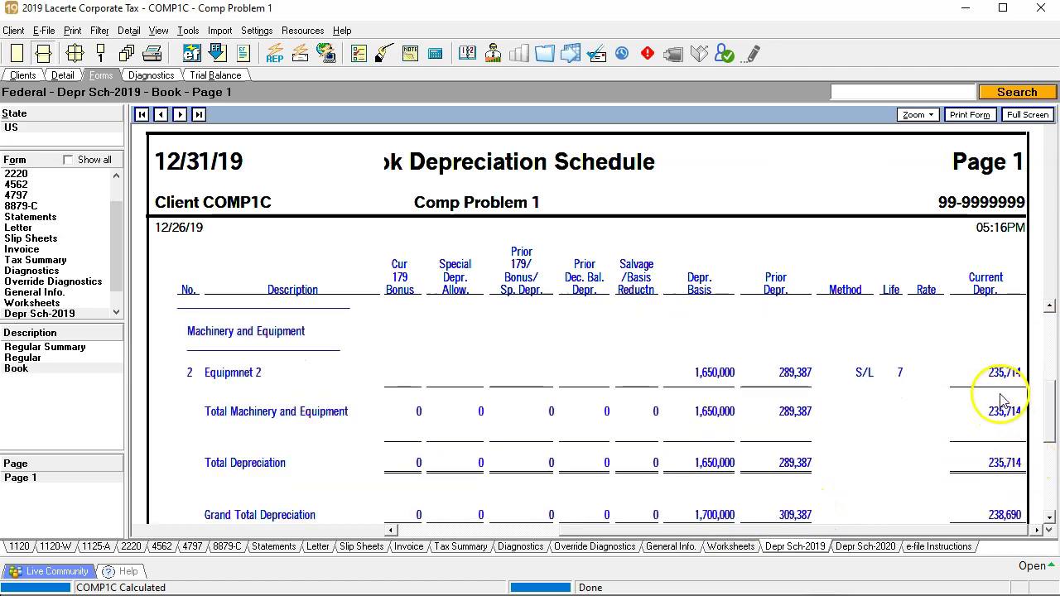
pyautogui.moveTo(1049, 385); pyautogui.dragTo(1050, 340)
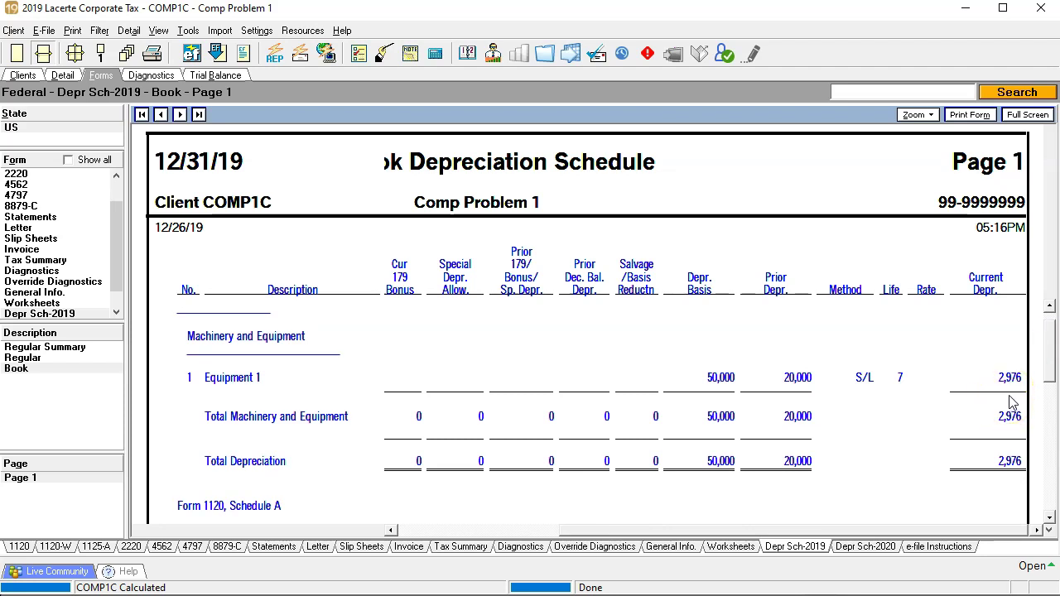
# Return to Form 1120, page 6, and review the balance sheet's assets, liabilities and shareholders' equity
pyautogui.click(114, 207)
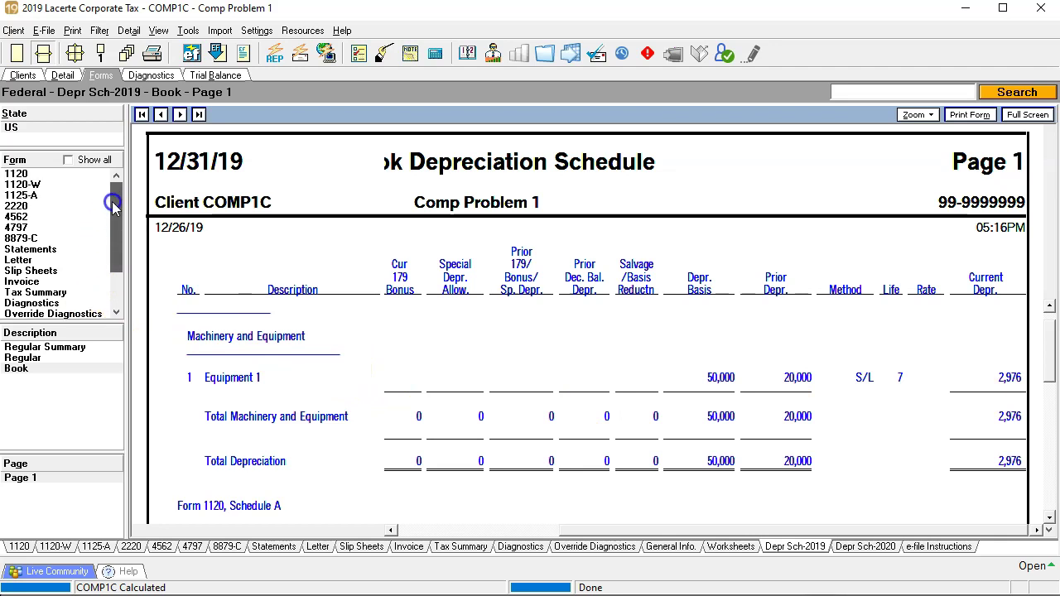
pyautogui.click(20, 175)
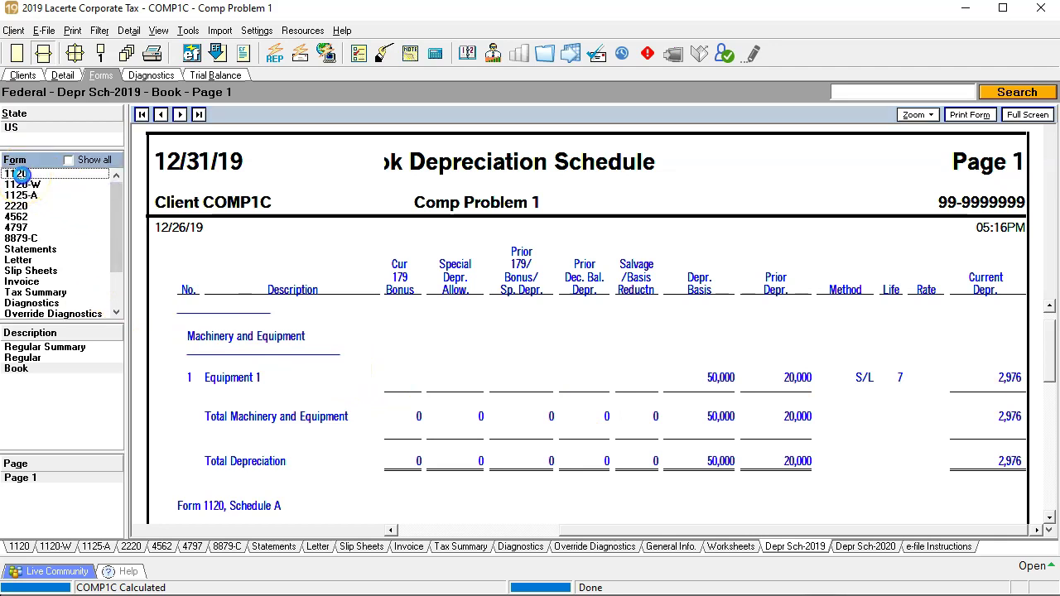
pyautogui.click(58, 494)
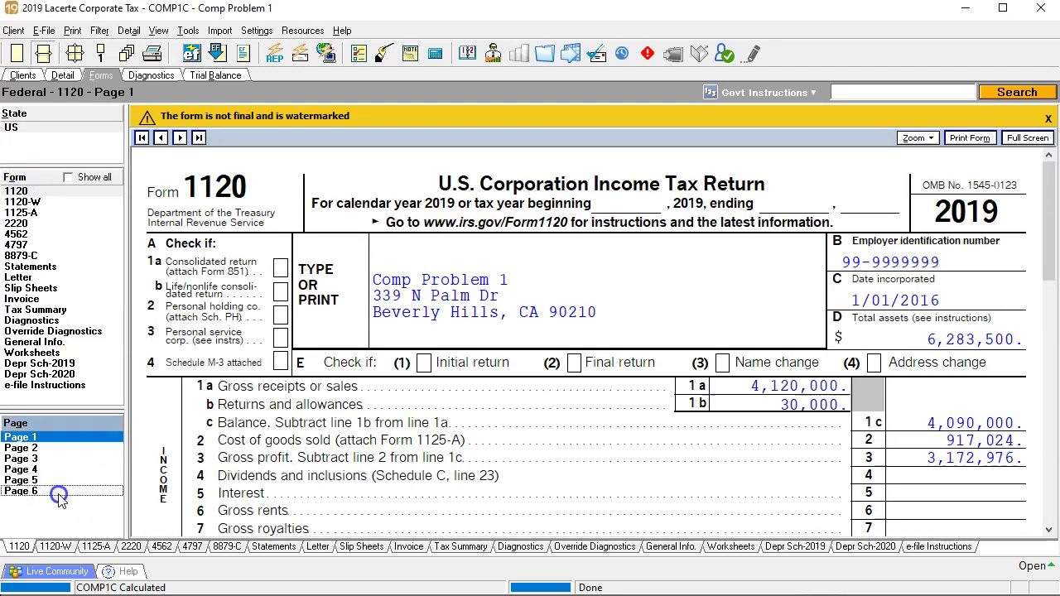
pyautogui.scroll(-5, 487, 390)
pyautogui.scroll(-5, 487, 390)
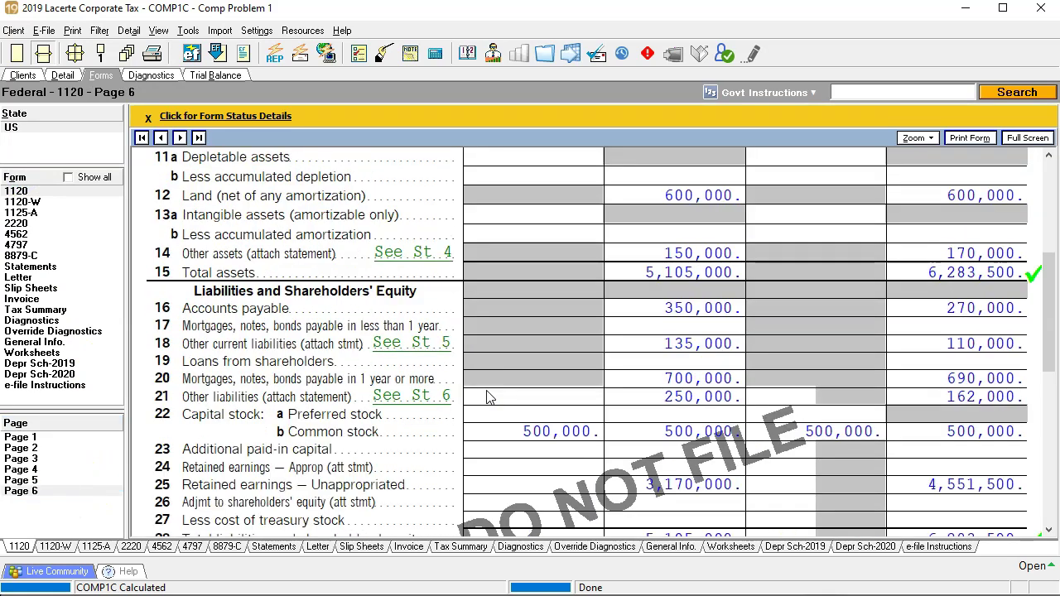